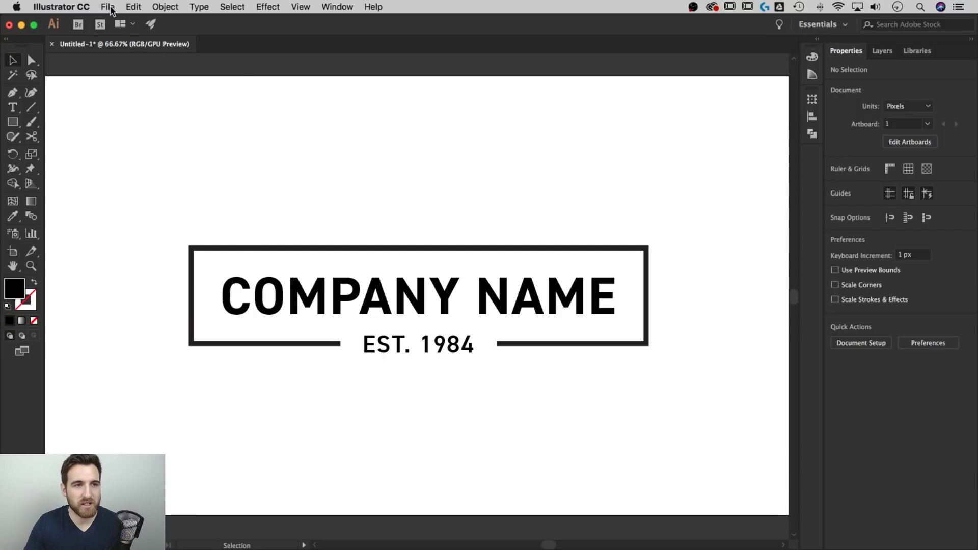
Create a new 1920 x 1080 px landscape document with one artboard.
left_click(111, 10)
left_click(108, 10)
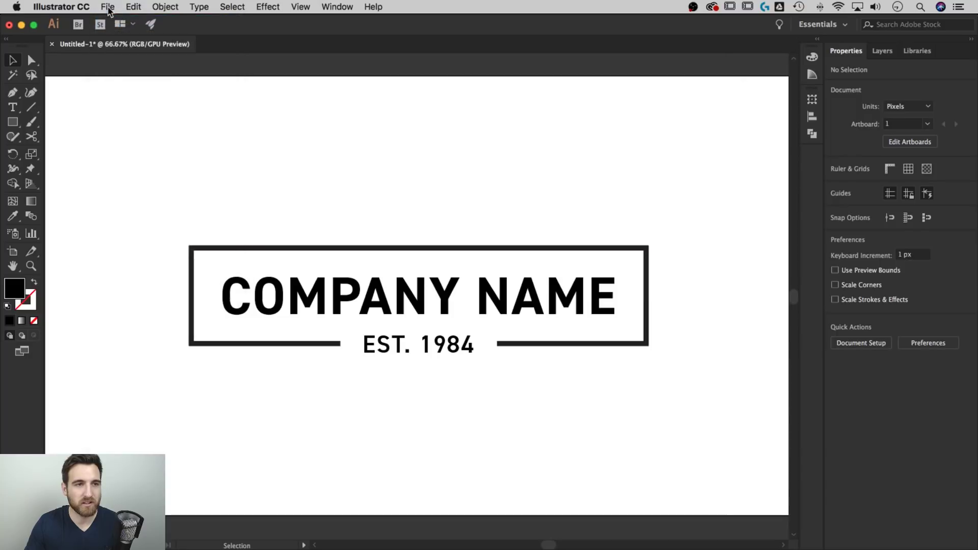
key("super+n")
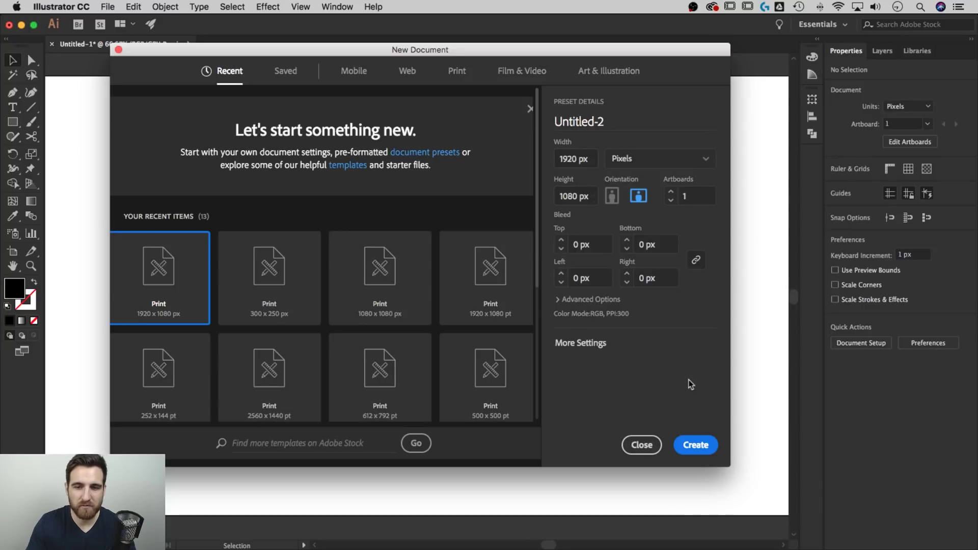
left_click(699, 445)
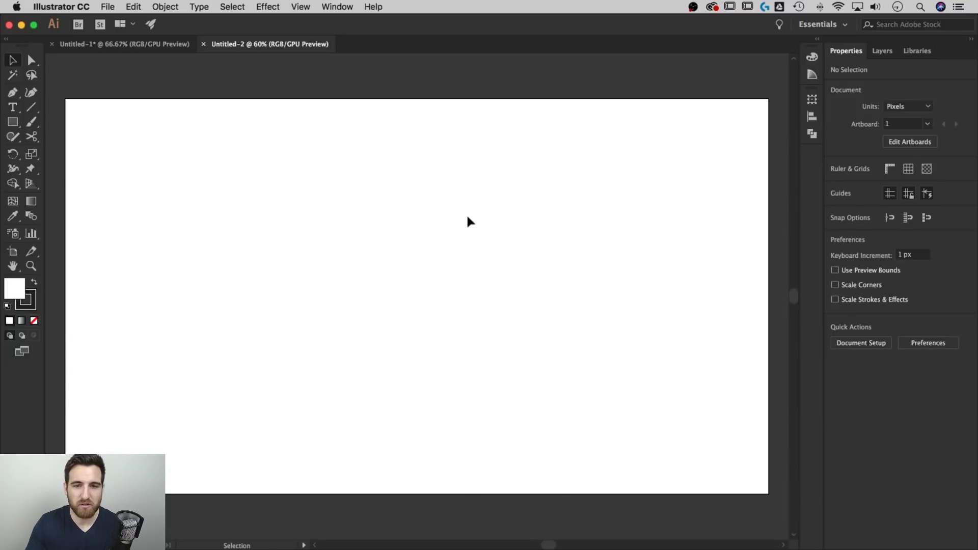
Reset the Essentials workspace to its default layout.
left_click(350, 11)
mouse_move(361, 42)
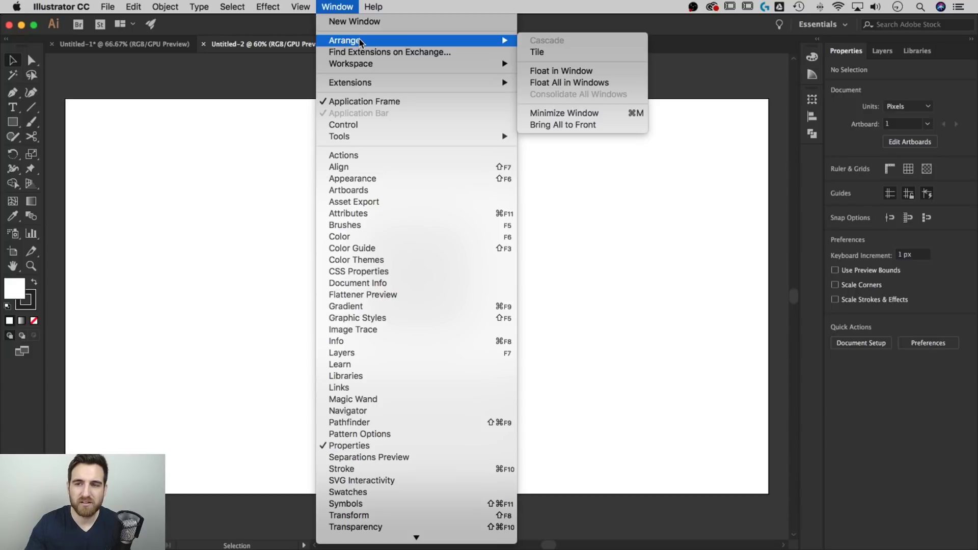
mouse_move(375, 64)
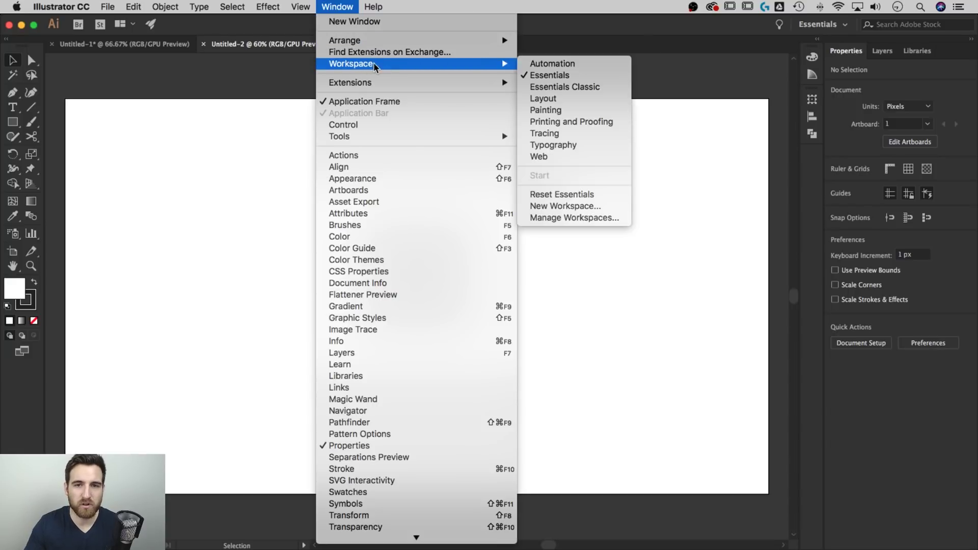
left_click(569, 195)
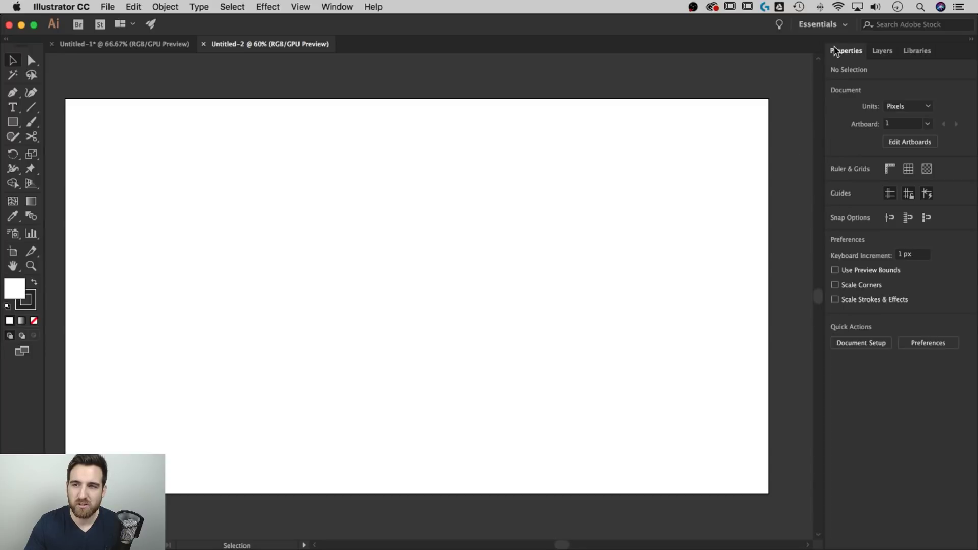
key("space")
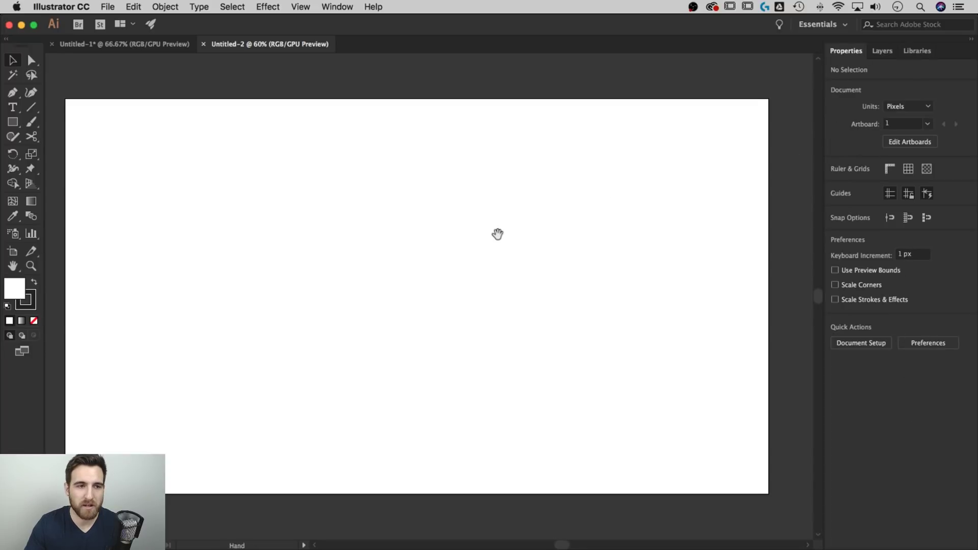
left_click_drag(497, 234, 501, 233)
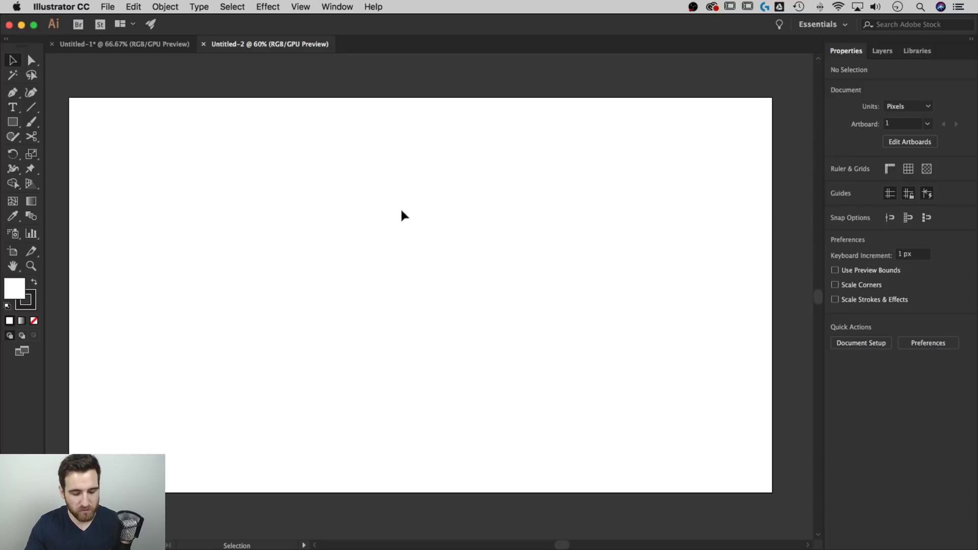
Add the point text COMPANY NAME near the middle of the artboard.
key("t")
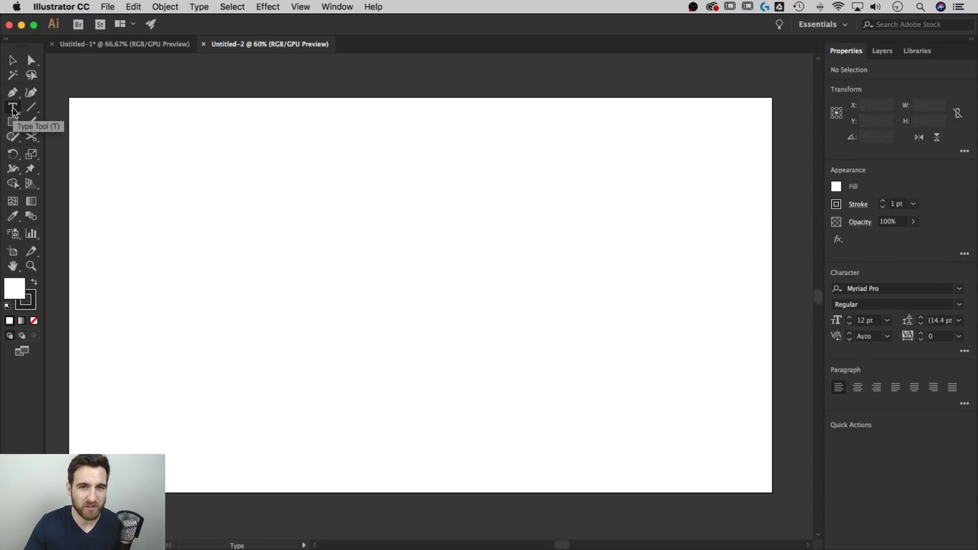
left_click(364, 257)
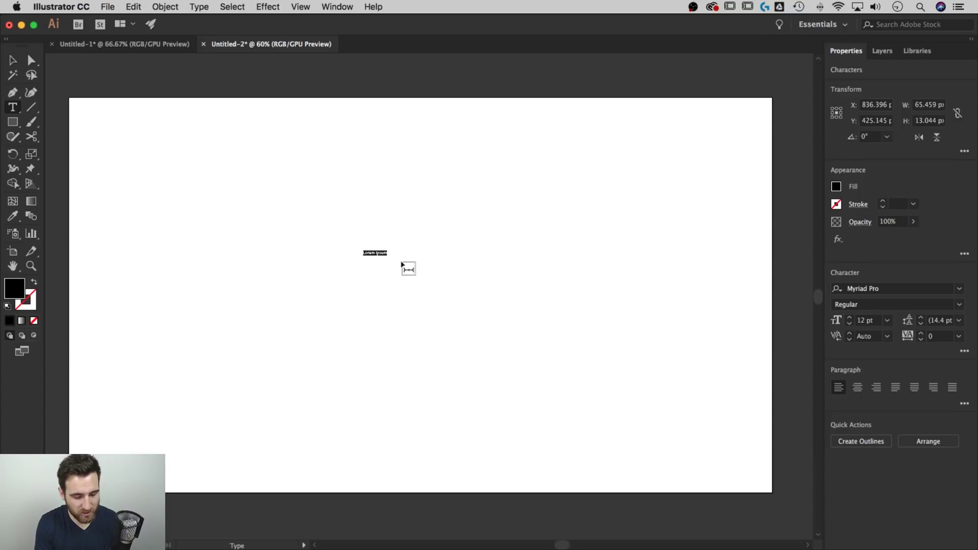
type("COMPAN")
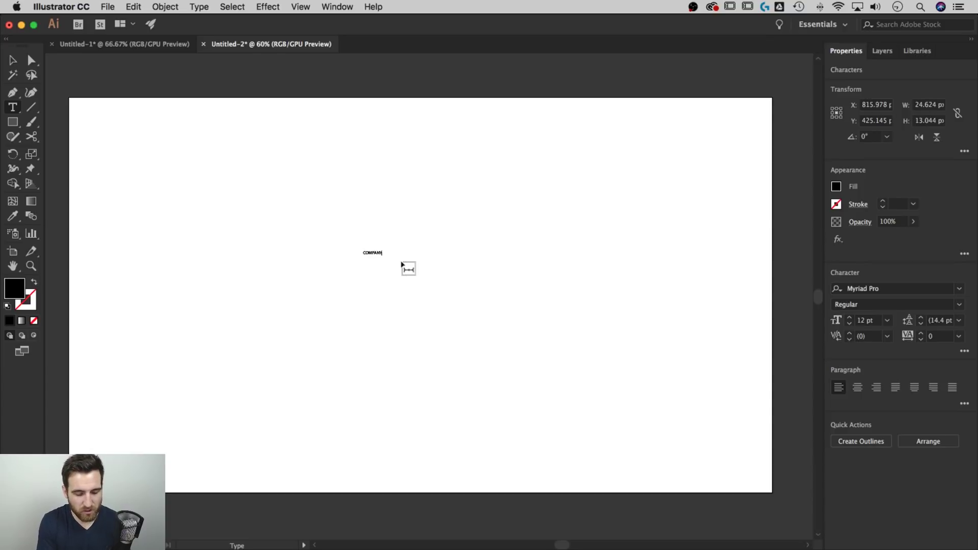
type("Y NAME")
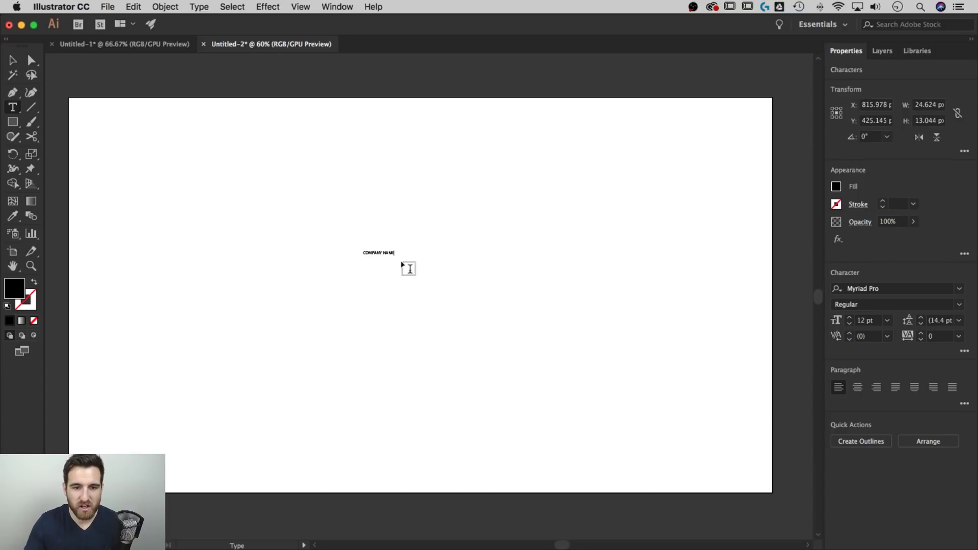
Select the whole COMPANY NAME text and apply the All Caps character option.
triple_click(381, 252)
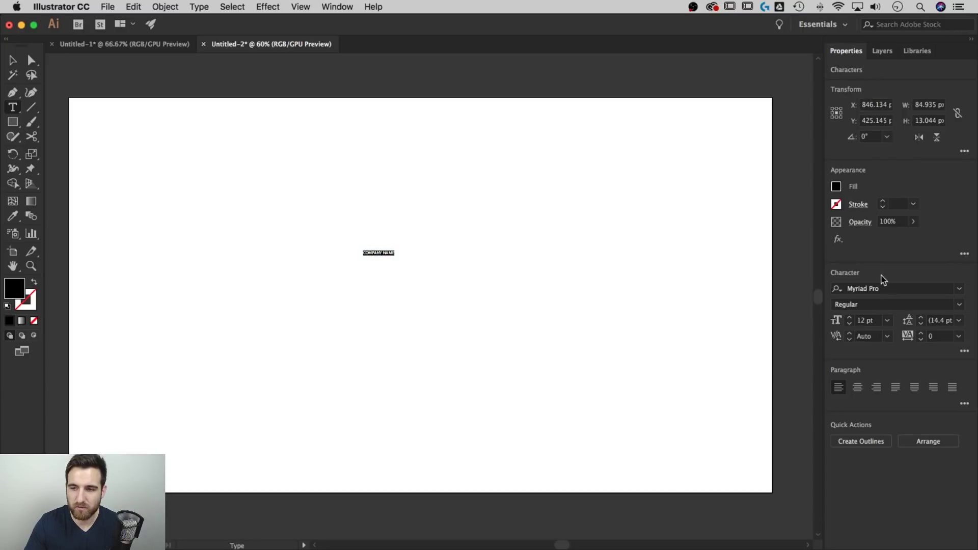
left_click(333, 5)
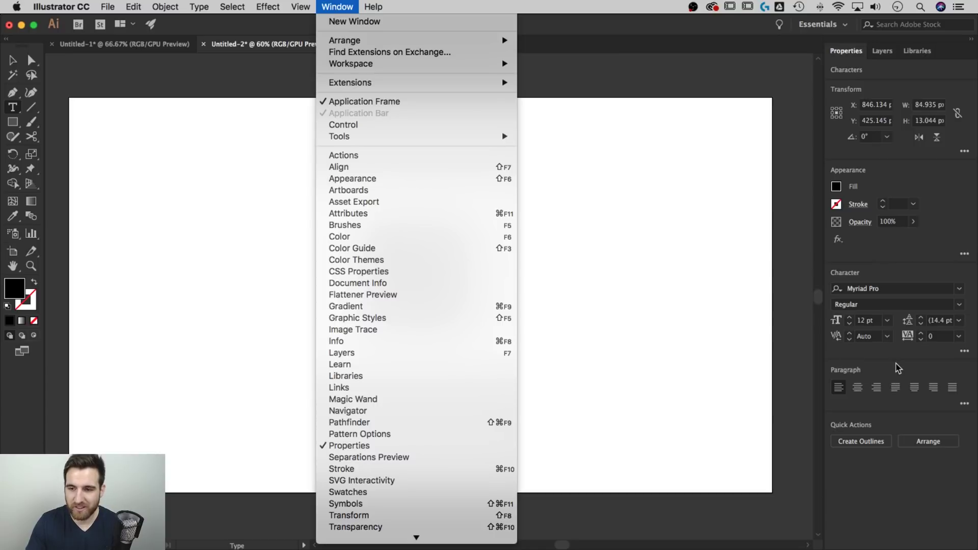
left_click(898, 363)
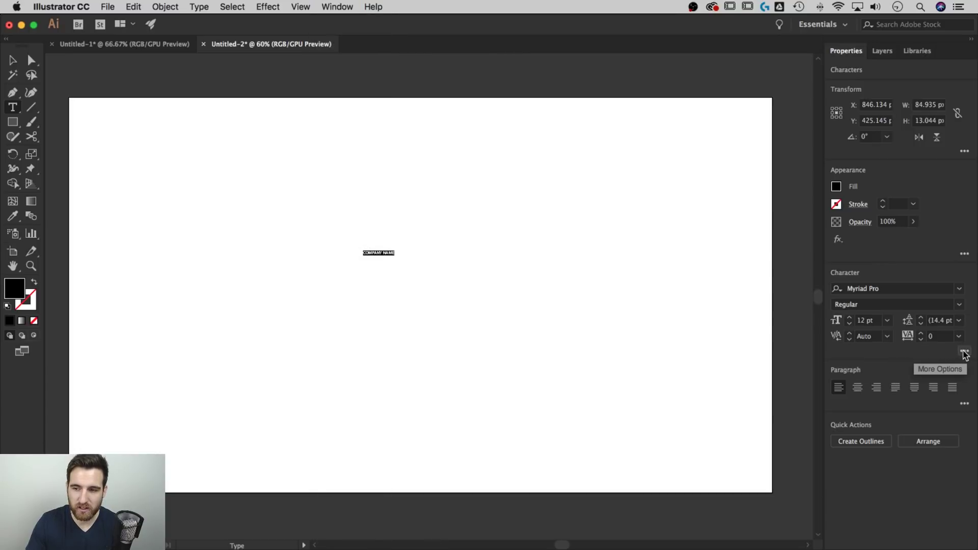
left_click(964, 352)
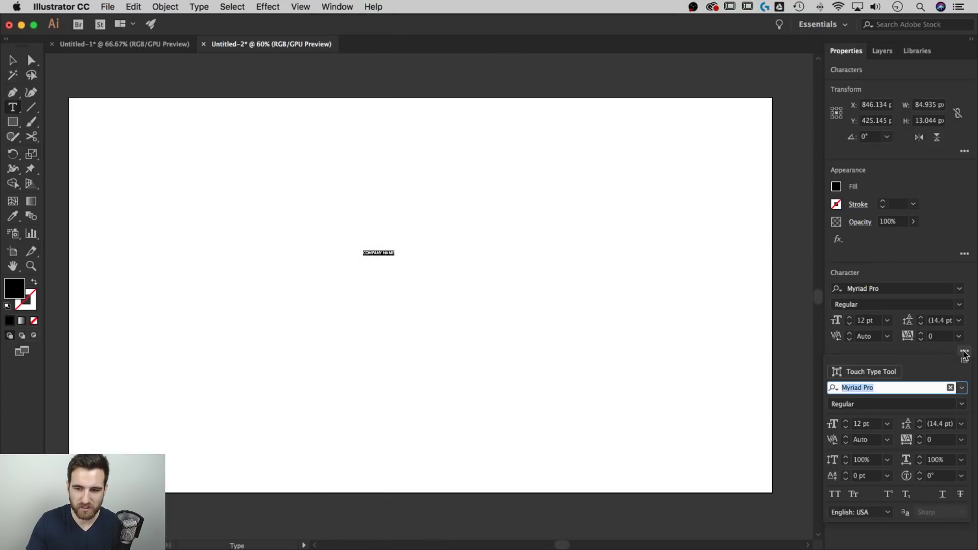
left_click(837, 496)
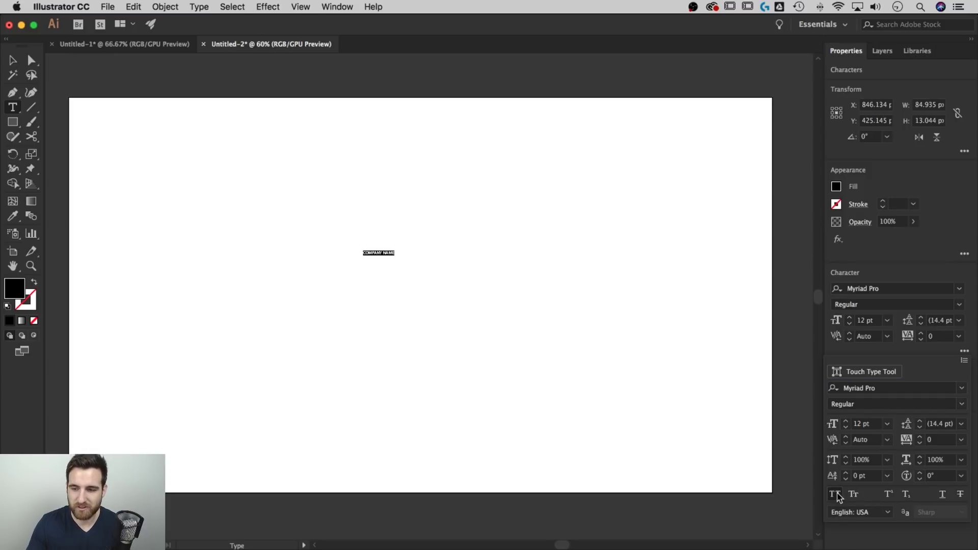
Scale the COMPANY NAME text proportionally from its center to about 992 px wide.
left_click(375, 253)
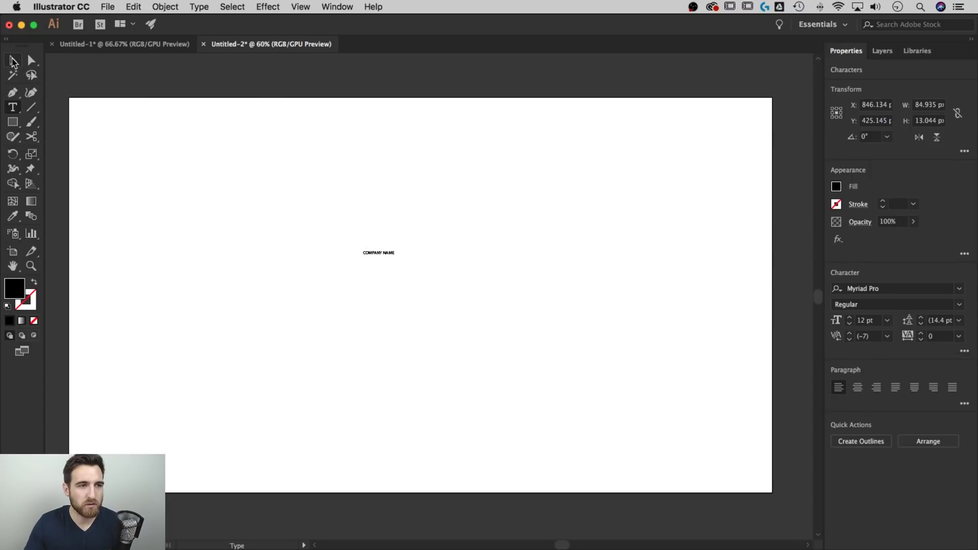
left_click(14, 60)
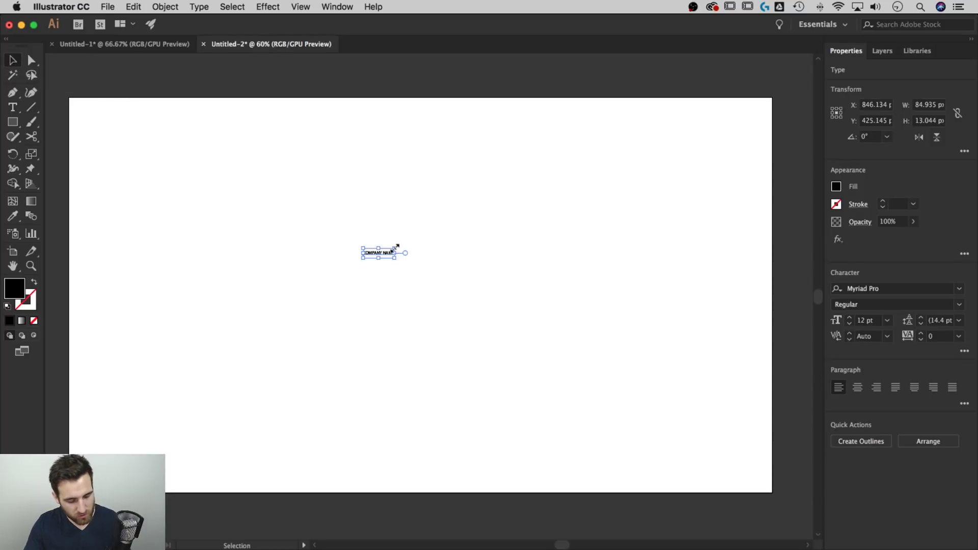
left_click_drag(397, 246, 562, 183)
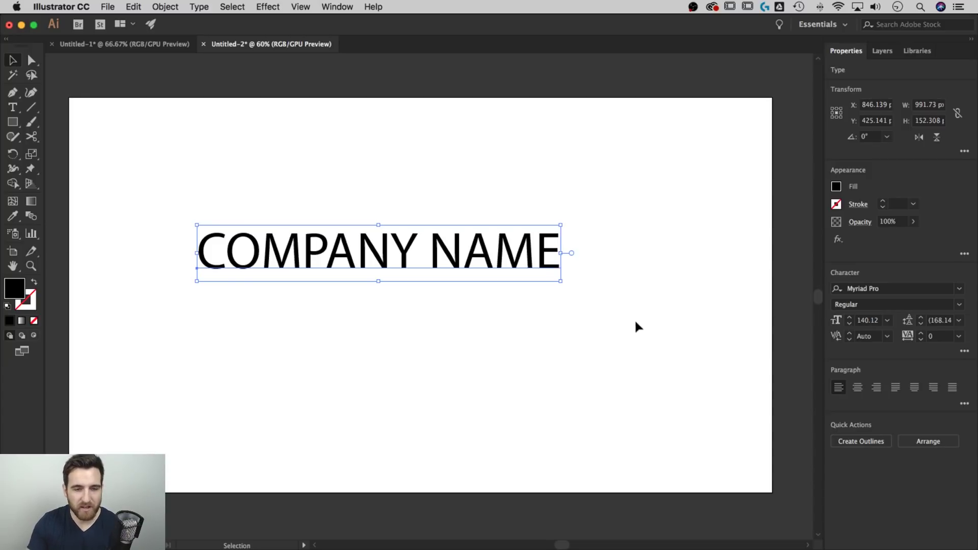
Switch to the Adobe Typekit font library in Chrome and set the preview text to COMPANY NAME.
mouse_move(618, 546)
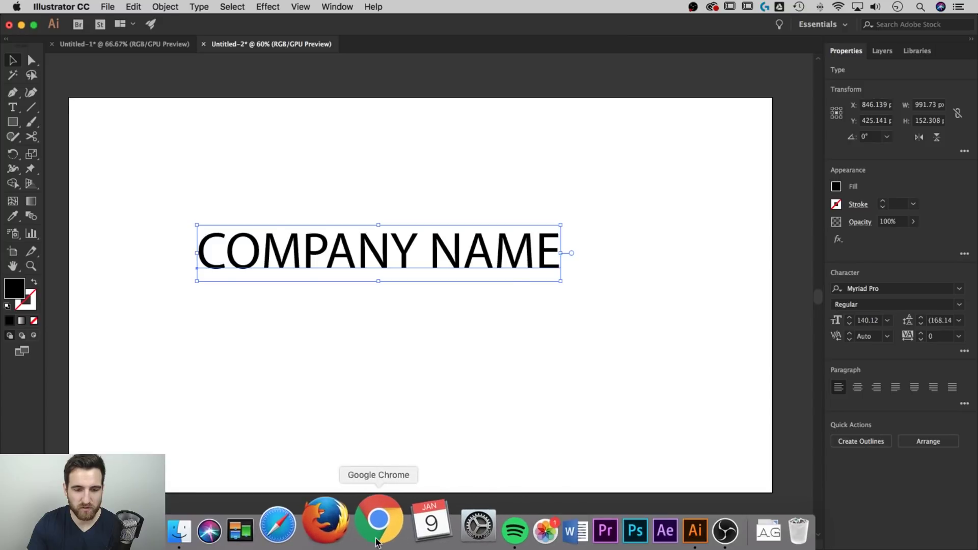
left_click(377, 524)
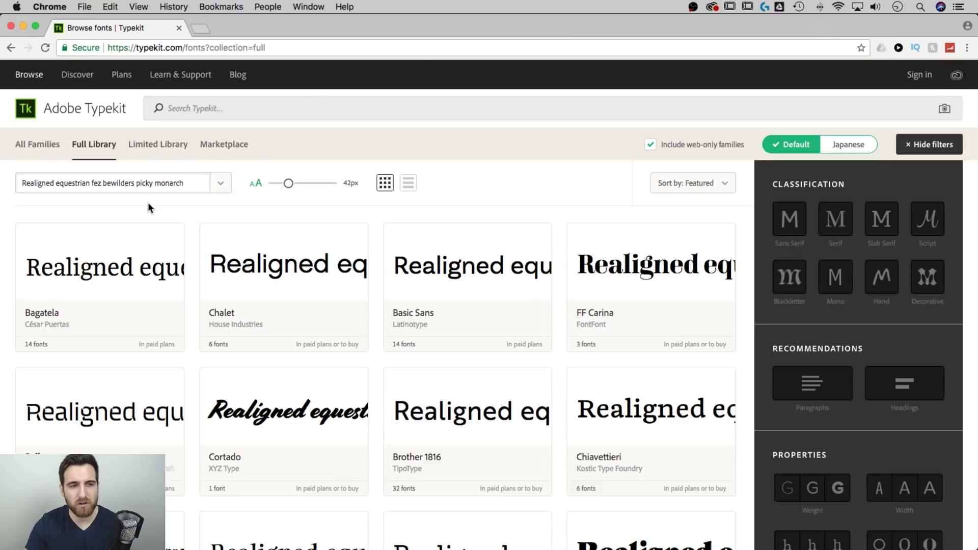
left_click(189, 182)
left_click_drag(188, 183, 17, 181)
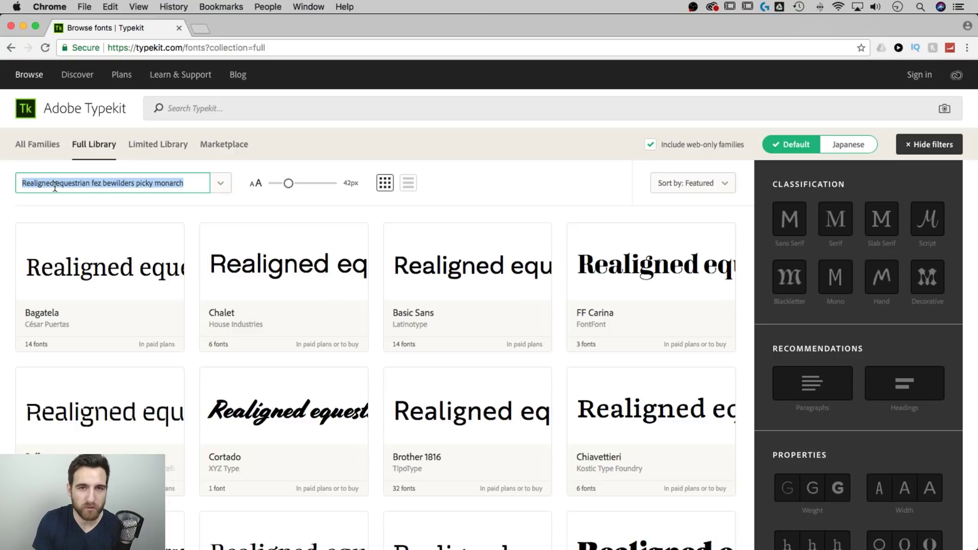
type("COMPANY NAME")
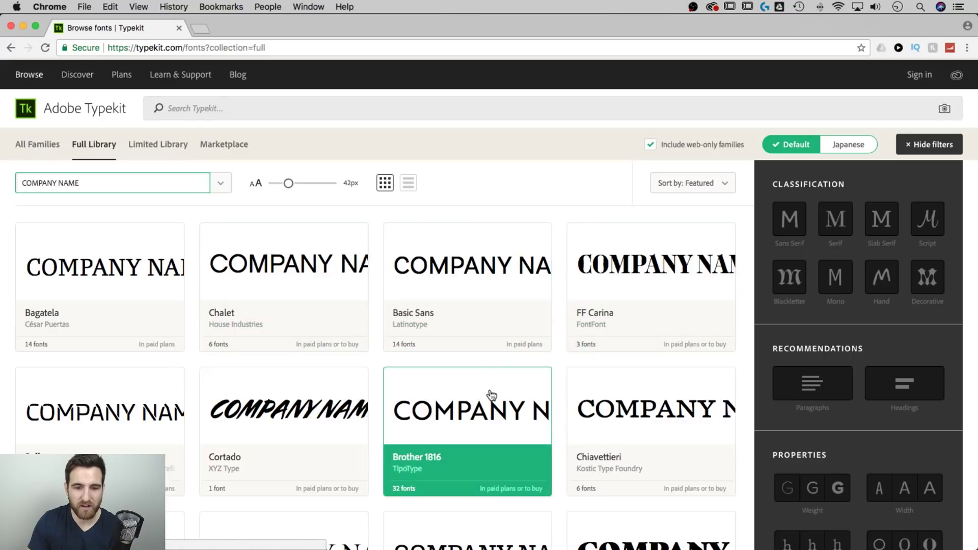
Reduce the font preview size to 32px and filter the library to Sans Serif fonts.
left_click(291, 186)
left_click_drag(290, 187, 283, 190)
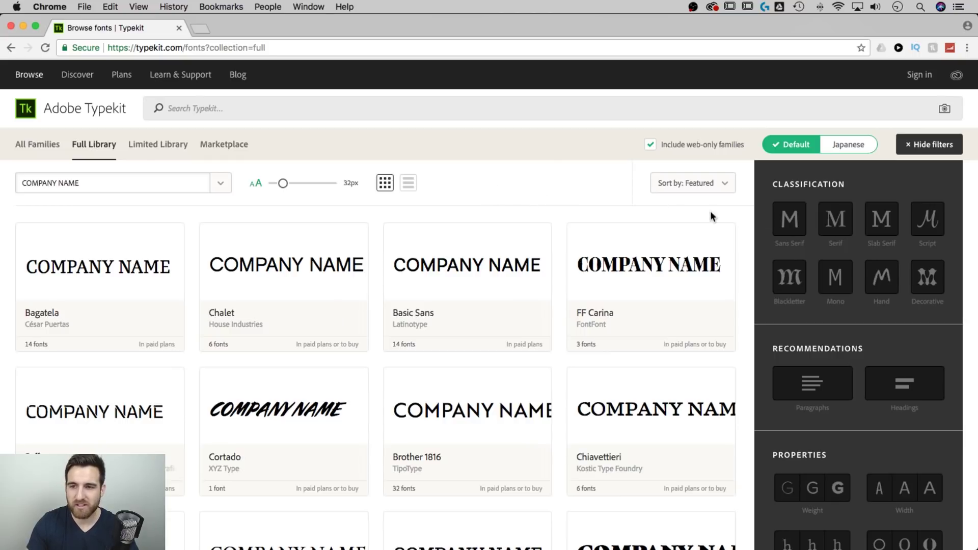
left_click(791, 220)
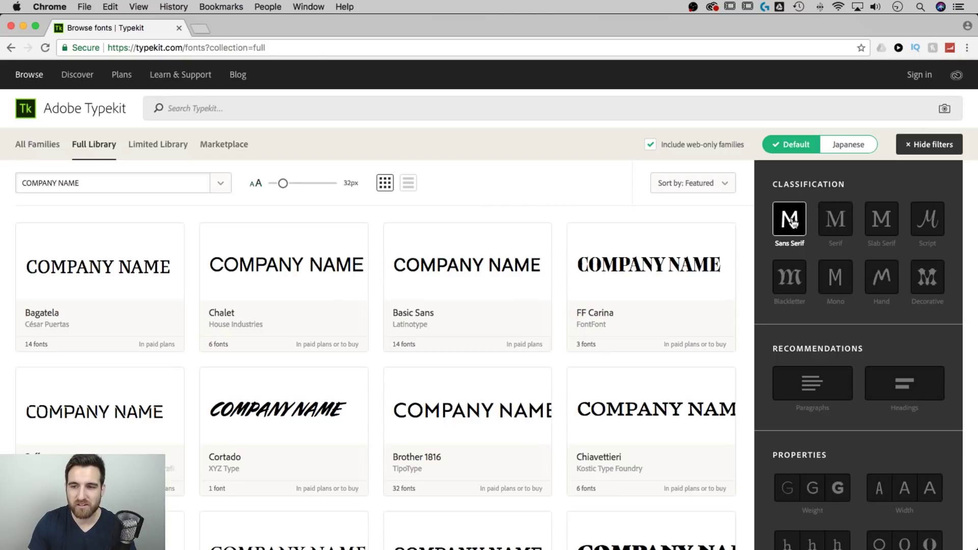
left_click(791, 221)
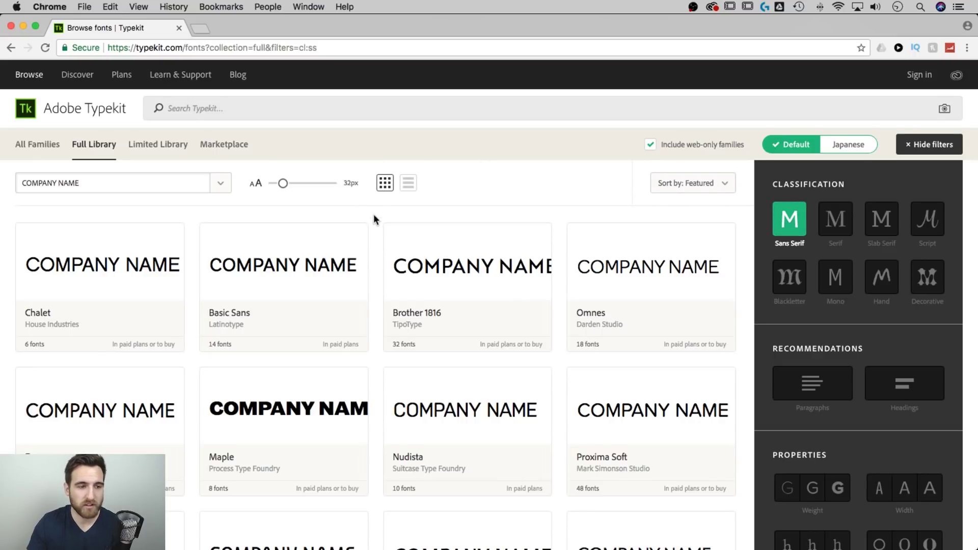
Open the Basic Sans family from the font results and examine its available styles and sync options.
scroll(373, 213, "down", 3)
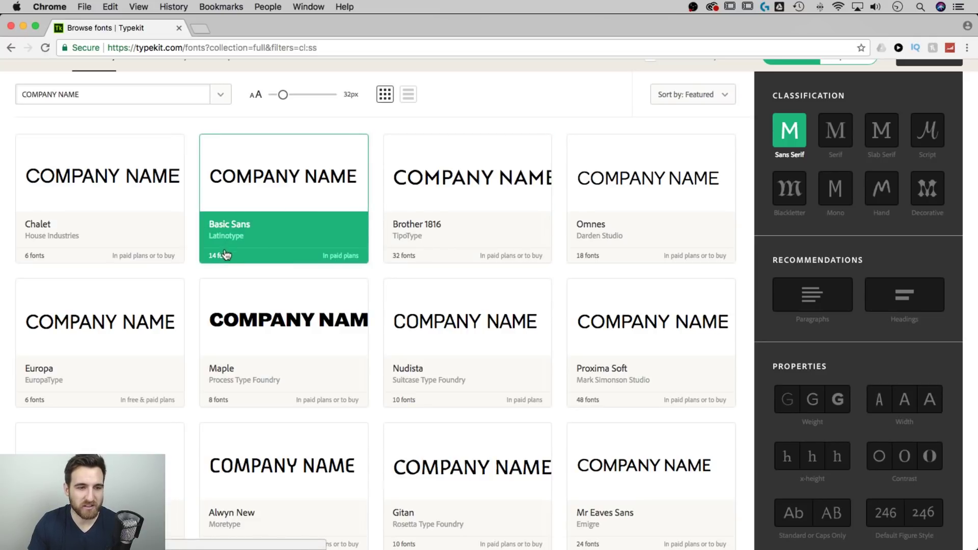
left_click(237, 230)
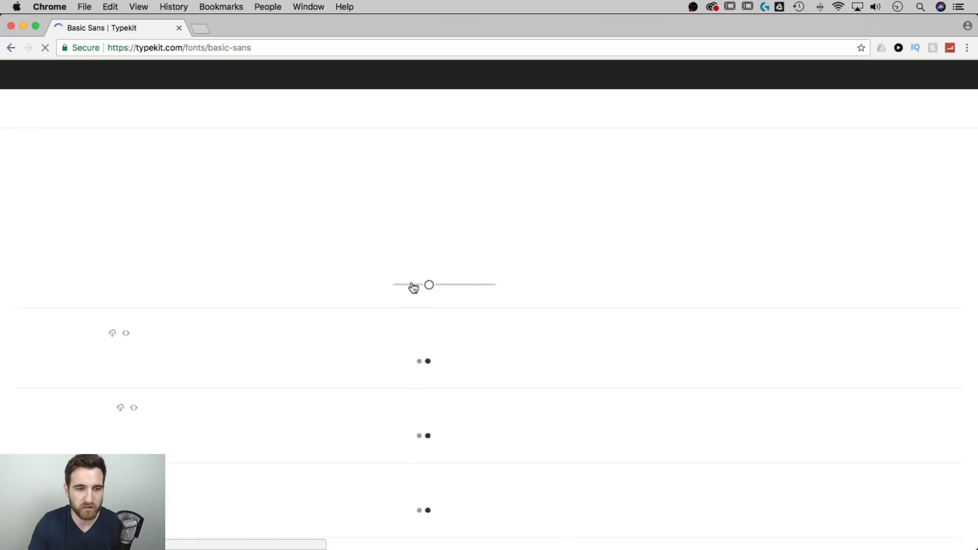
scroll(730, 270, "down", 3)
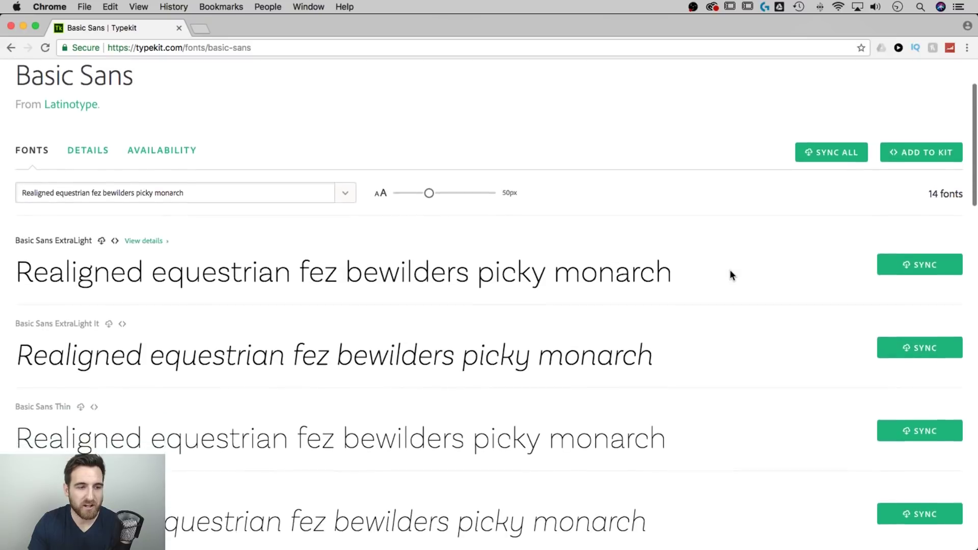
scroll(730, 274, "down", 10)
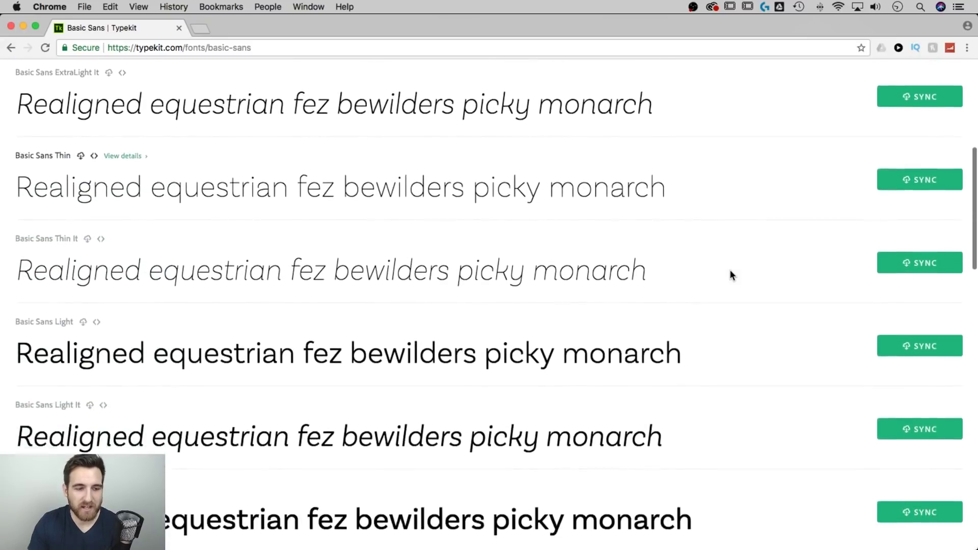
scroll(730, 271, "down", 3)
scroll(730, 272, "up", 7)
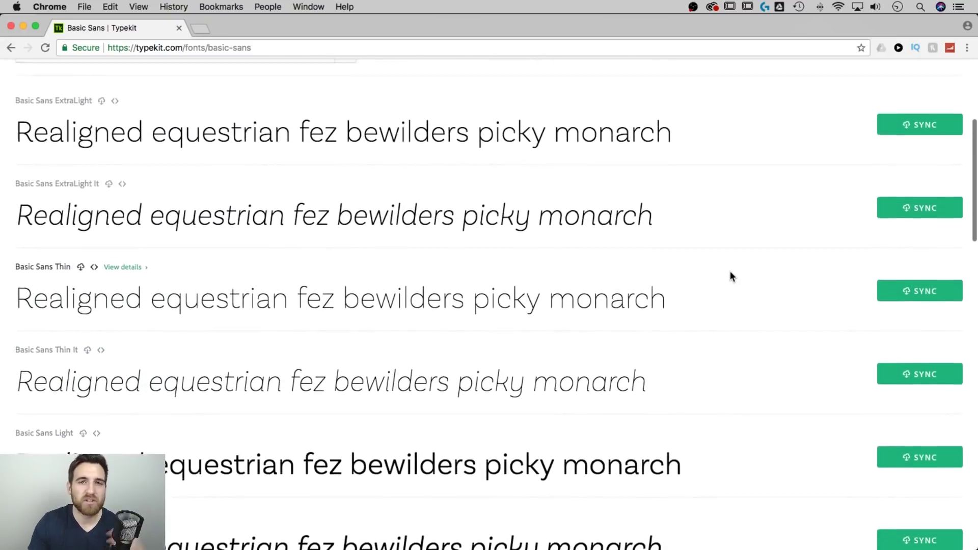
scroll(729, 270, "up", 5)
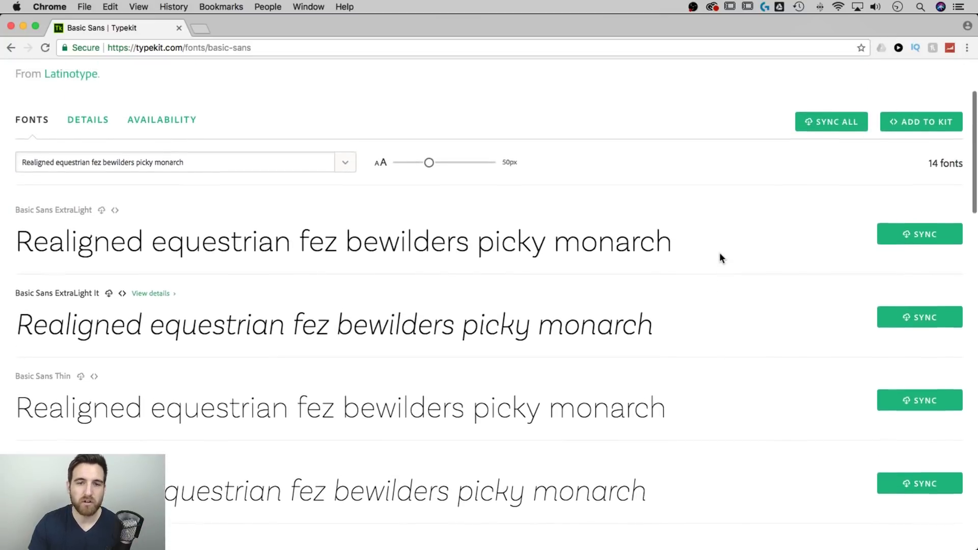
scroll(719, 255, "up", 2)
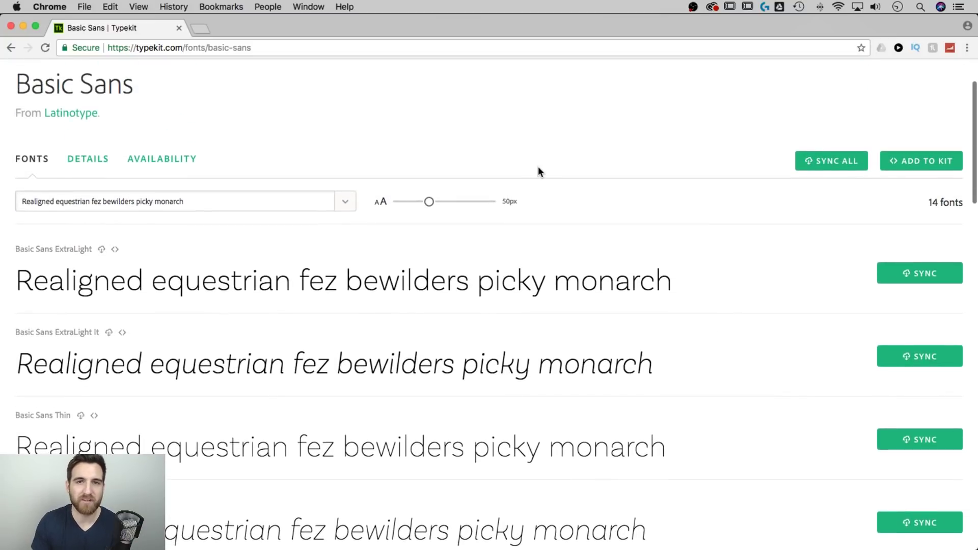
mouse_move(650, 547)
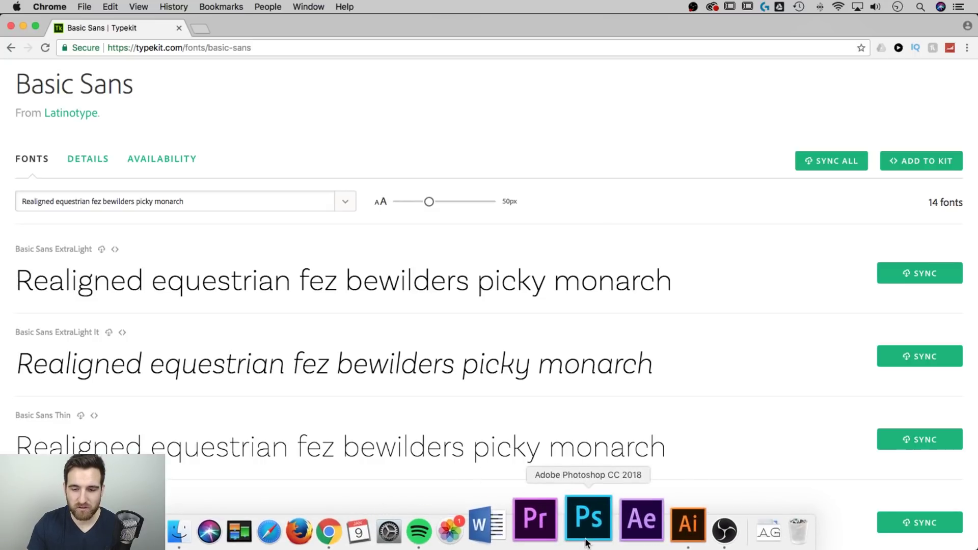
Switch back to Illustrator, set the COMPANY NAME text to DIN 2014 Bold and center its paragraph alignment.
left_click(646, 529)
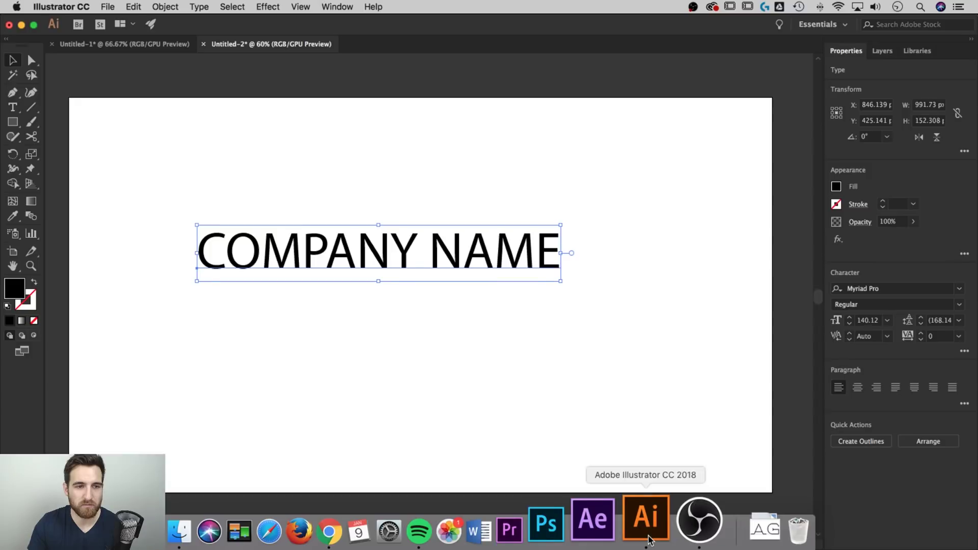
left_click(884, 288)
type("DIN")
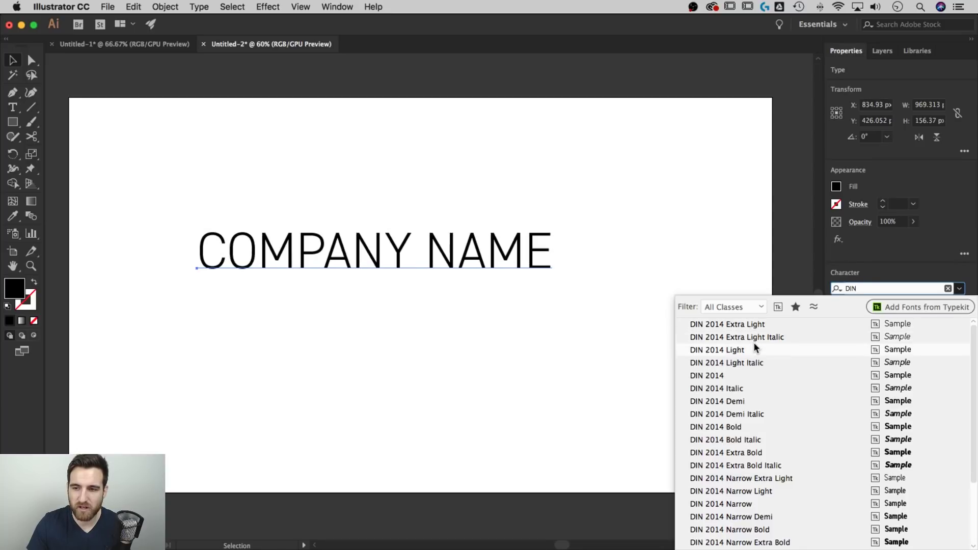
left_click(748, 426)
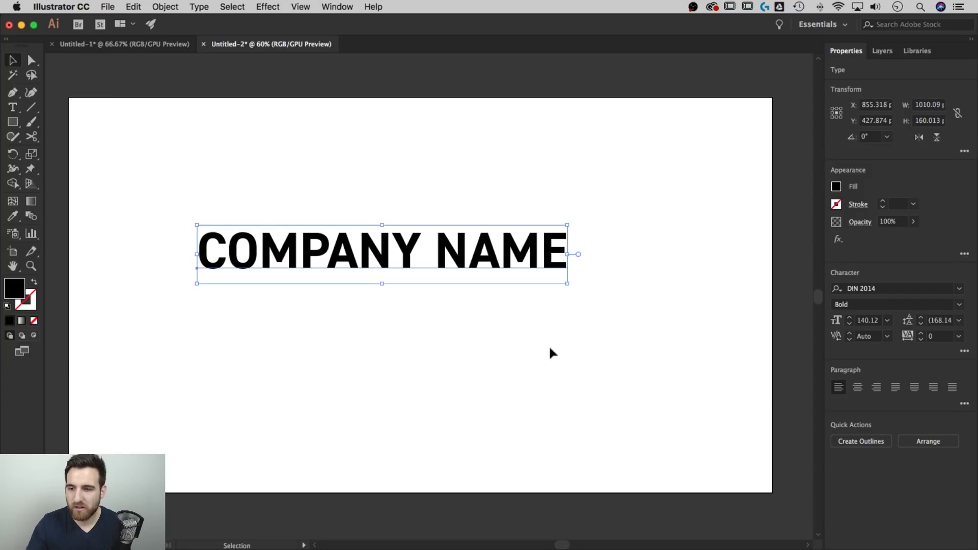
left_click(858, 388)
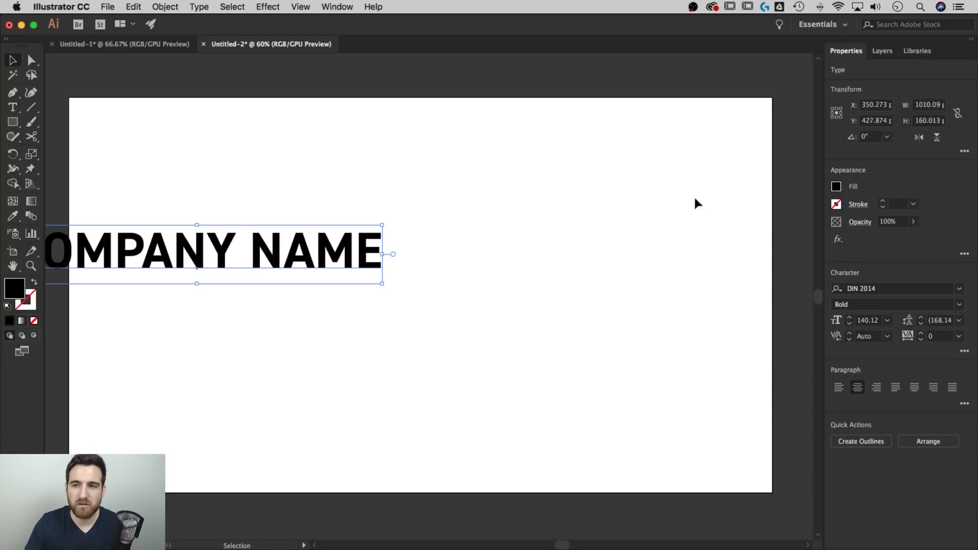
Show the Align panel, dock it beside the Properties panel and collapse its group to icons only.
left_click(337, 7)
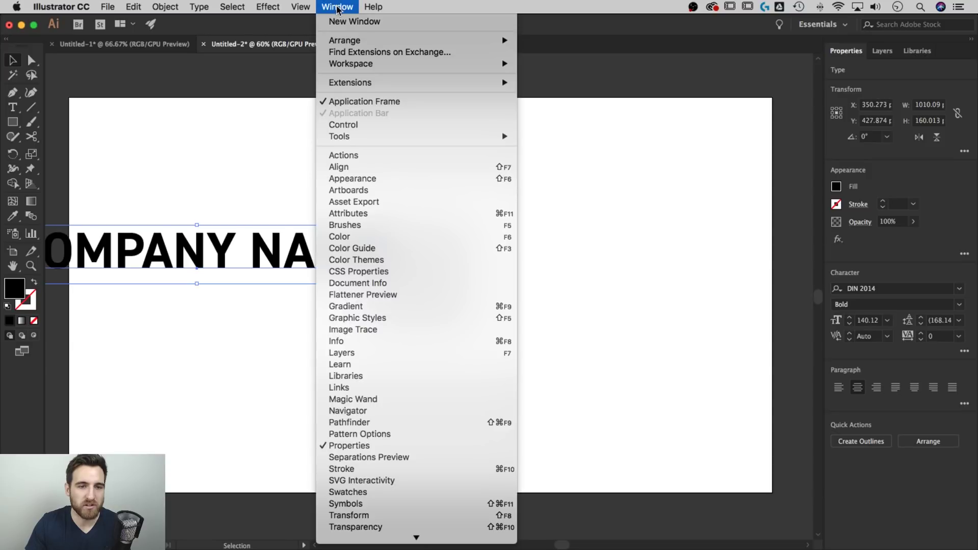
left_click(350, 168)
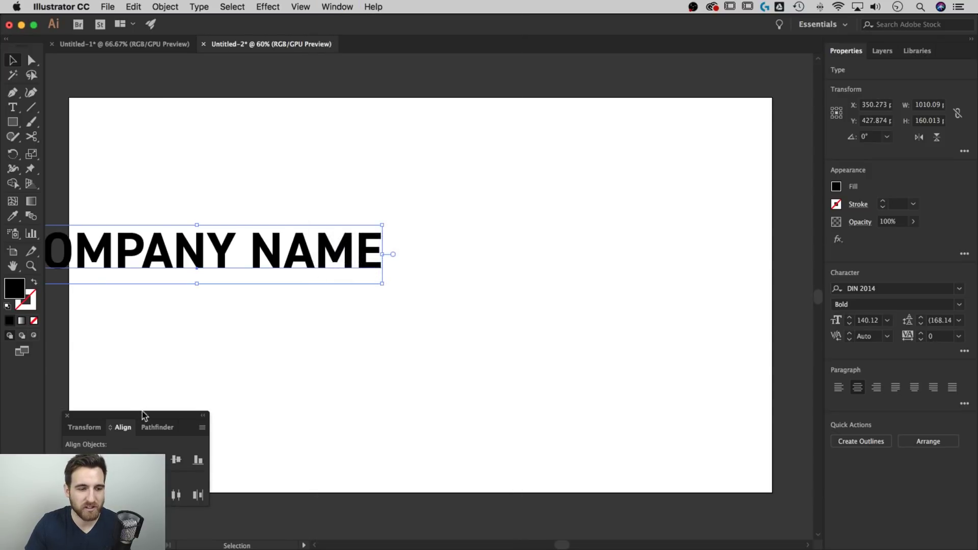
left_click_drag(125, 414, 819, 73)
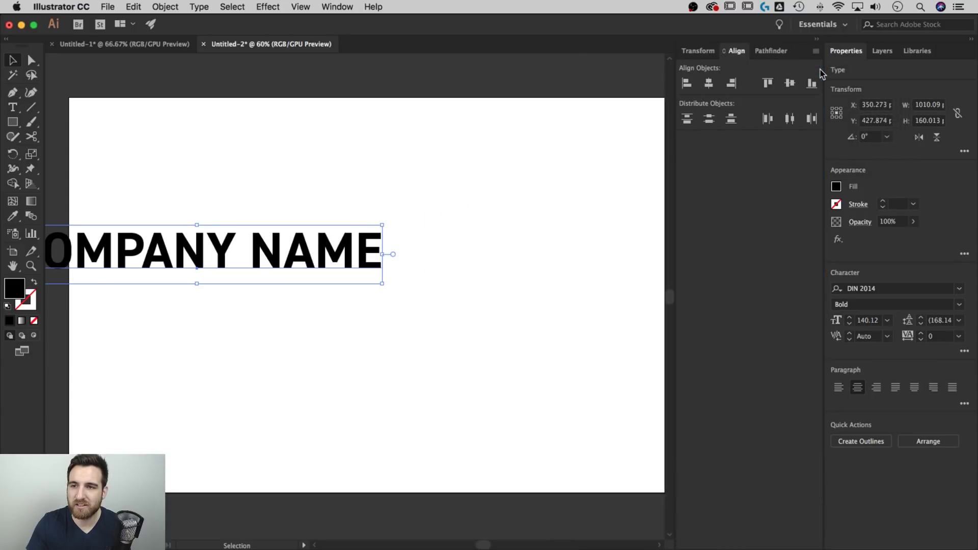
left_click(816, 40)
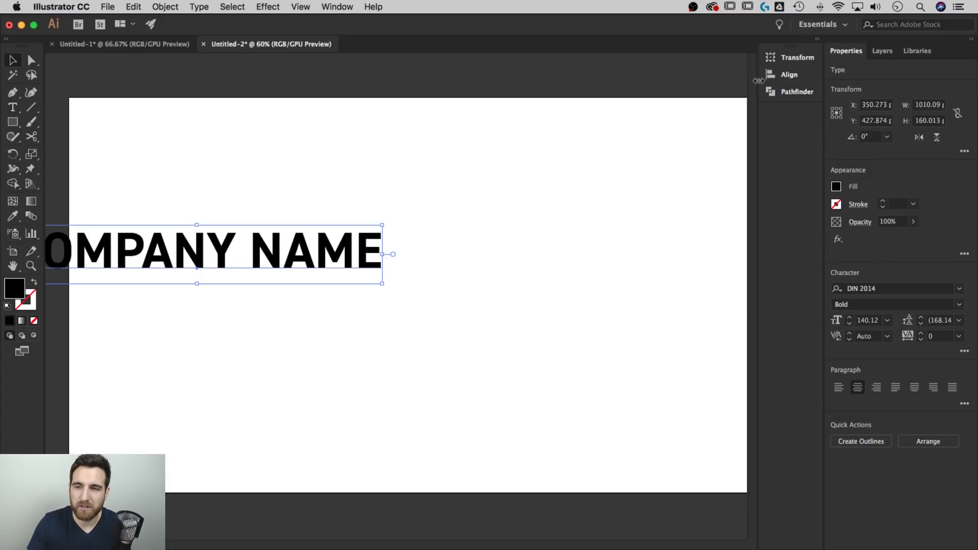
left_click_drag(760, 79, 807, 72)
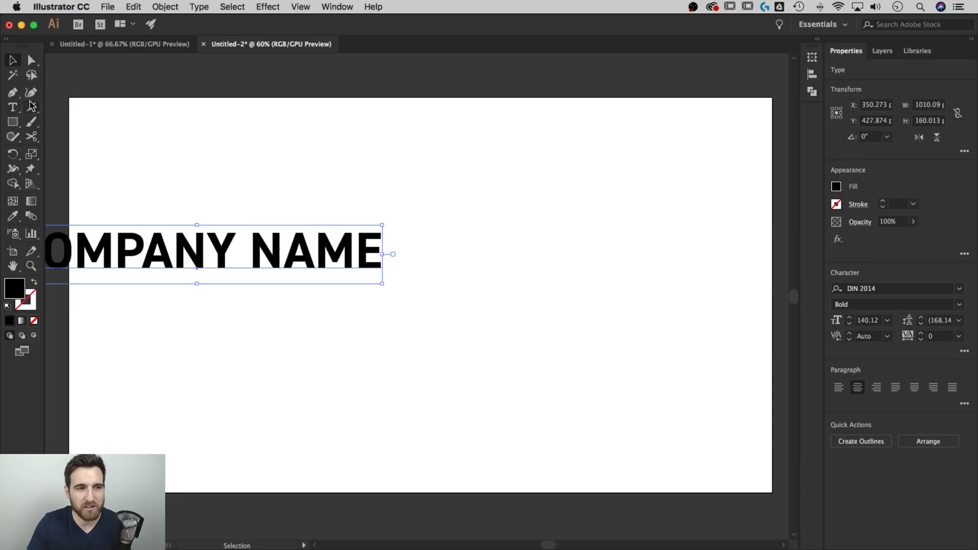
Expand the docked Align panel and show its extra options for distribute spacing and alignment reference.
left_click(811, 75)
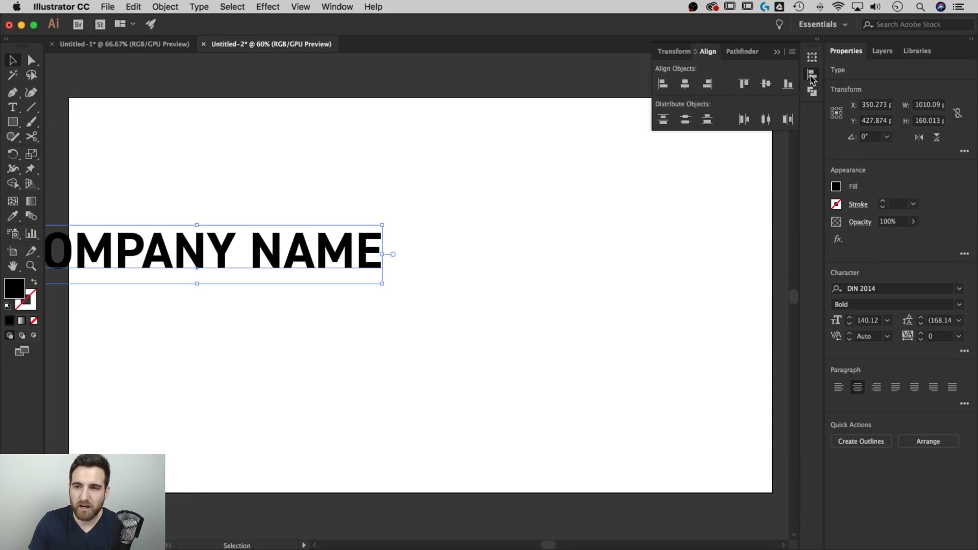
left_click(793, 53)
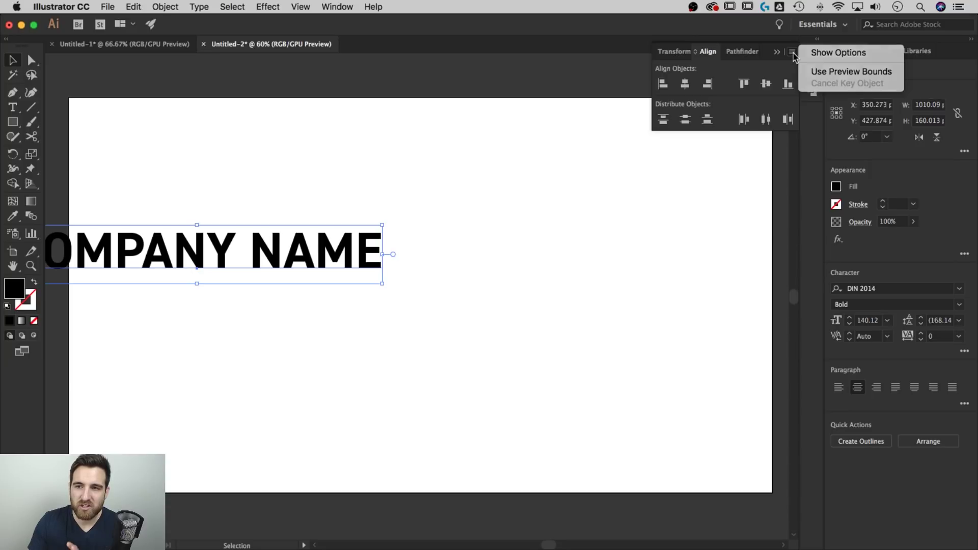
left_click(793, 53)
left_click(792, 53)
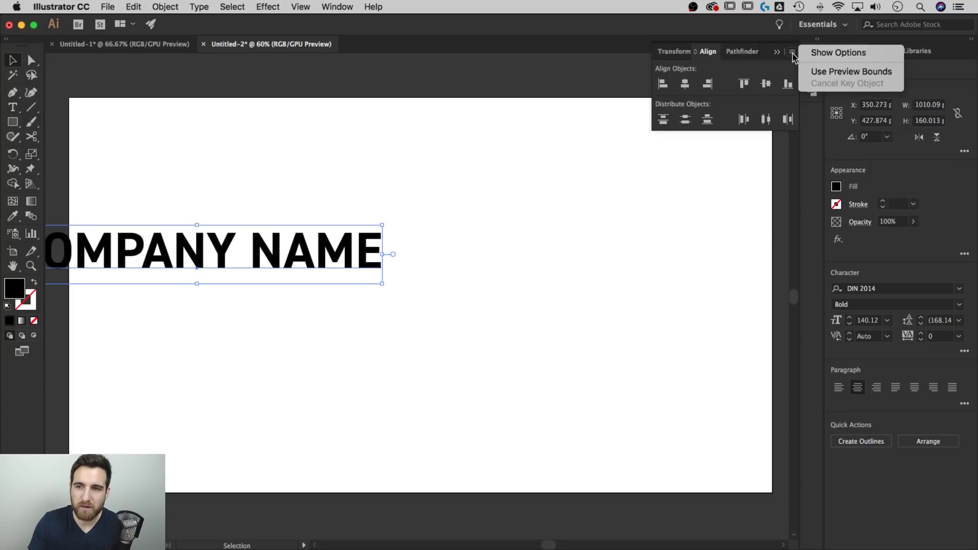
left_click(817, 52)
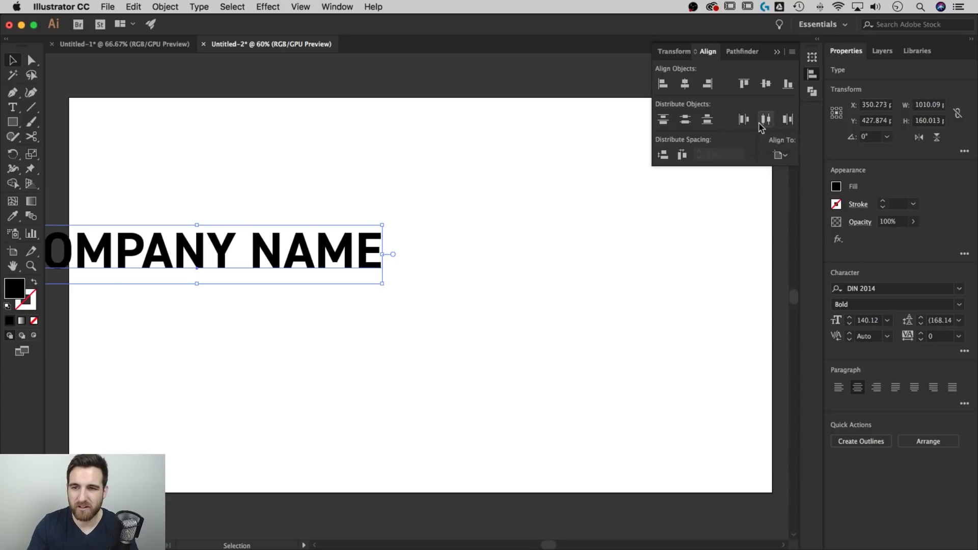
Center the COMPANY NAME text horizontally and vertically on the artboard using Align to Artboard.
left_click(781, 155)
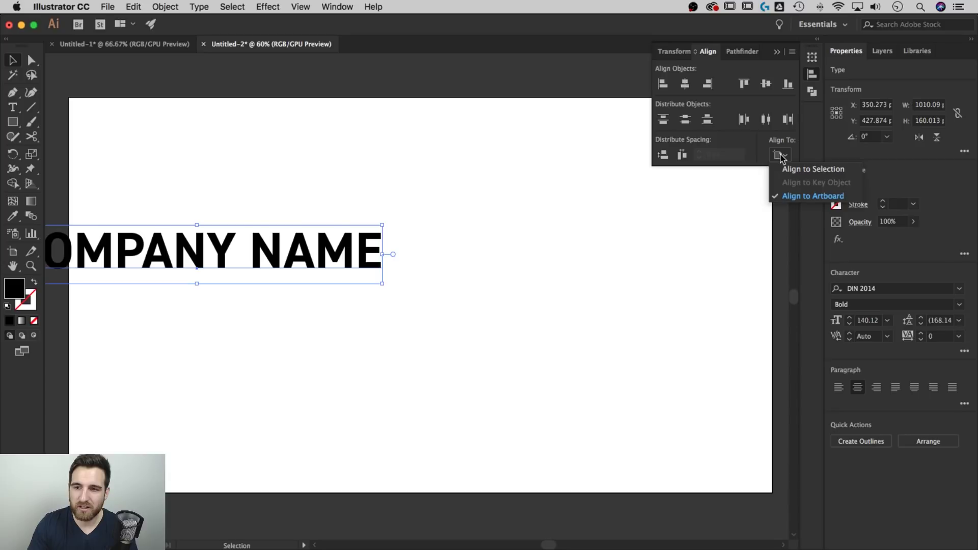
left_click(784, 194)
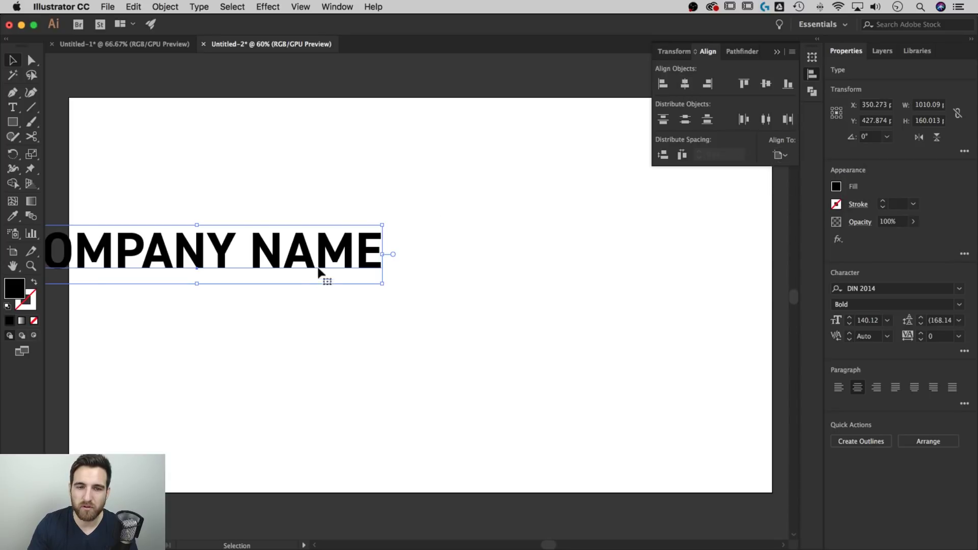
left_click(683, 86)
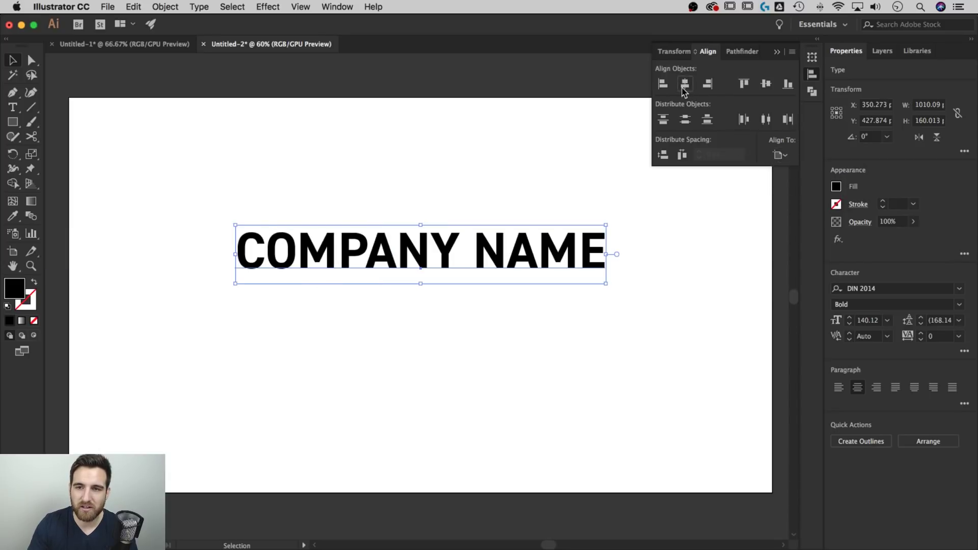
left_click(765, 85)
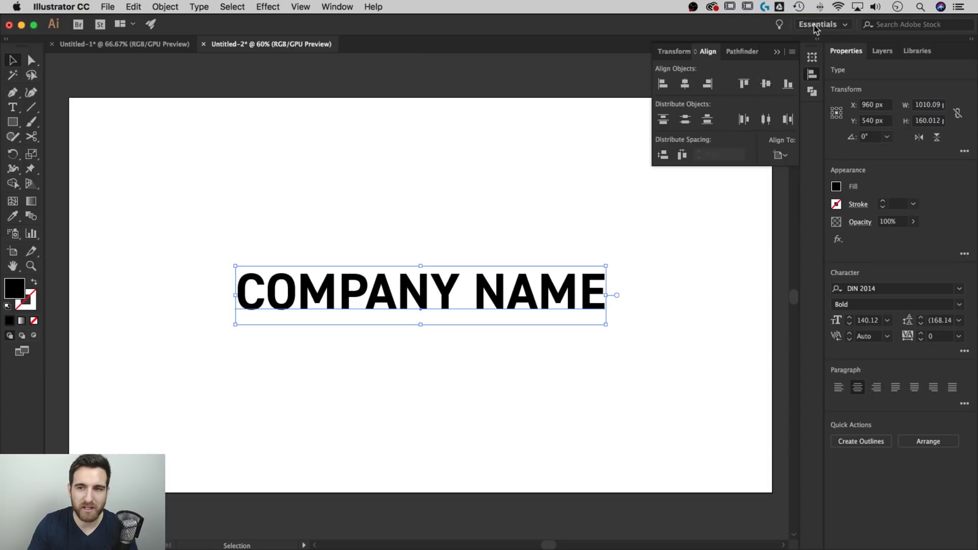
left_click(776, 51)
left_click(617, 161)
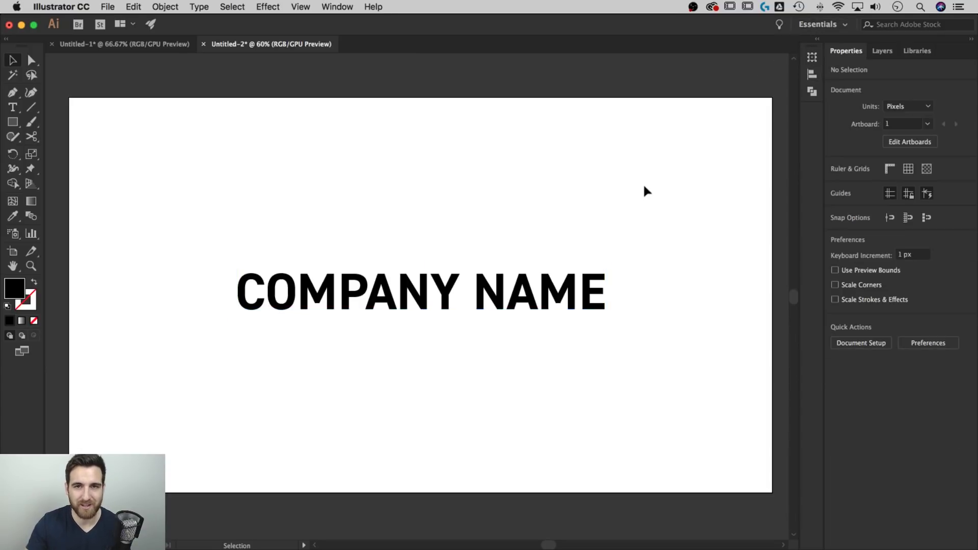
Draw a rectangle about 1212 by 270 px around the COMPANY NAME text, with no fill and a black stroke.
left_click(12, 124)
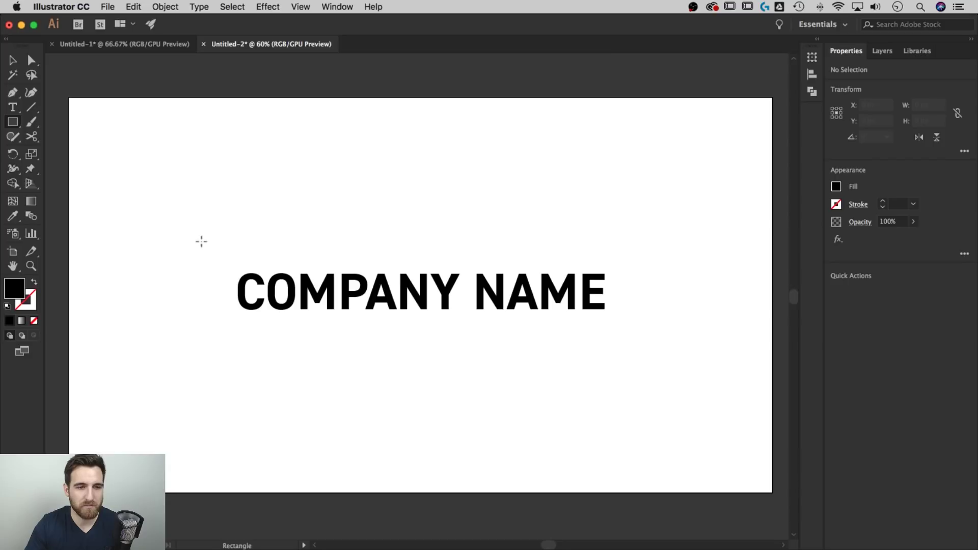
left_click_drag(201, 241, 647, 340)
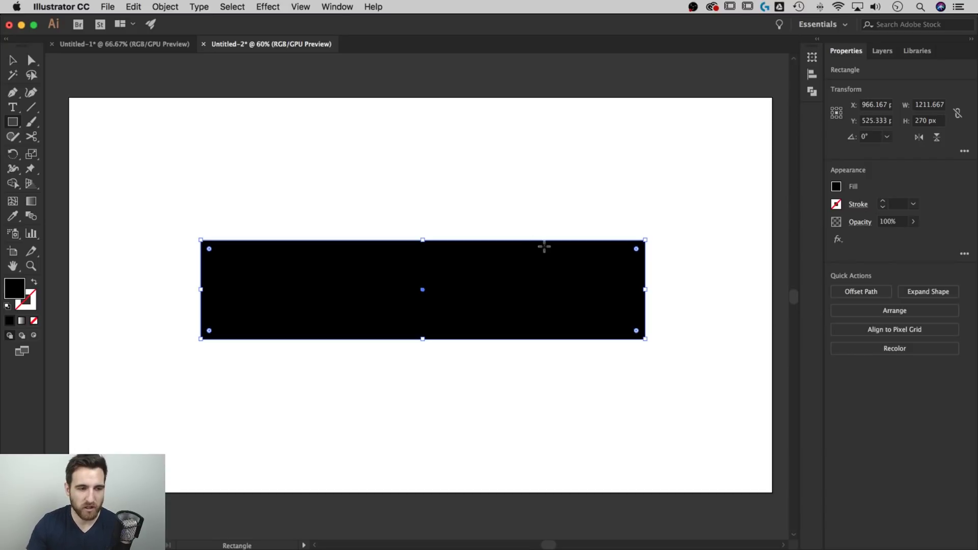
left_click(836, 186)
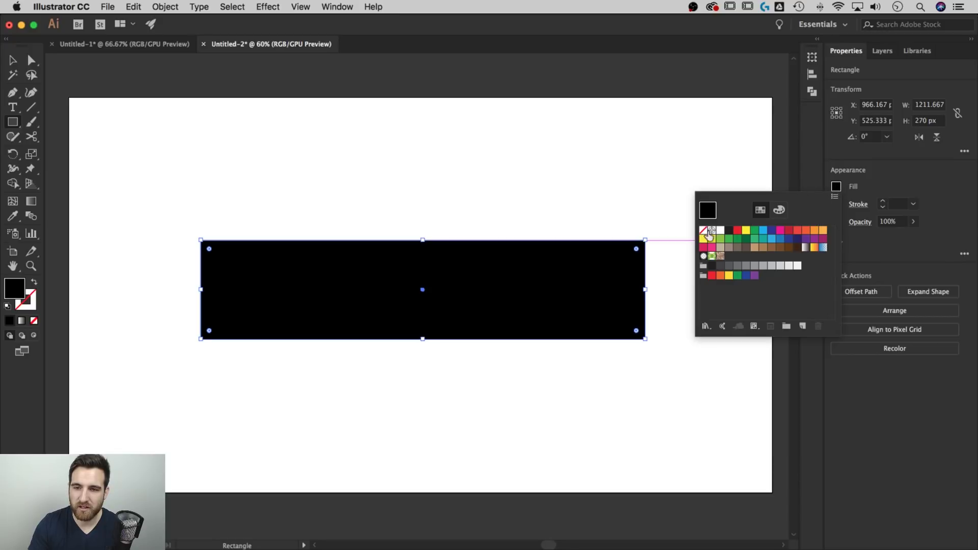
left_click(704, 232)
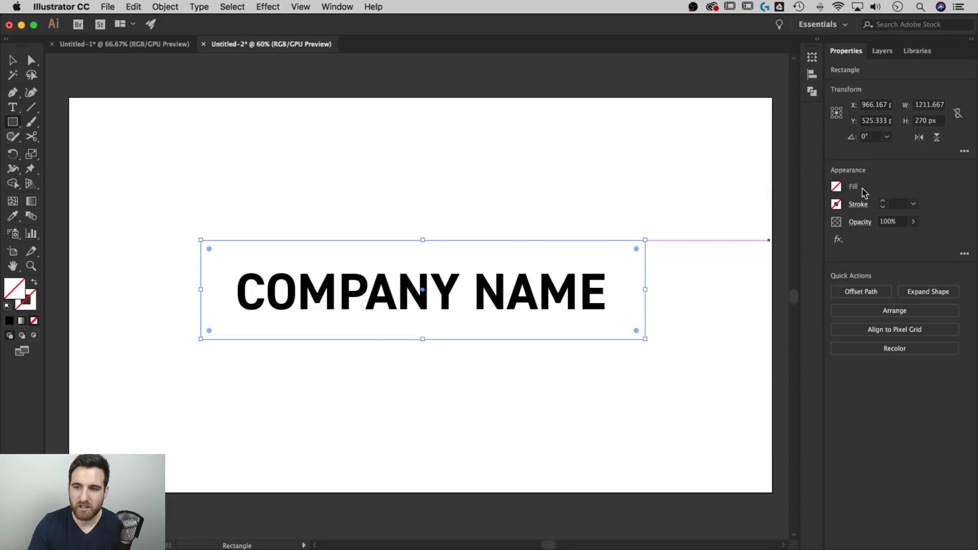
left_click(836, 205)
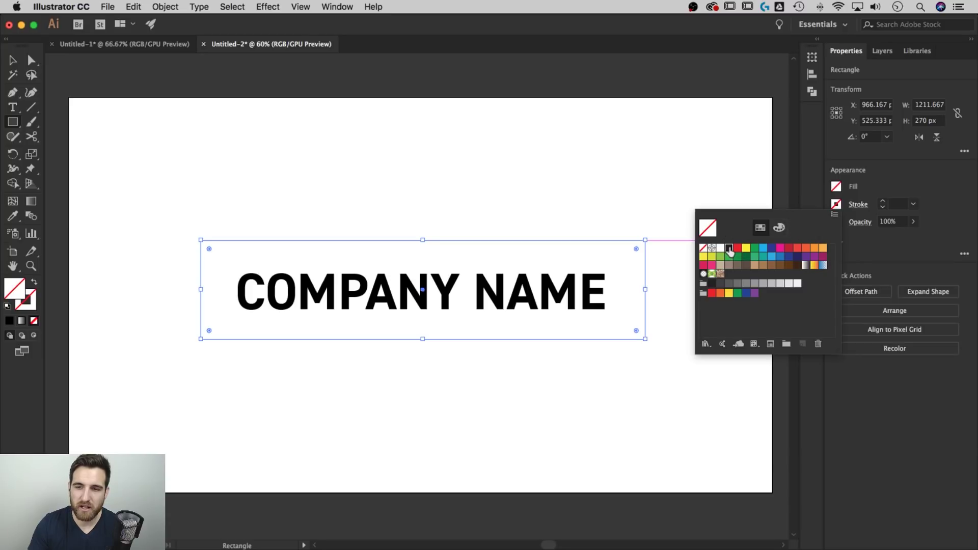
left_click(730, 249)
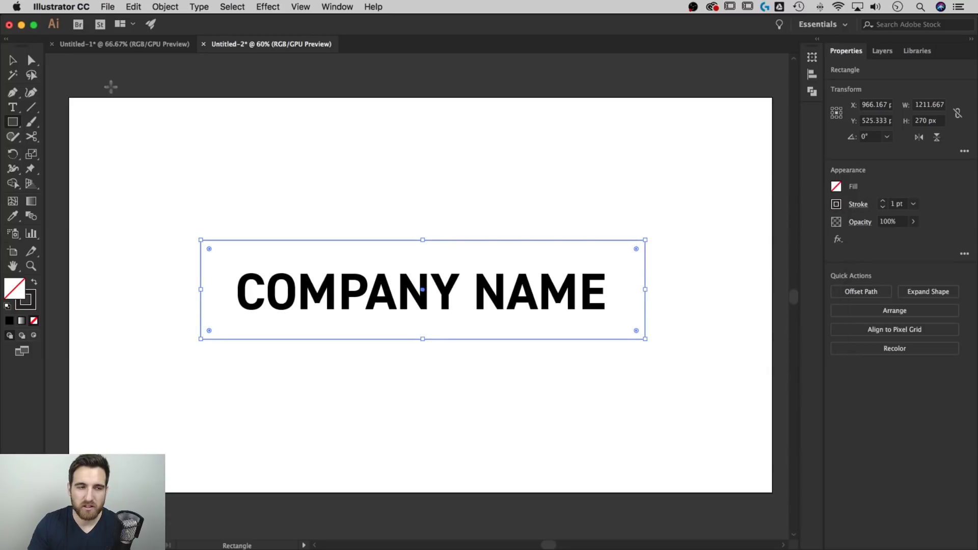
left_click(13, 60)
left_click(491, 159)
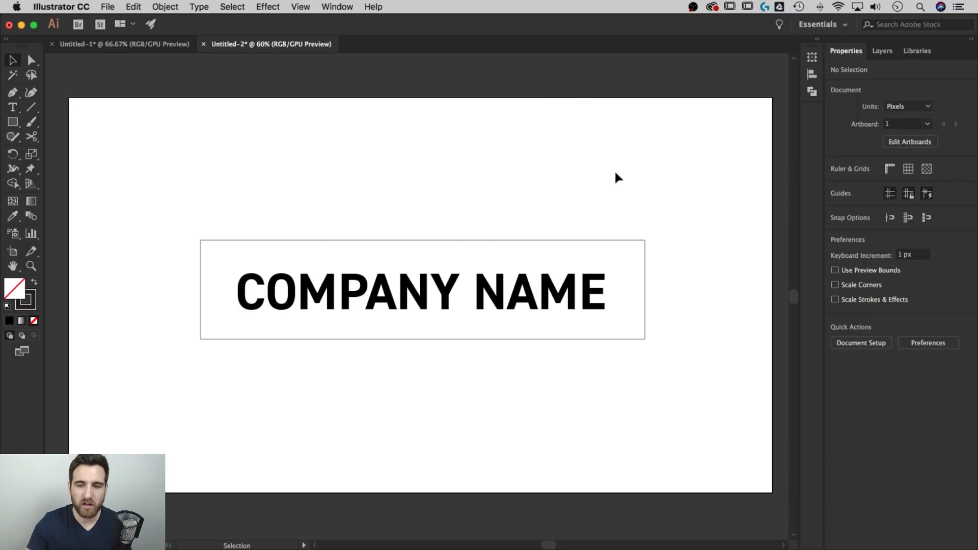
Set the rectangle frame's stroke weight to 10 pt and move the COMPANY NAME text slightly upward inside it.
left_click(642, 257)
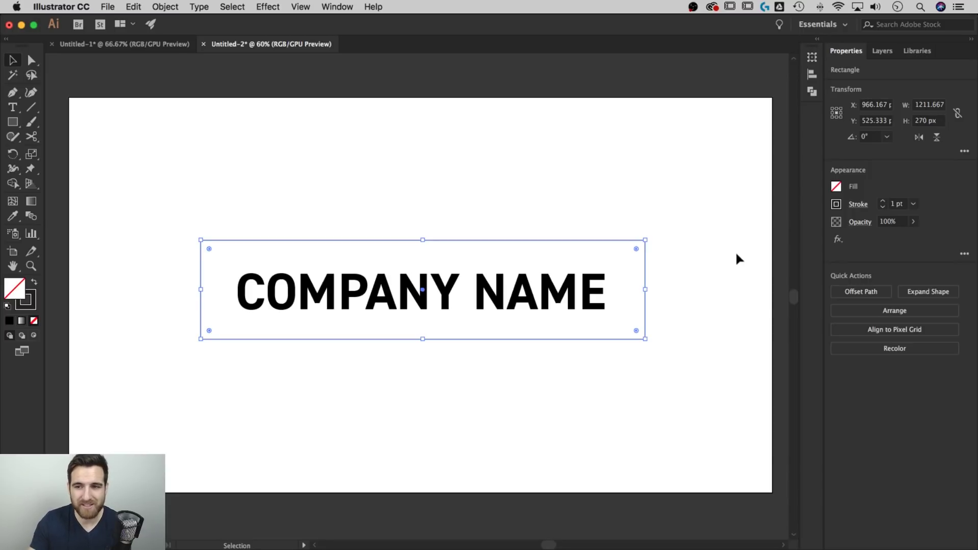
left_click(899, 203)
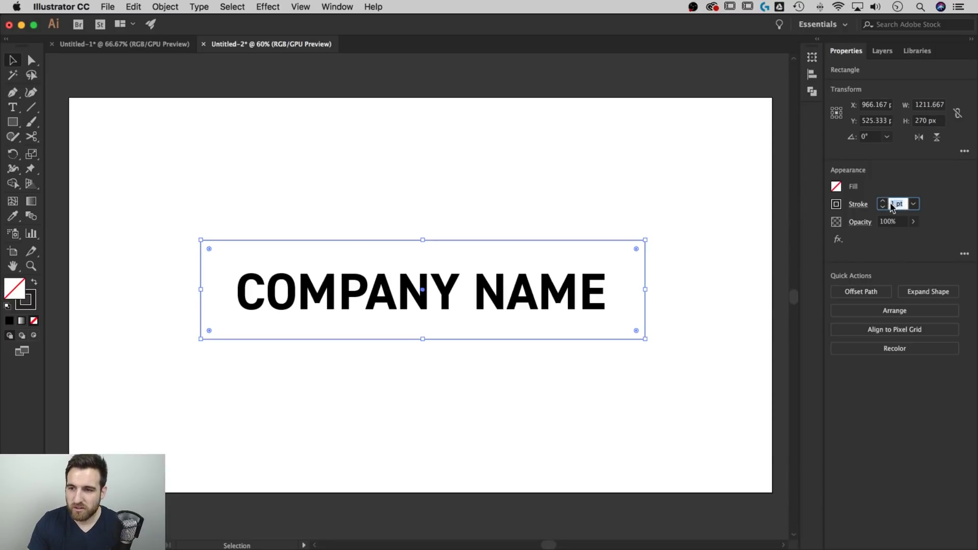
type("10")
key("Return")
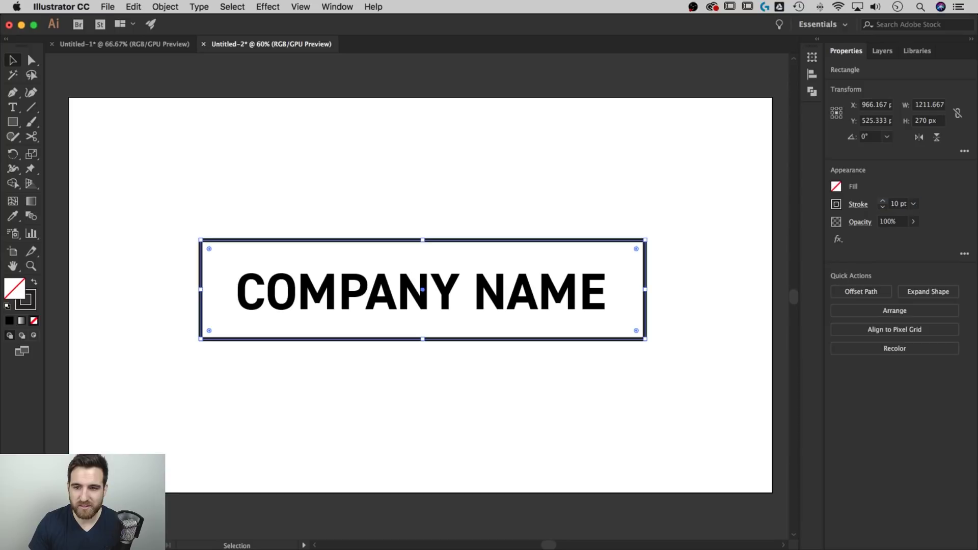
left_click(710, 189)
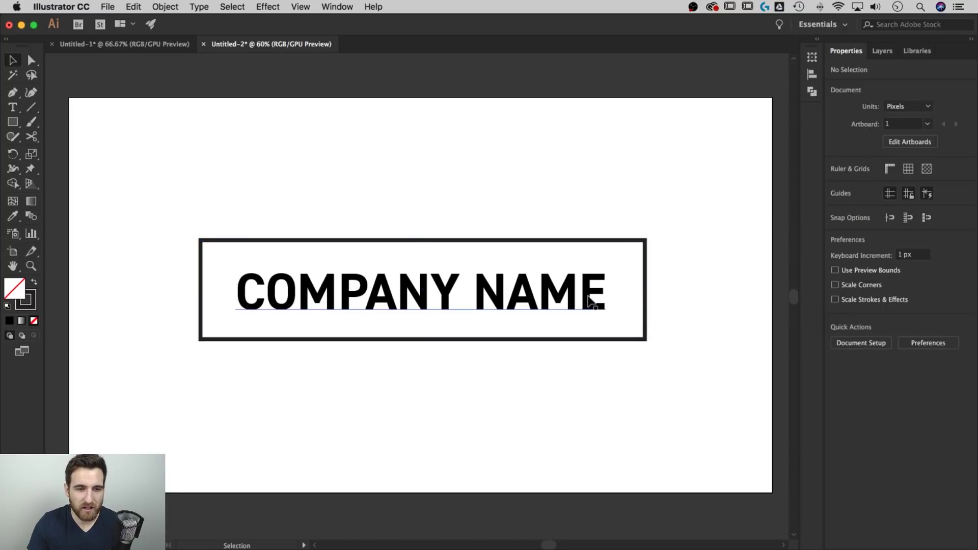
left_click_drag(590, 300, 593, 291)
left_click(750, 276)
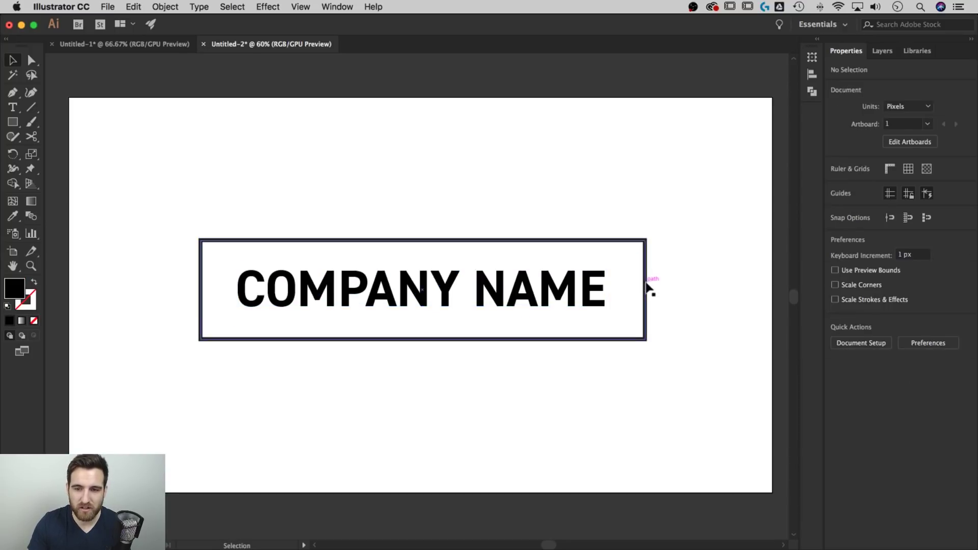
Set the rectangle frame's stroke weight to 100 pt.
left_click(642, 281)
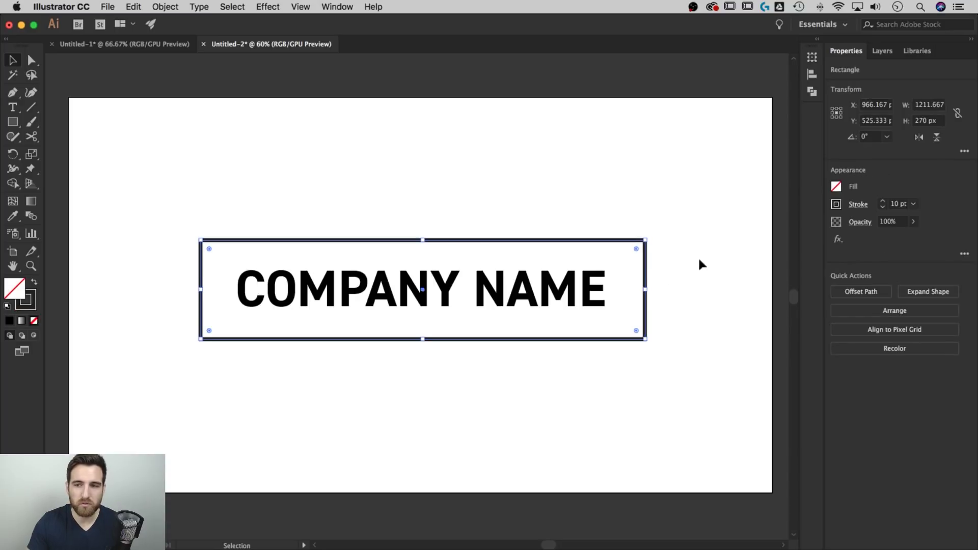
left_click(897, 204)
type("100")
key("Return")
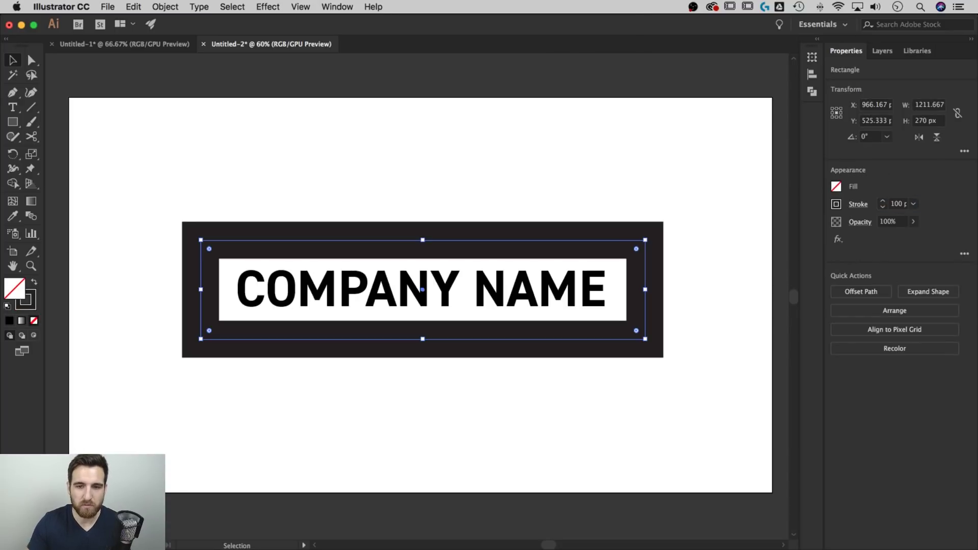
left_click(736, 179)
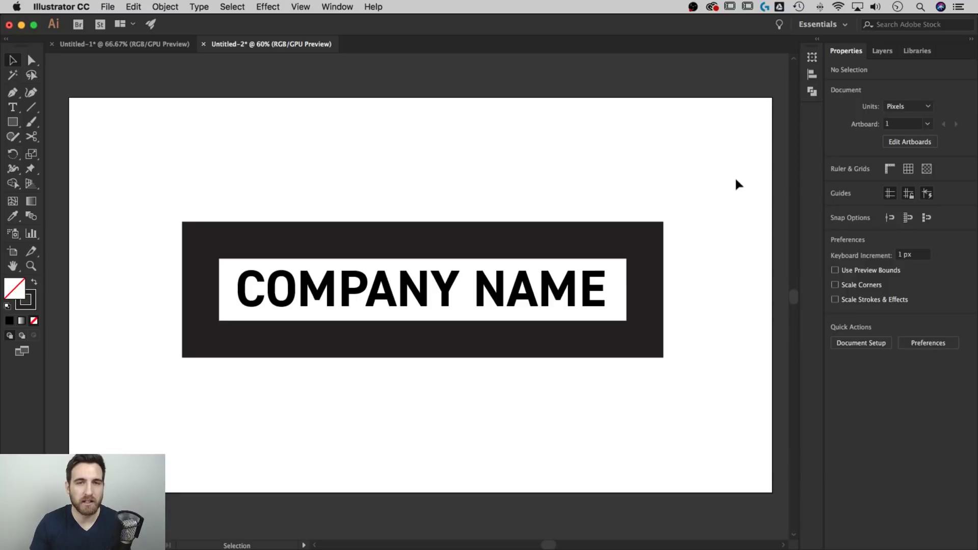
Align the rectangle frame's stroke to the outside of its path.
left_click(644, 256)
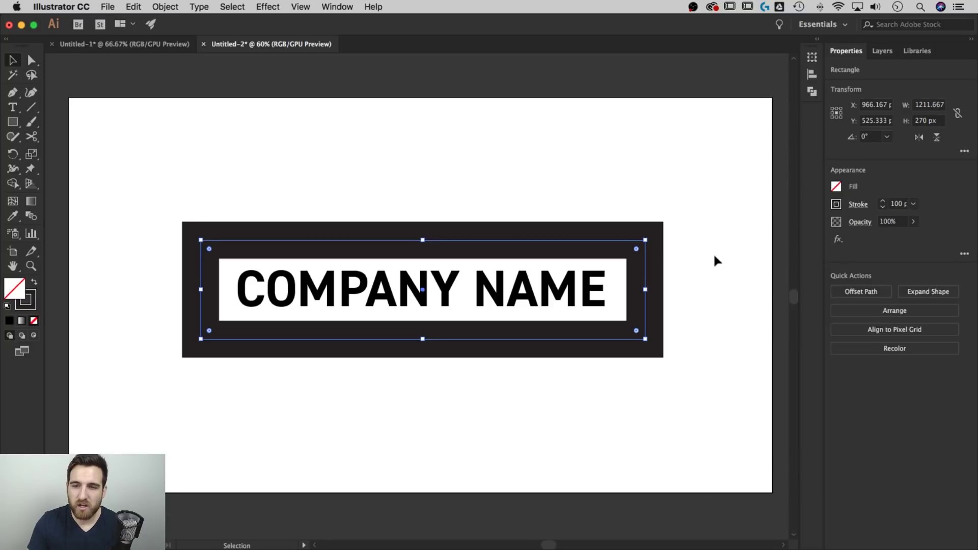
left_click(858, 205)
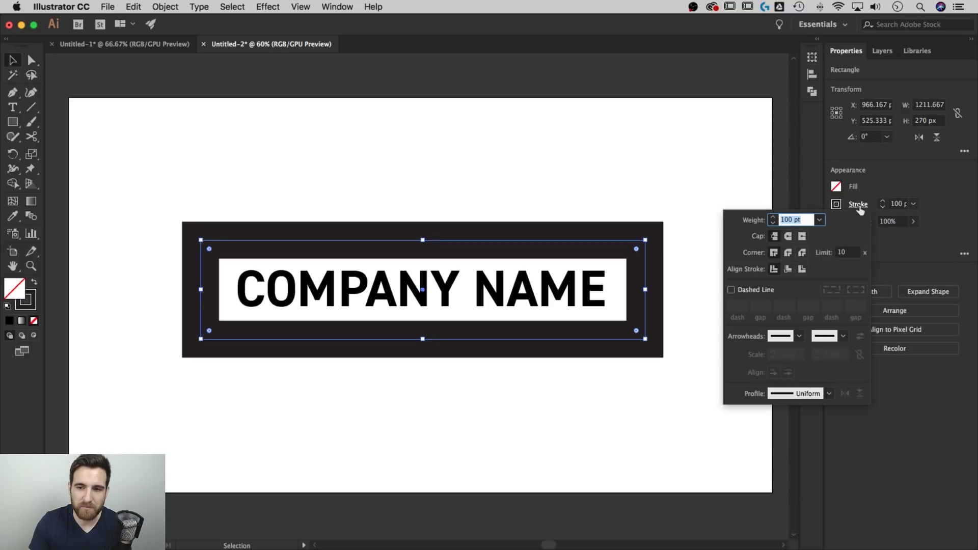
left_click(802, 269)
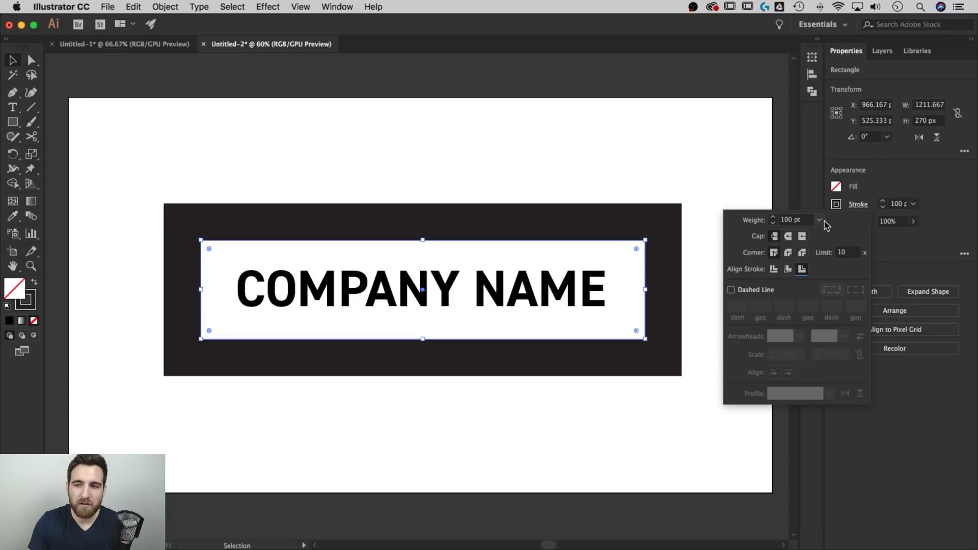
Lower the rectangle frame's stroke weight to 30 pt.
left_click(898, 204)
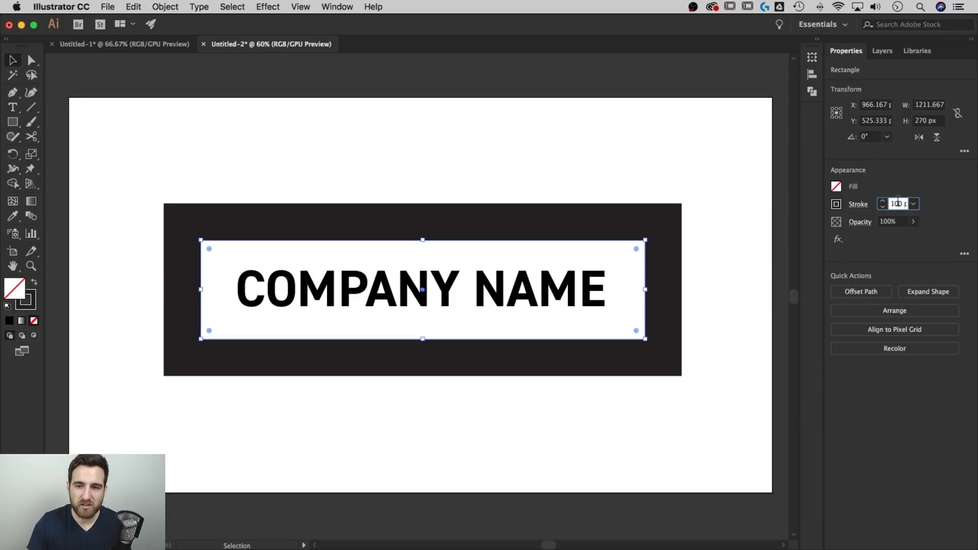
key("shift+Down")
key("shift+Down")
key("shift+Down")
key("shift+Down")
key("shift+Down")
key("shift+Down")
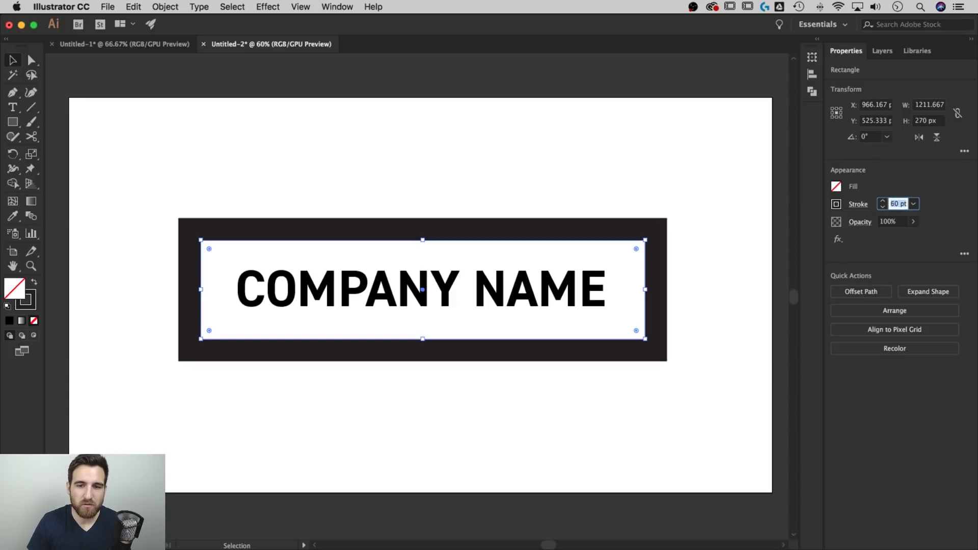
key("shift+Up")
key("shift+Up")
key("shift+Up")
key("shift+Down")
key("shift+Down")
key("shift+Down")
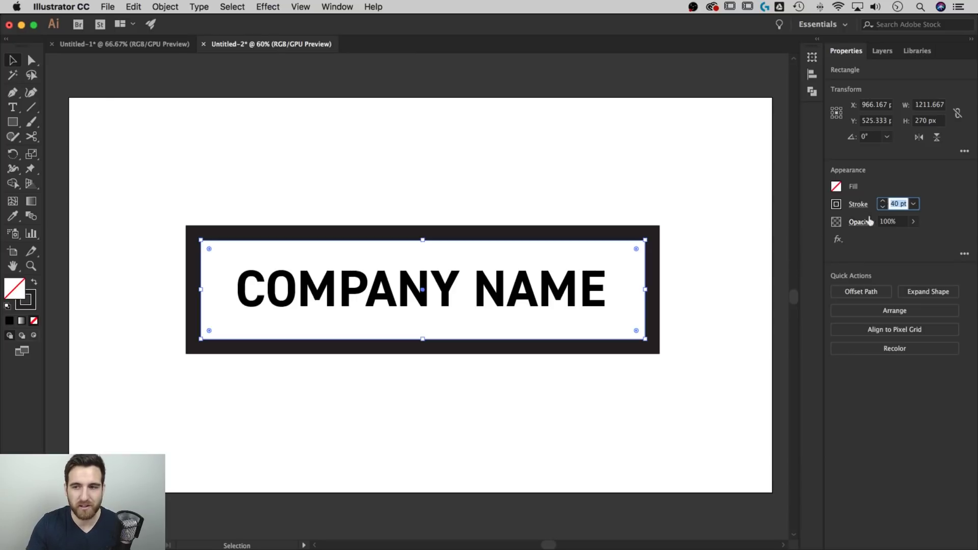
type("30")
key("Return")
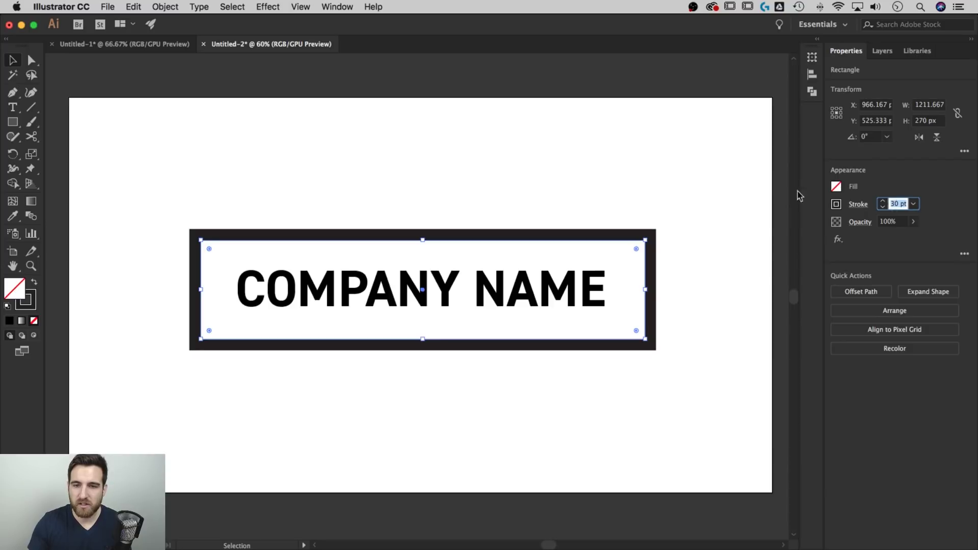
left_click(695, 178)
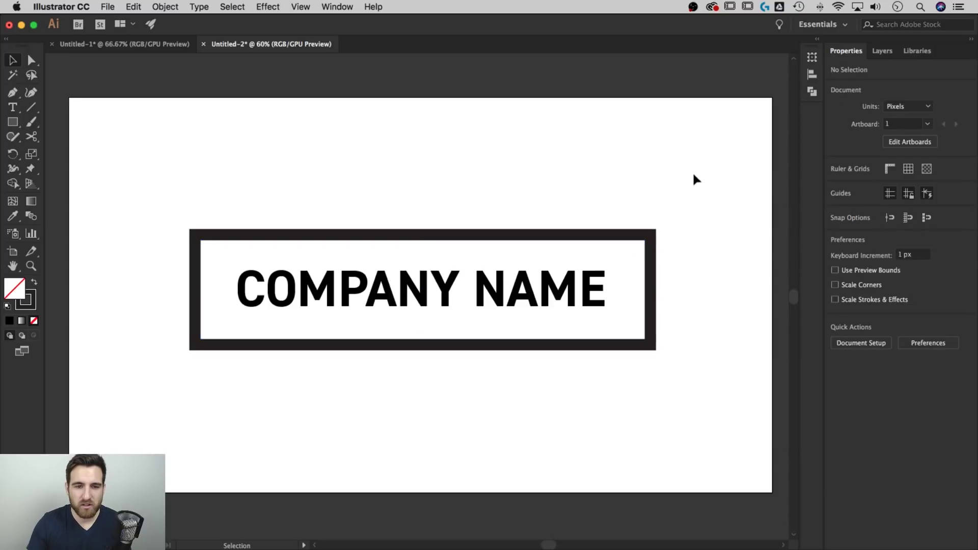
Set the rectangle frame's stroke weight to 15 pt.
left_click(635, 243)
left_click(896, 204)
type("15")
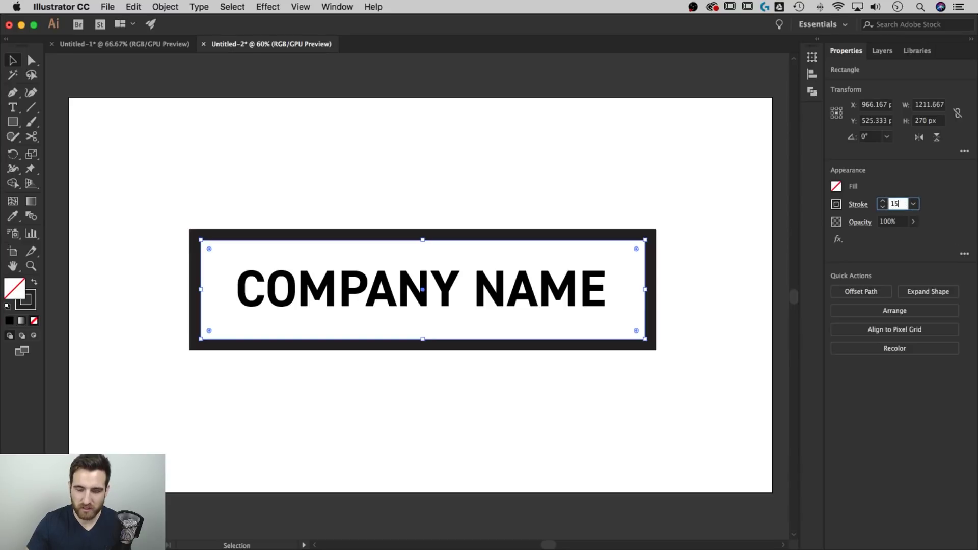
key("Return")
left_click(686, 224)
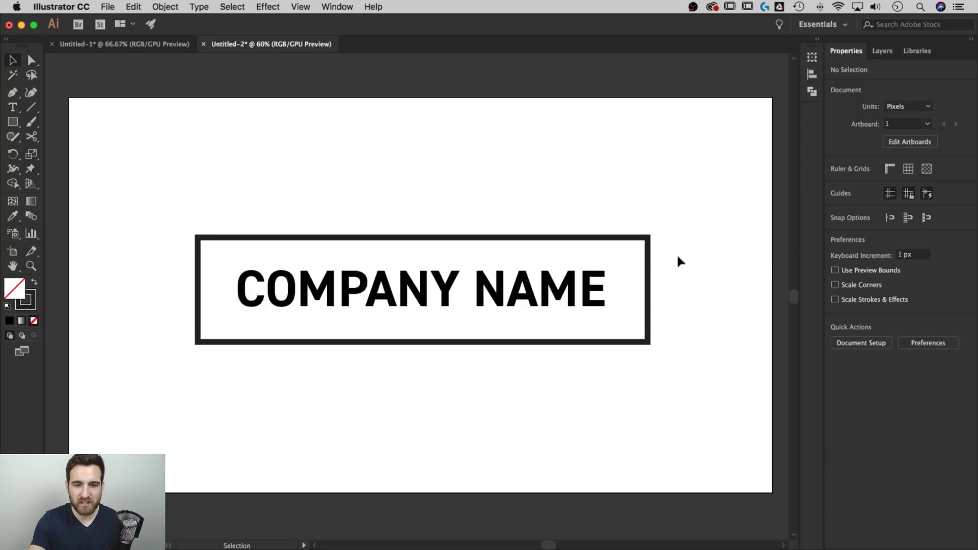
Set the rectangle frame's stroke weight to 12 pt.
left_click(648, 260)
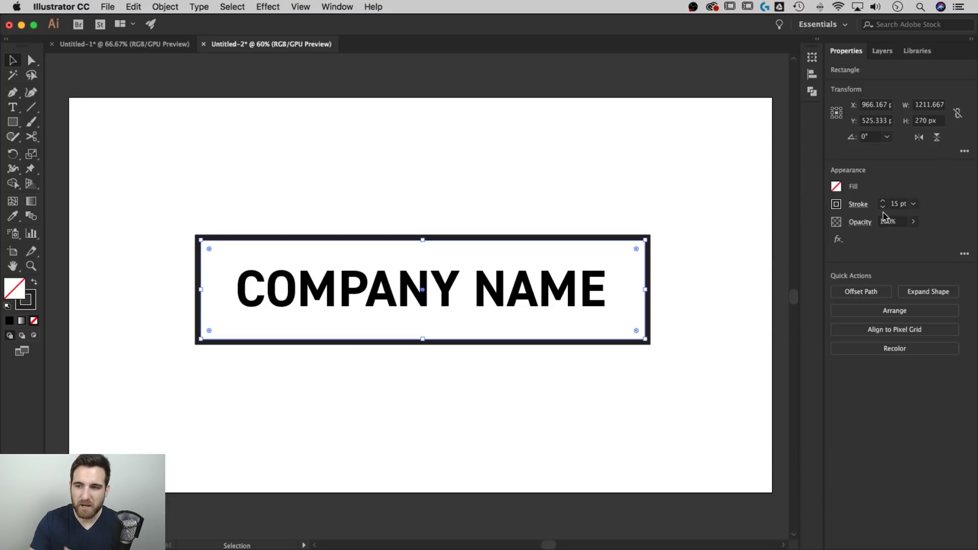
double_click(896, 204)
type("12")
key("Return")
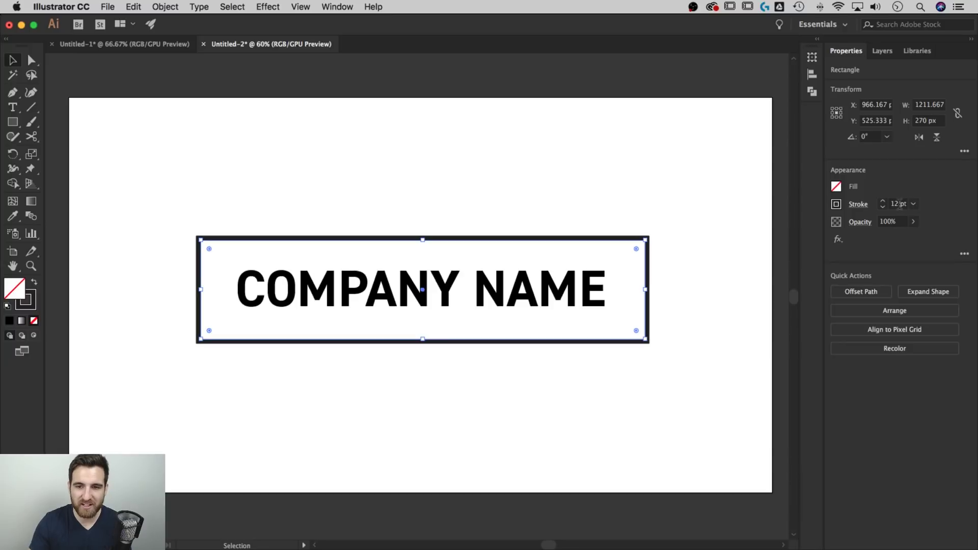
left_click(719, 192)
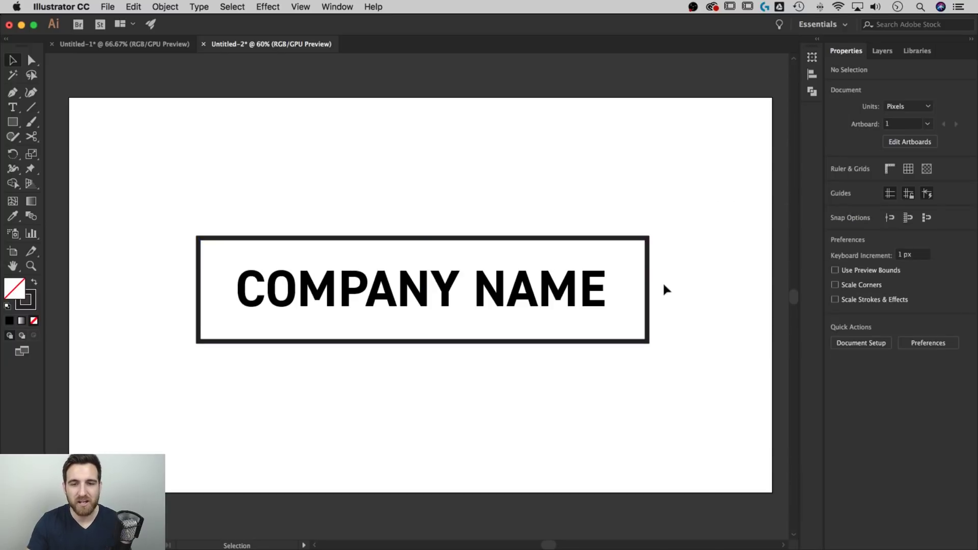
Scale the rectangle frame down proportionally about its center to about 1171 by 261 px.
left_click(647, 285)
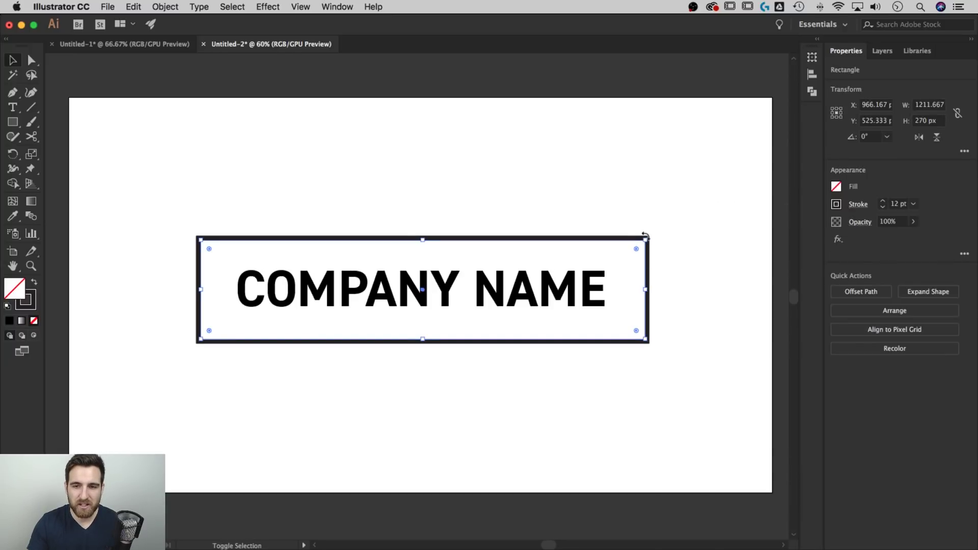
left_click_drag(645, 236, 637, 243)
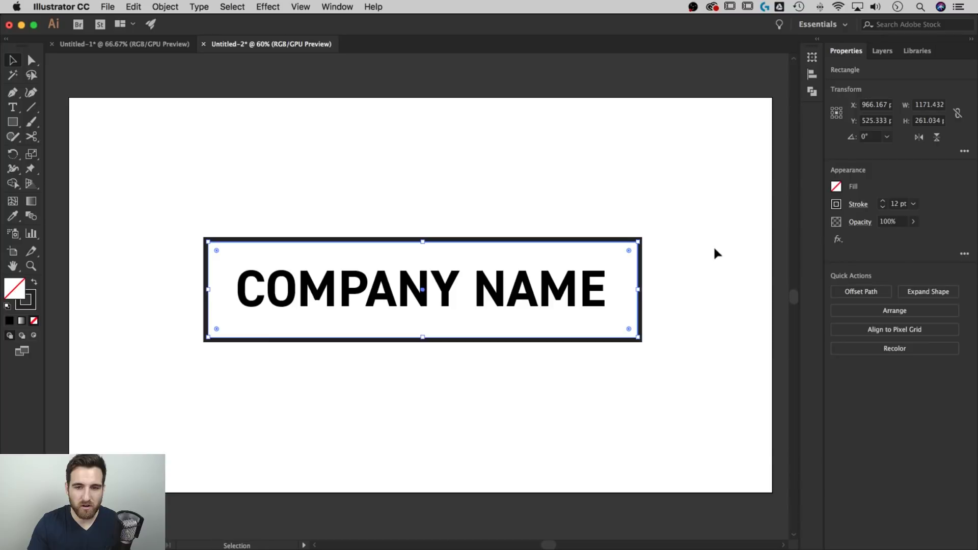
left_click(728, 289)
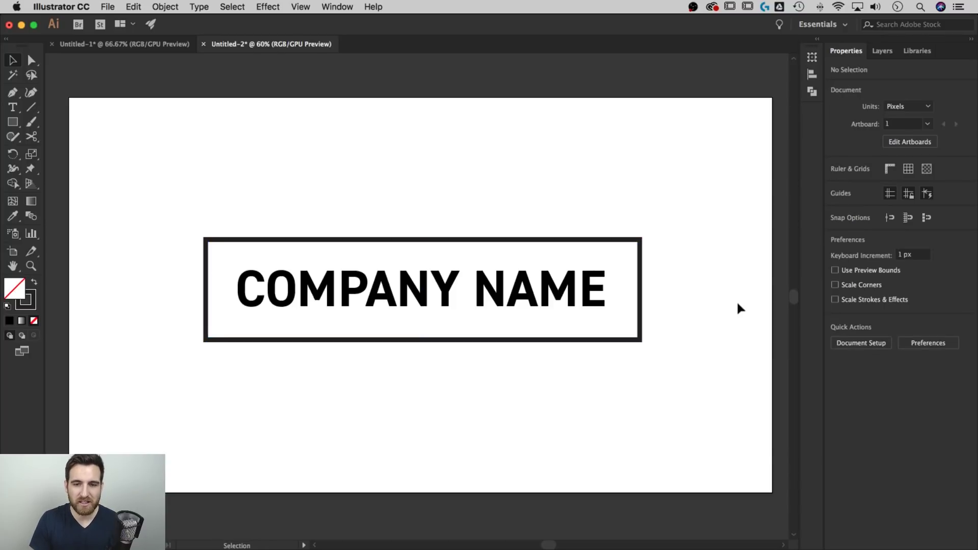
Center the rectangle frame horizontally and vertically on the artboard using Align to Artboard.
left_click(596, 301)
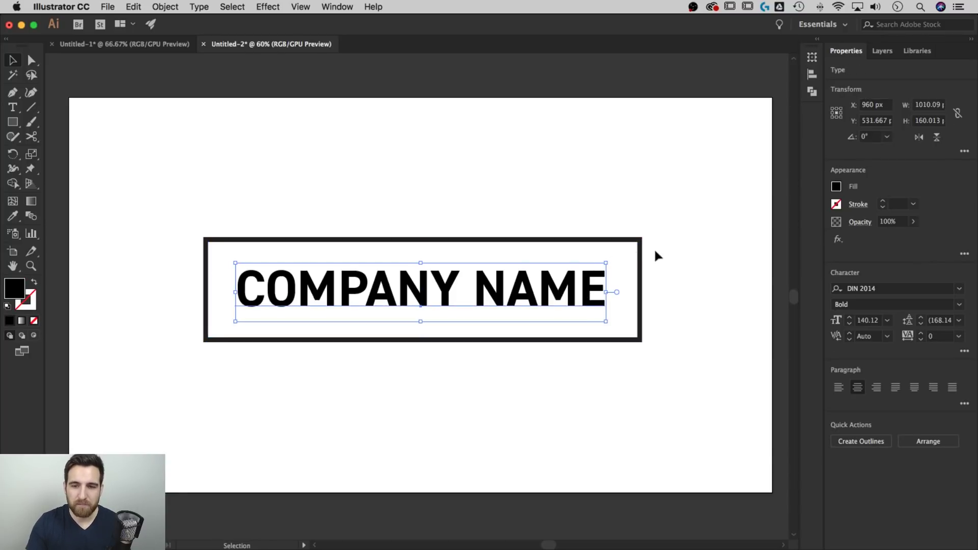
left_click(644, 238)
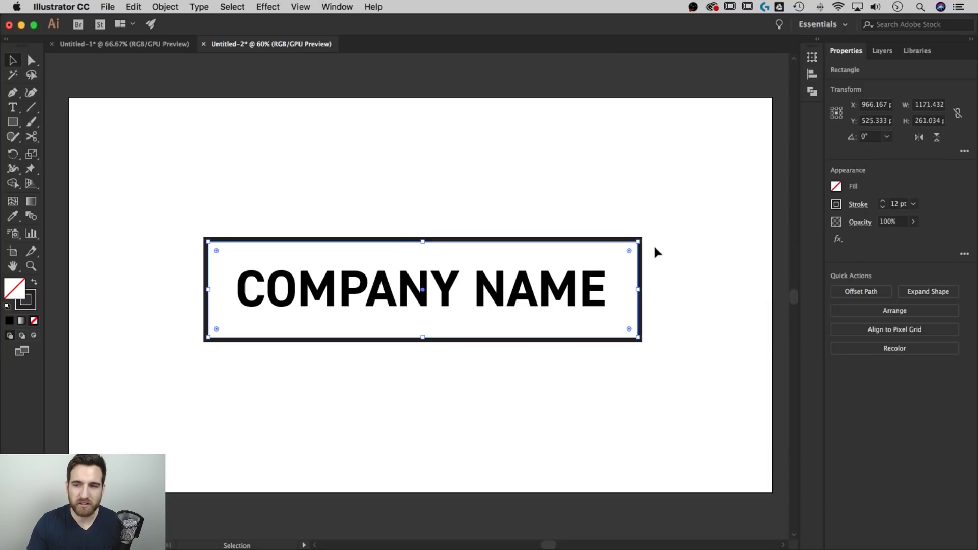
left_click(810, 75)
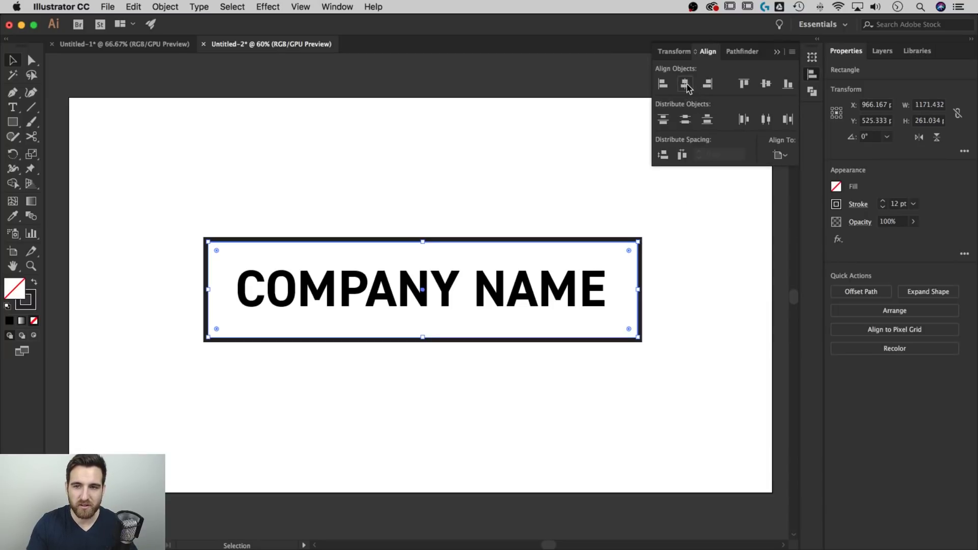
left_click(686, 85)
left_click(768, 86)
left_click(780, 155)
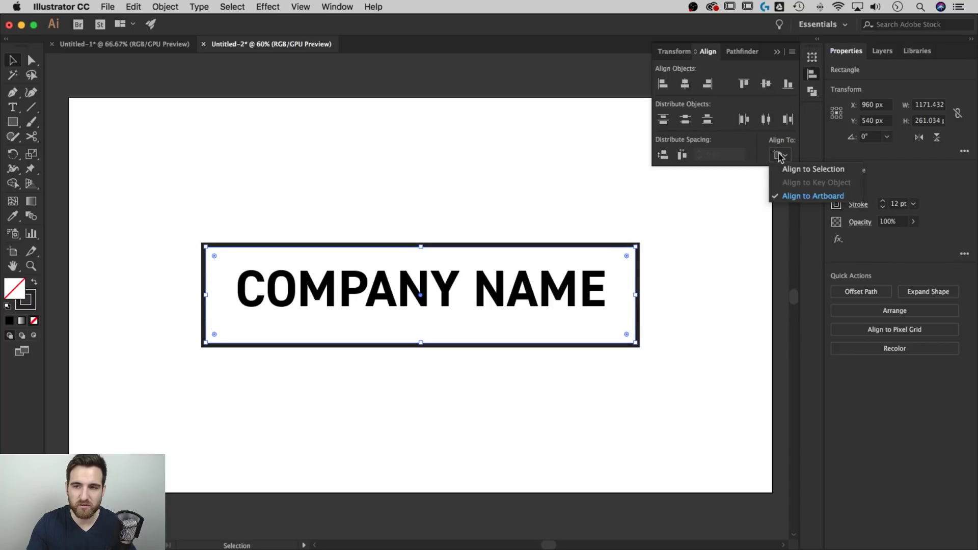
left_click(779, 155)
left_click(778, 51)
left_click(715, 237)
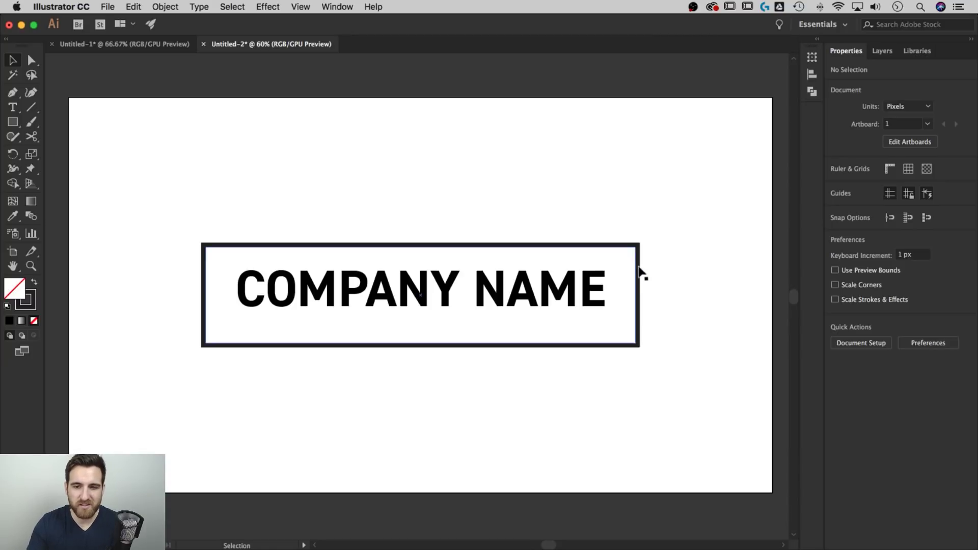
Move the COMPANY NAME text slightly down so it sits vertically centered inside the frame.
left_click(592, 293)
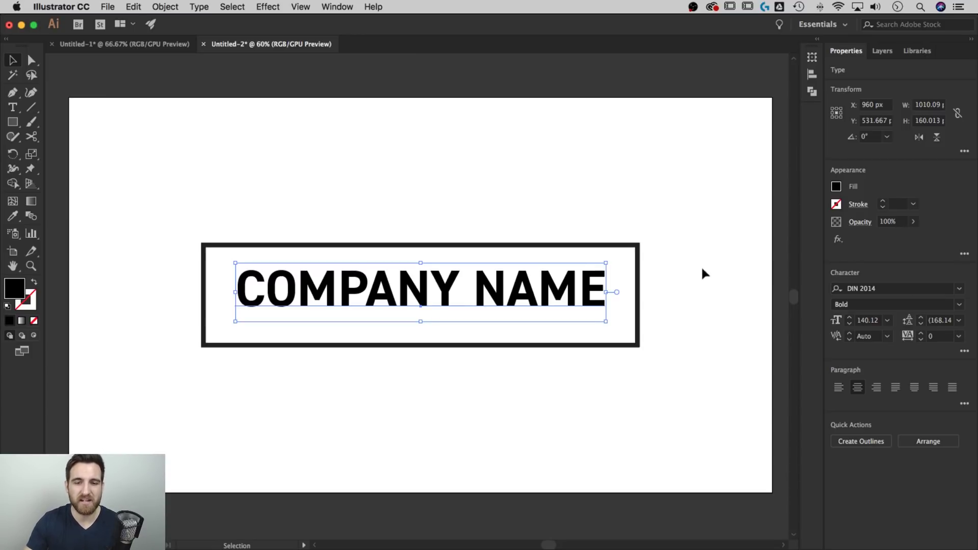
left_click_drag(573, 285, 572, 289)
left_click(747, 287)
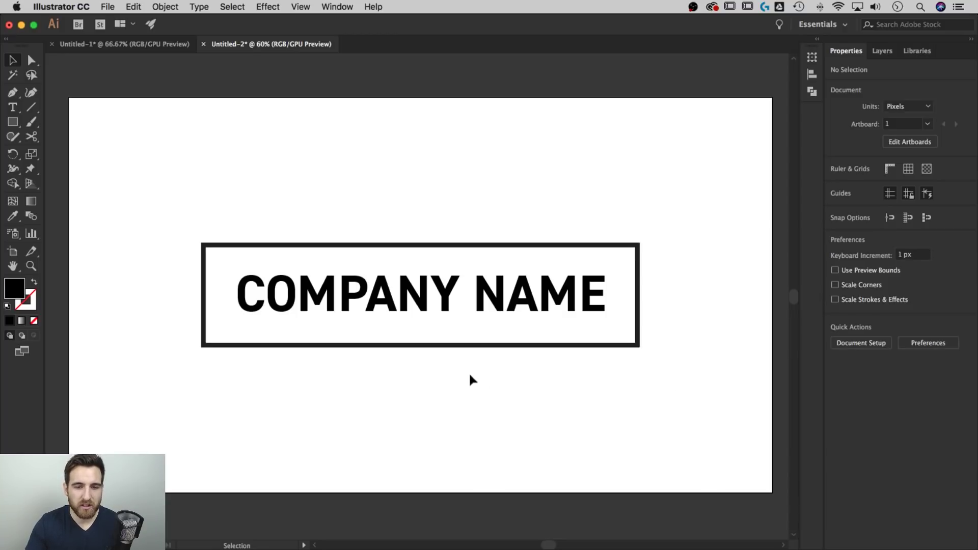
left_click_drag(435, 358, 408, 374)
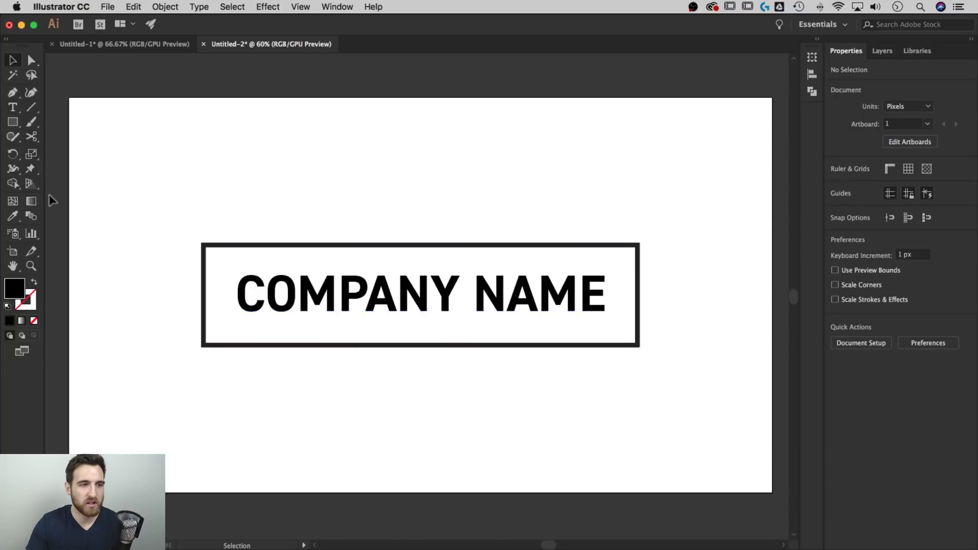
Set the fill for a new rectangle to the white swatch.
left_click(12, 122)
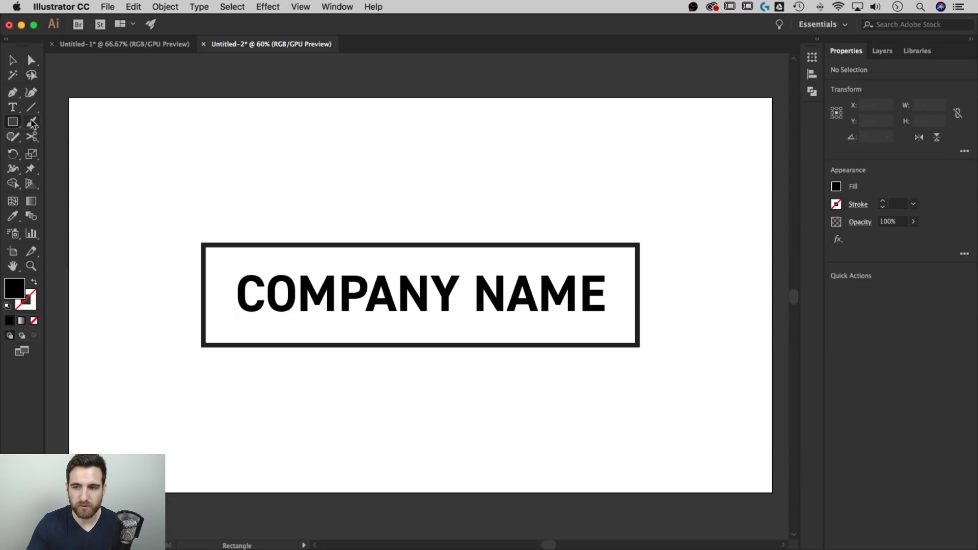
left_click(838, 187)
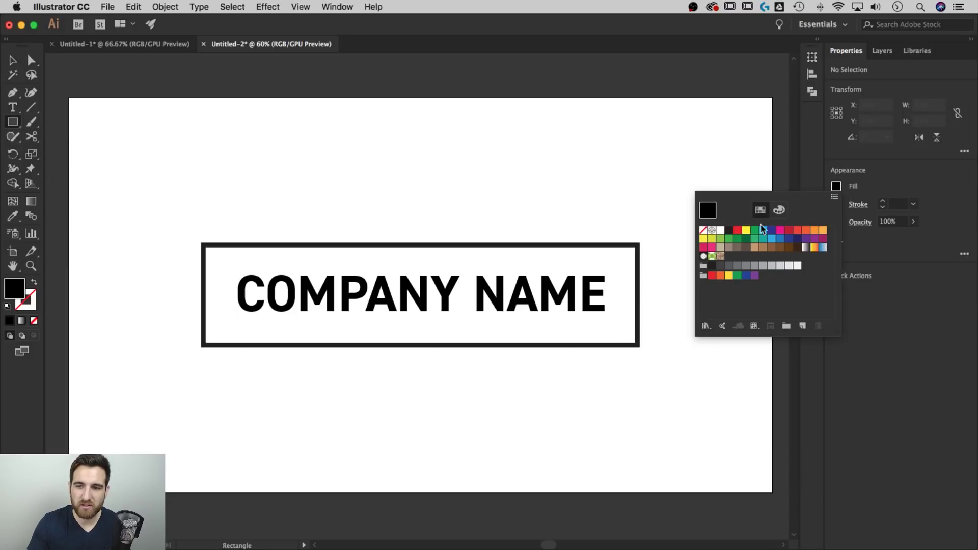
left_click(720, 230)
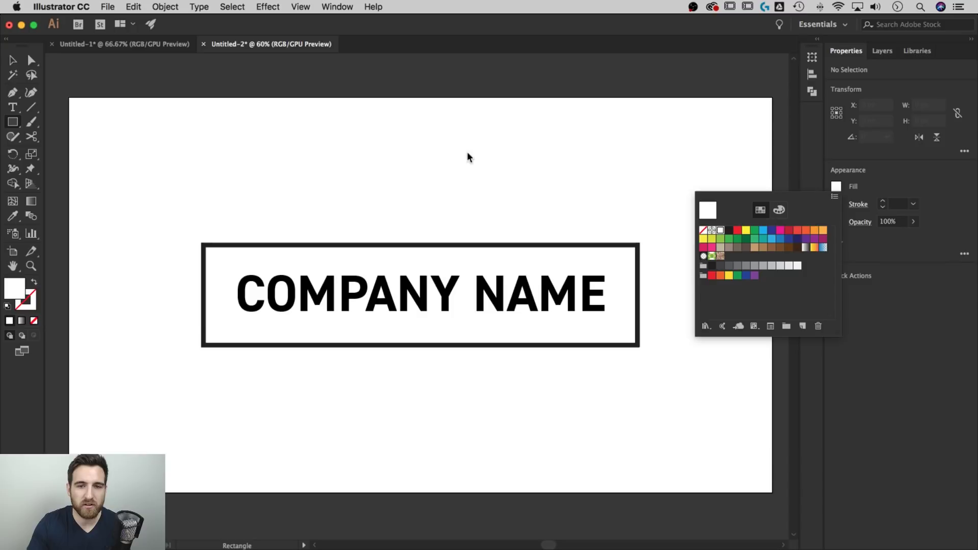
left_click(496, 153)
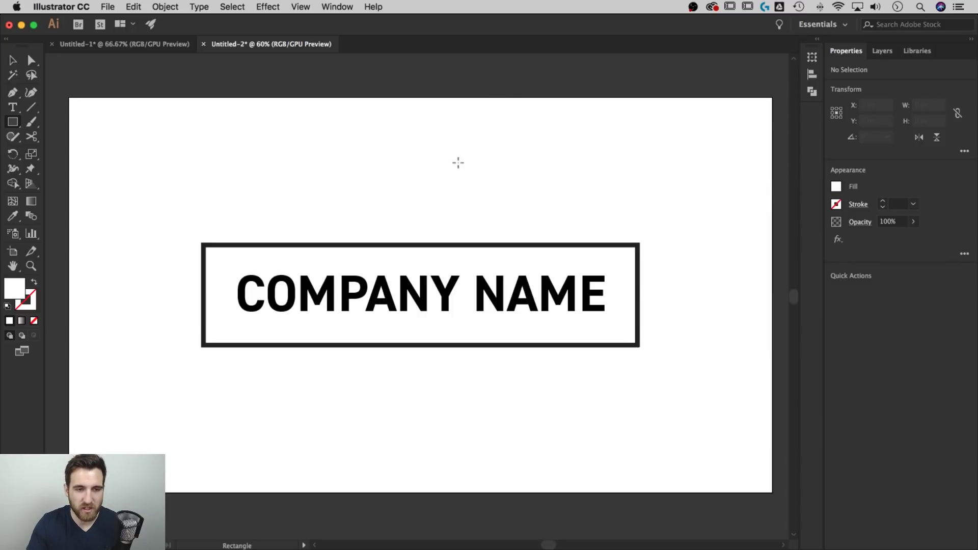
Sample the fill color with the Eyedropper from the dark area outside the artboard and from the white artboard.
key("i")
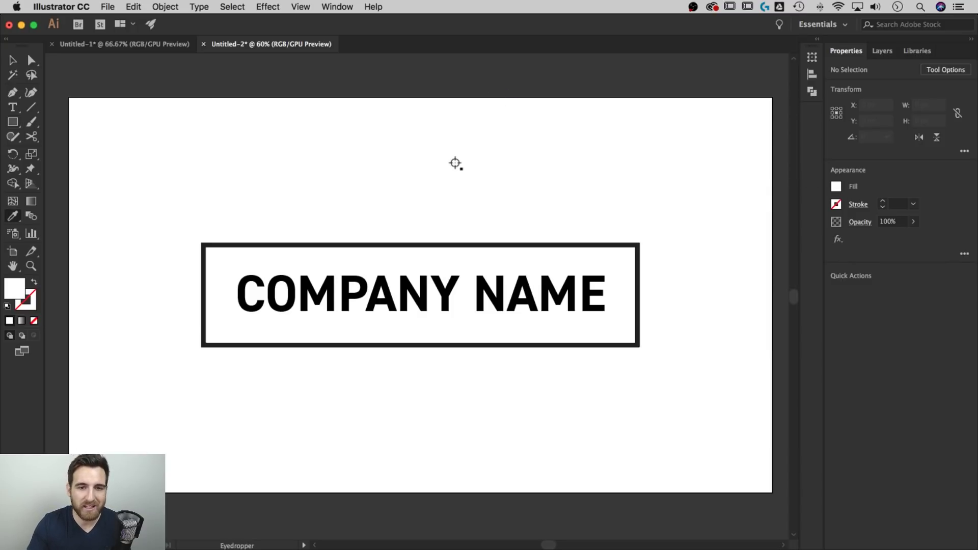
left_click(459, 80)
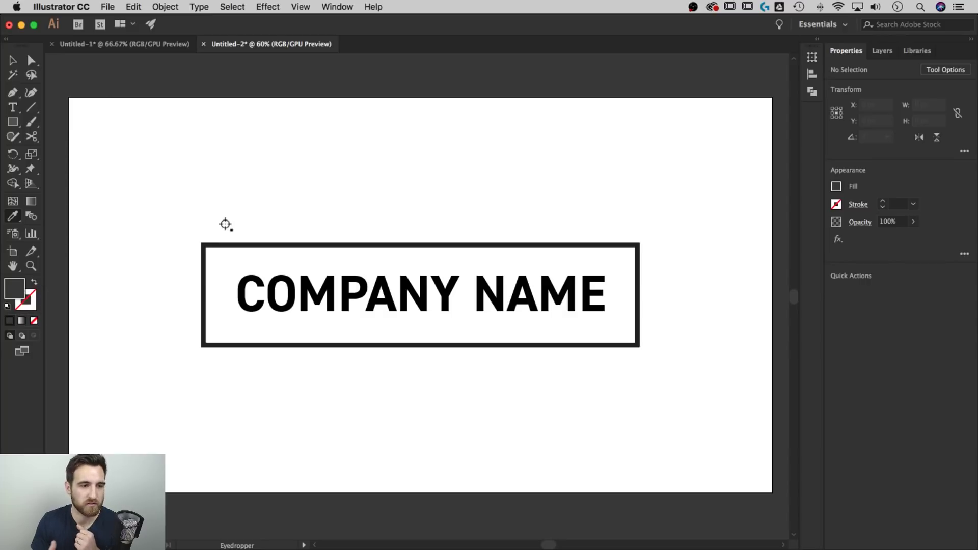
left_click(367, 186)
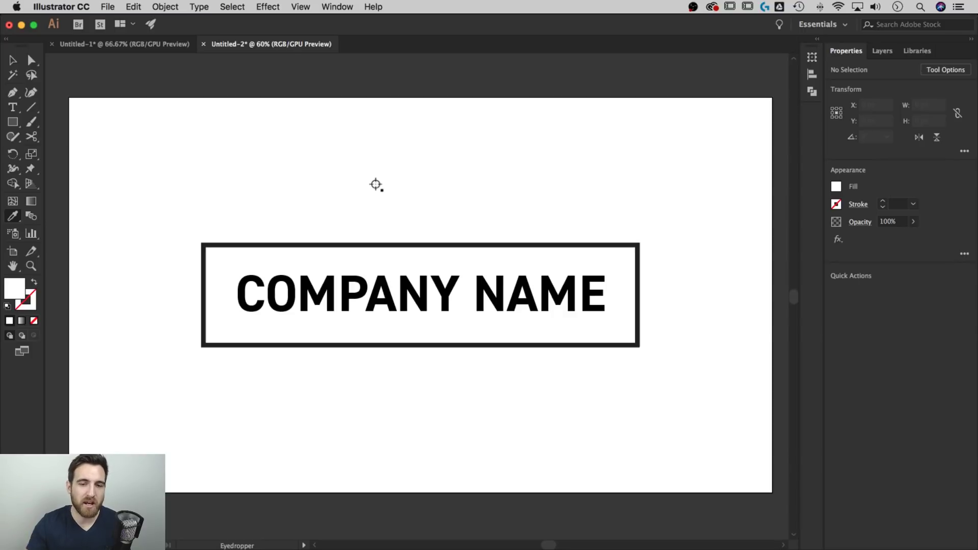
Draw a white rectangle about 443 by 92 px below the frame and bring it to the front.
left_click(13, 122)
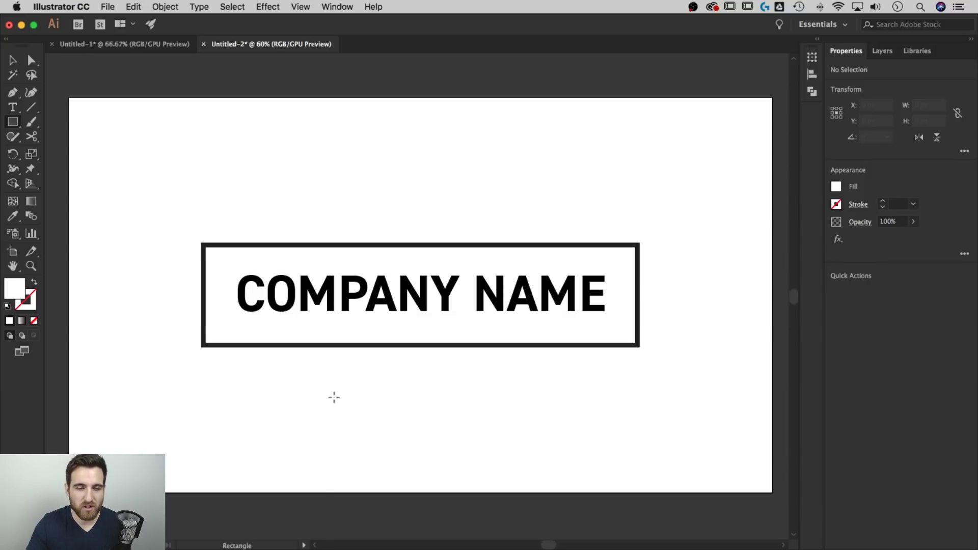
left_click_drag(334, 397, 497, 363)
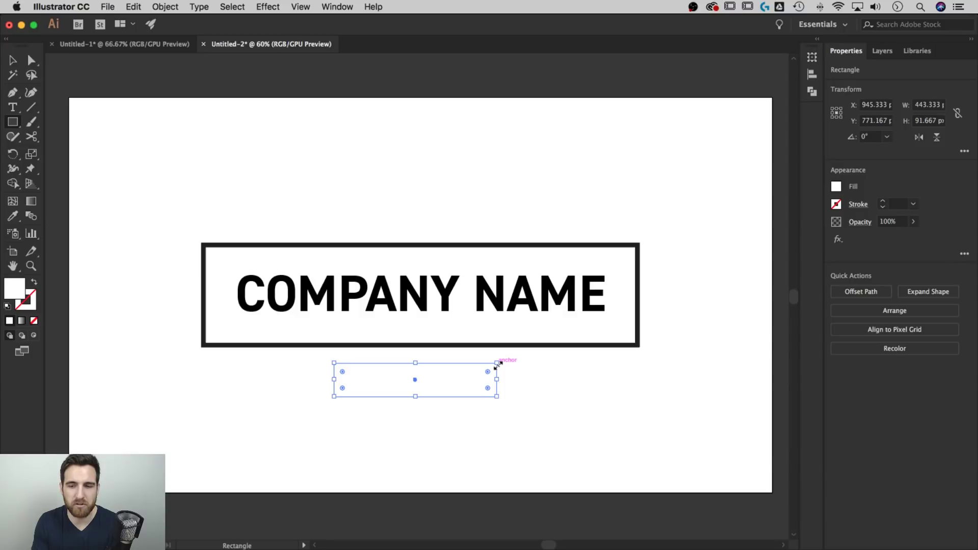
left_click(13, 61)
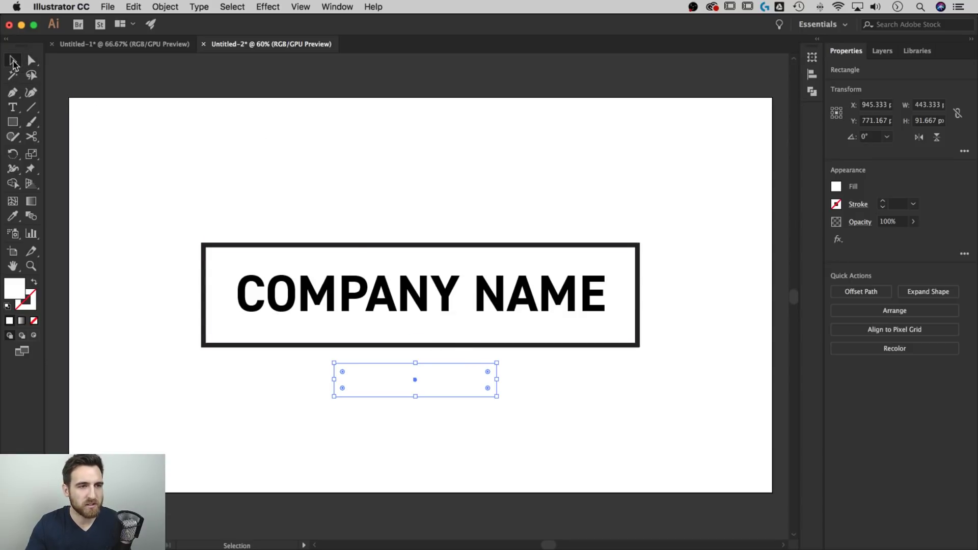
right_click(457, 377)
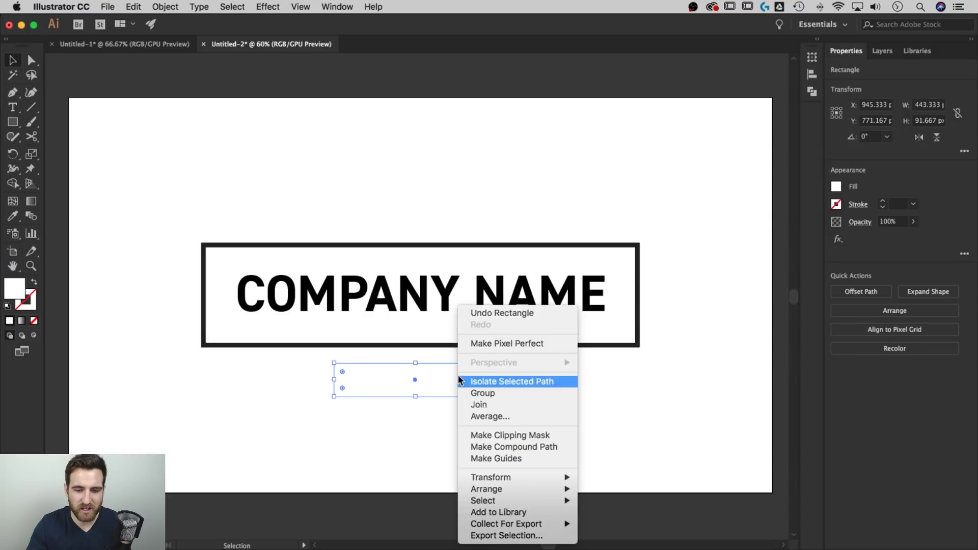
mouse_move(514, 489)
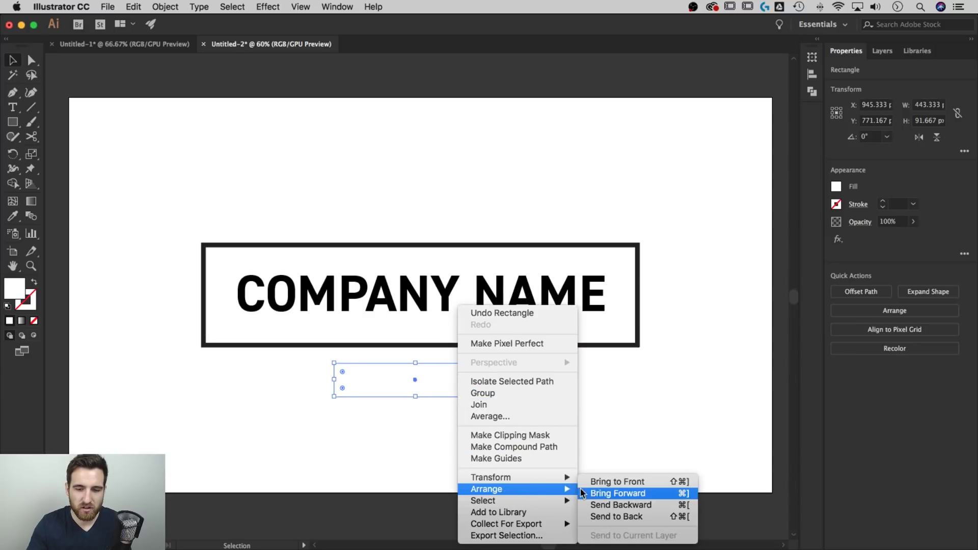
left_click(637, 484)
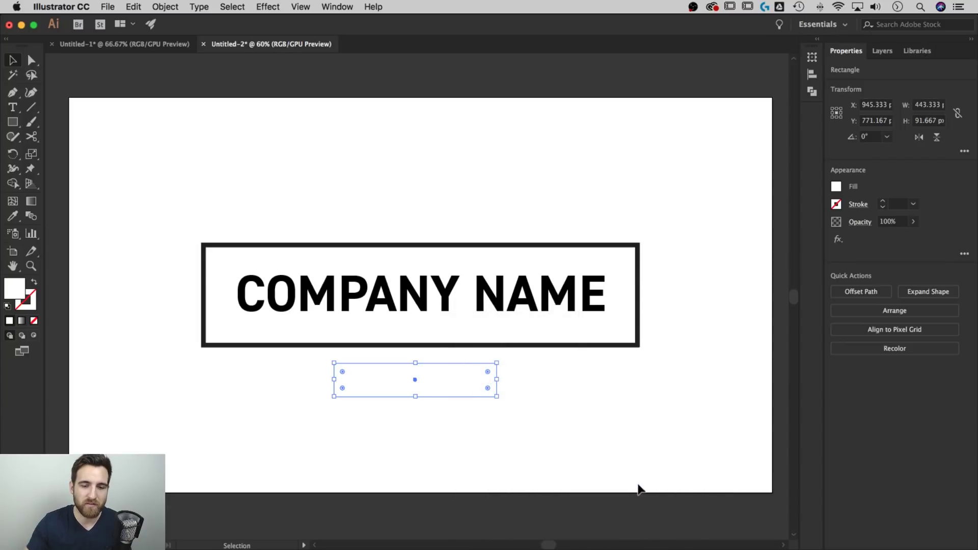
Move the white rectangle over the middle of the frame's bottom edge and center it horizontally on the artboard.
left_click_drag(446, 379, 450, 350)
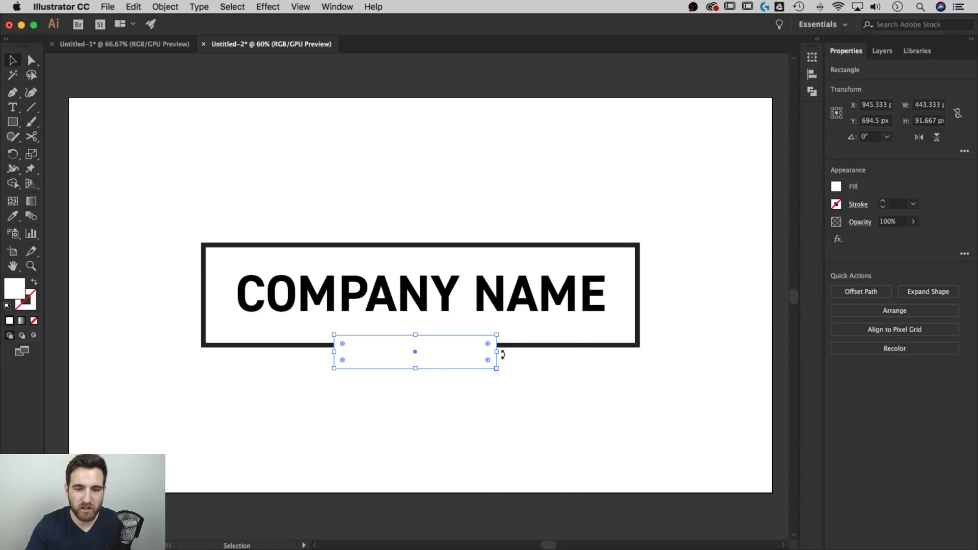
left_click(523, 347)
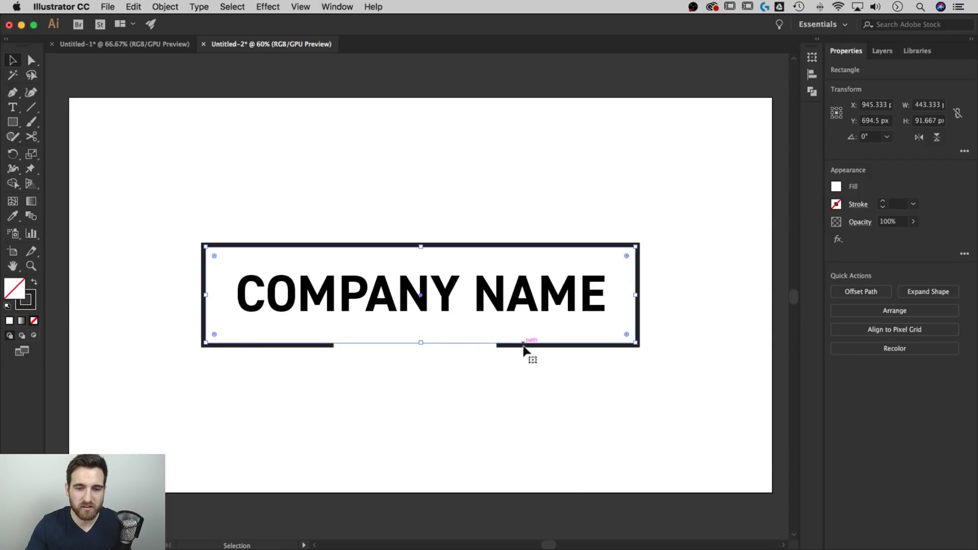
left_click(538, 365)
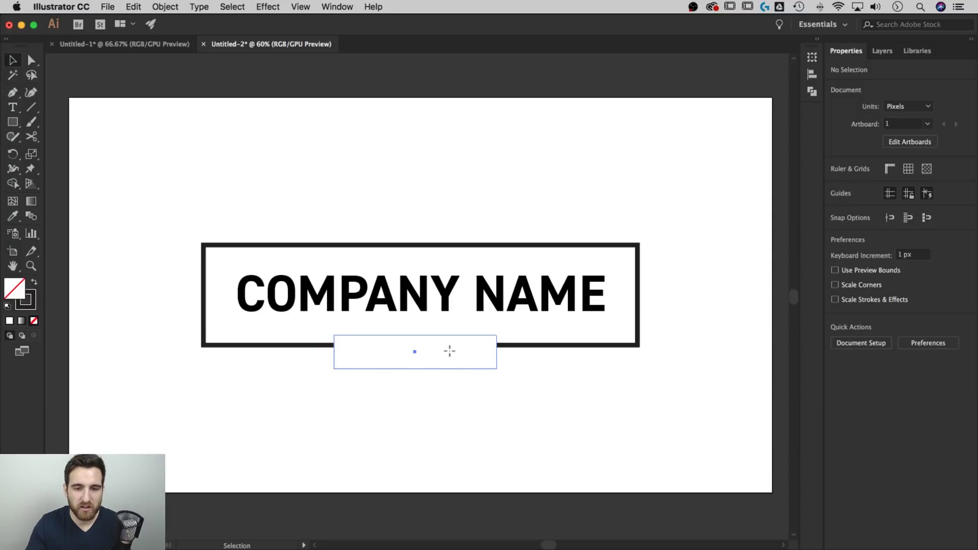
left_click(449, 350)
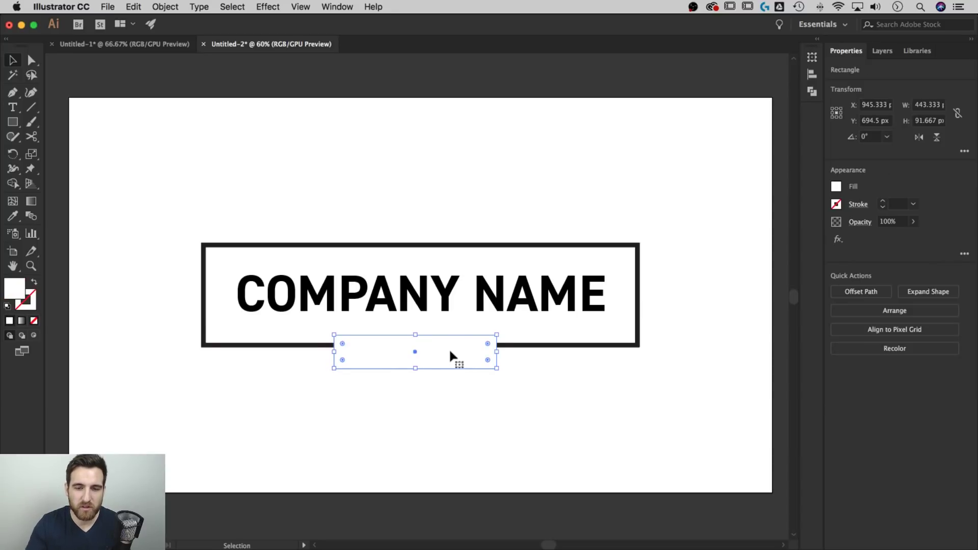
left_click(811, 74)
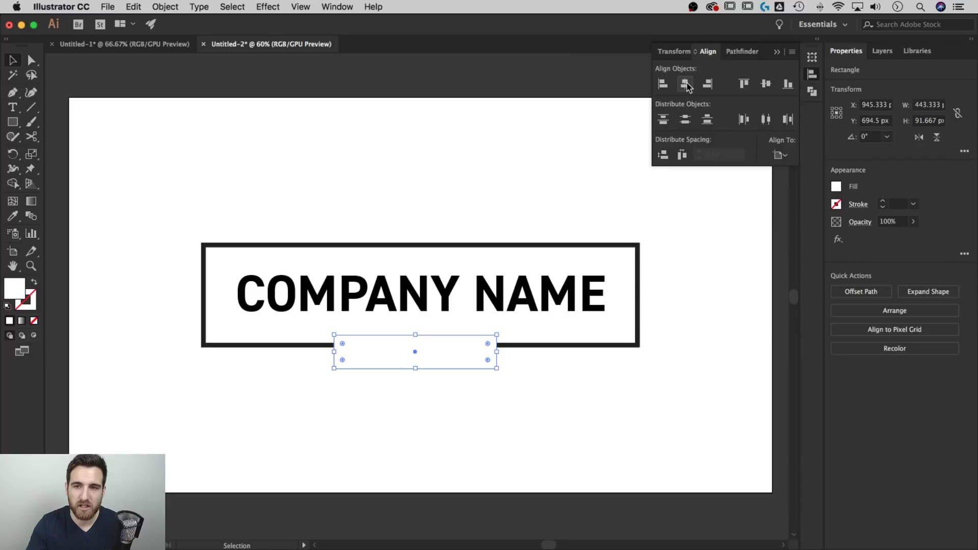
left_click(685, 84)
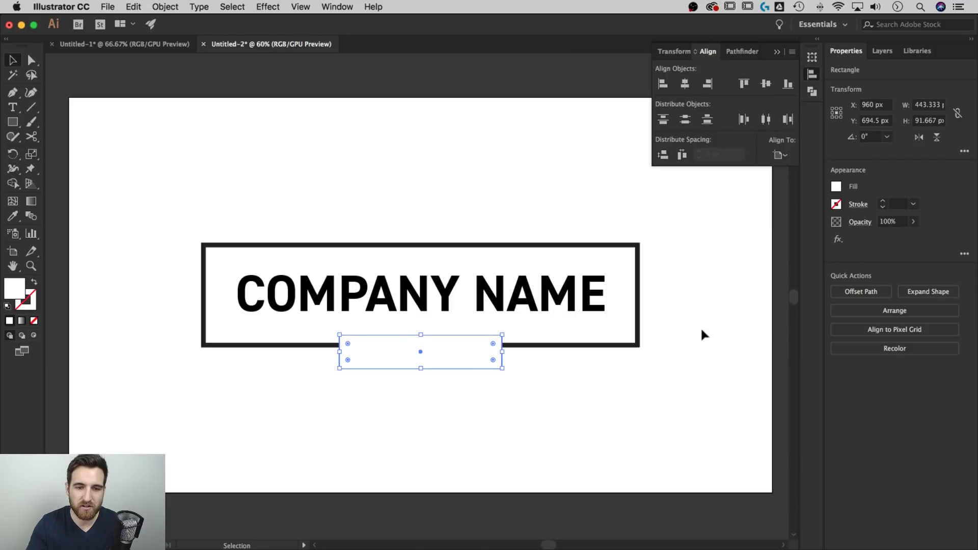
left_click(629, 391)
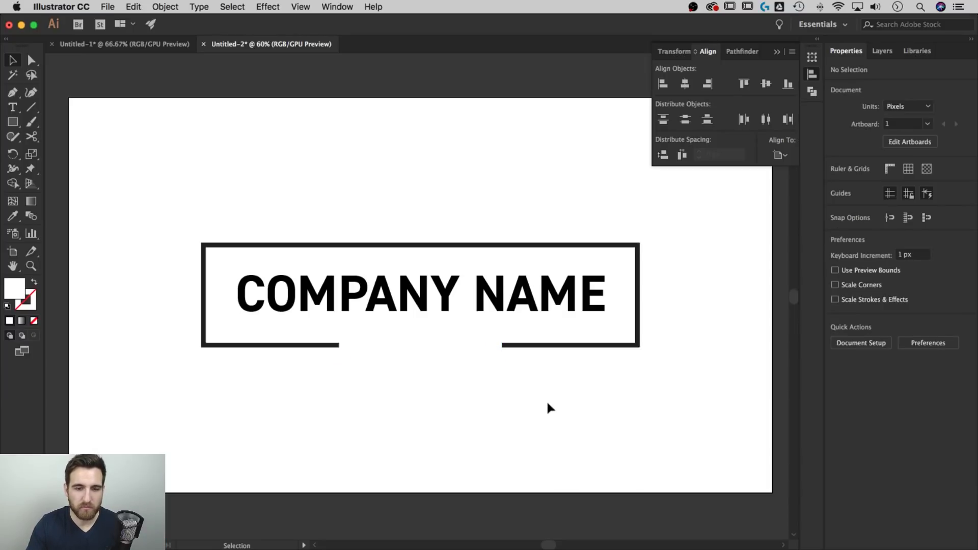
Shift the white rectangle 100 px left and recenter it horizontally on the frame, using the frame as the key object.
left_click(555, 346)
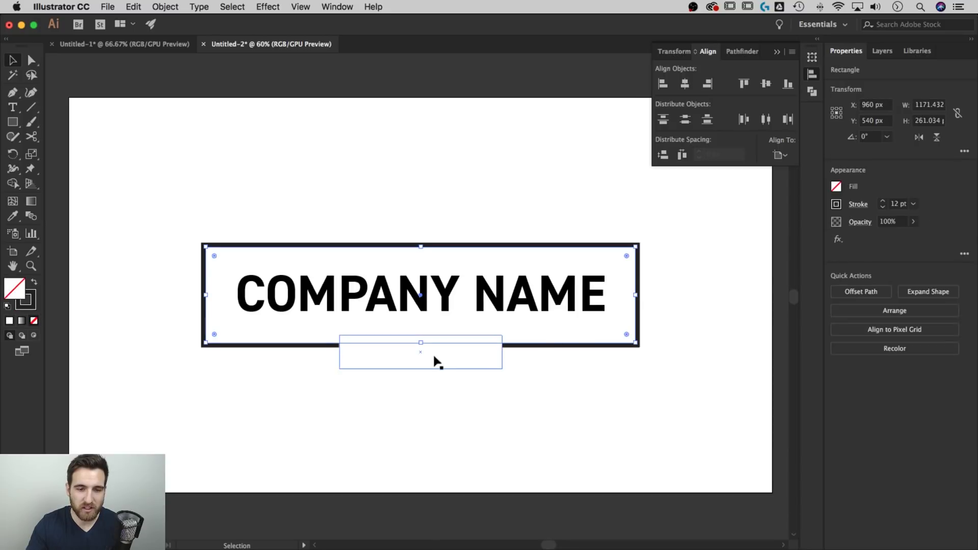
left_click_drag(437, 361, 400, 362)
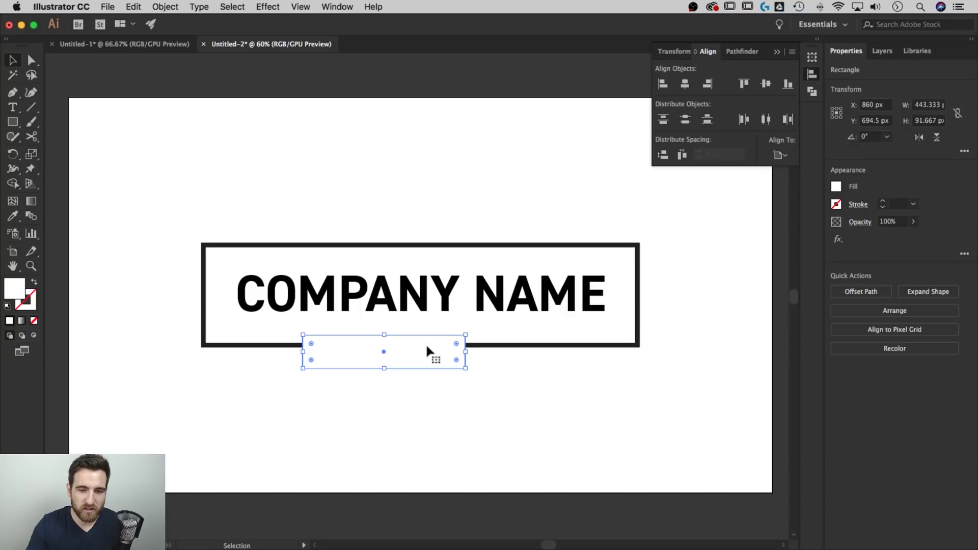
left_click(498, 345, "shift")
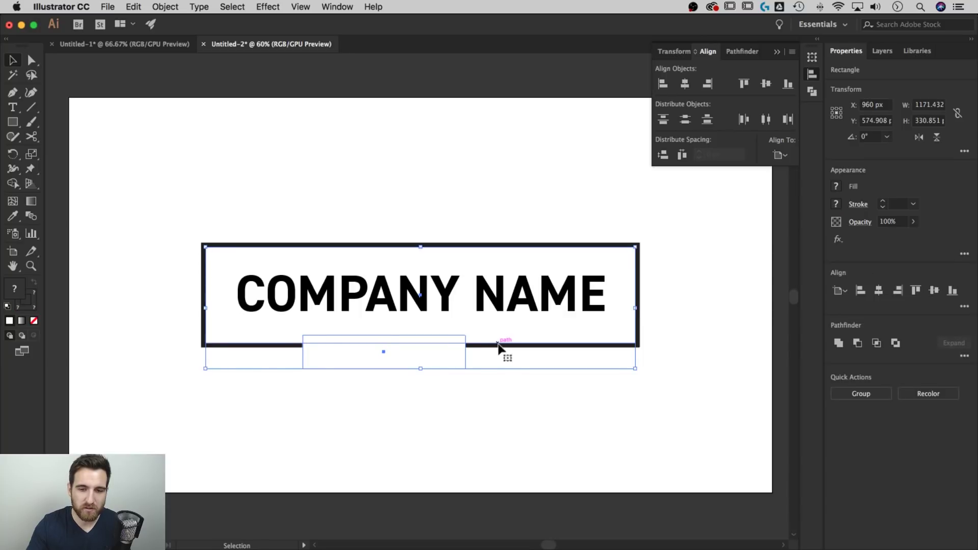
left_click(498, 345)
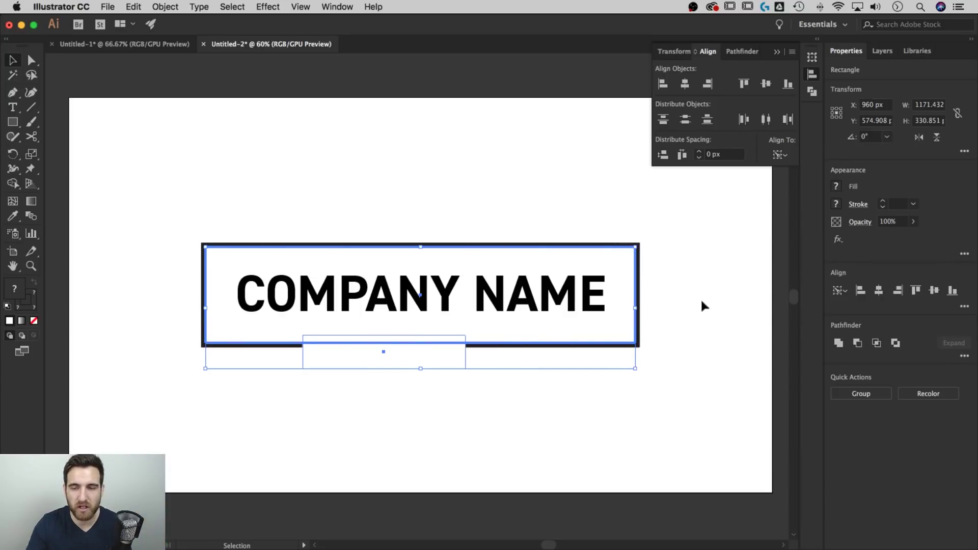
left_click(684, 83)
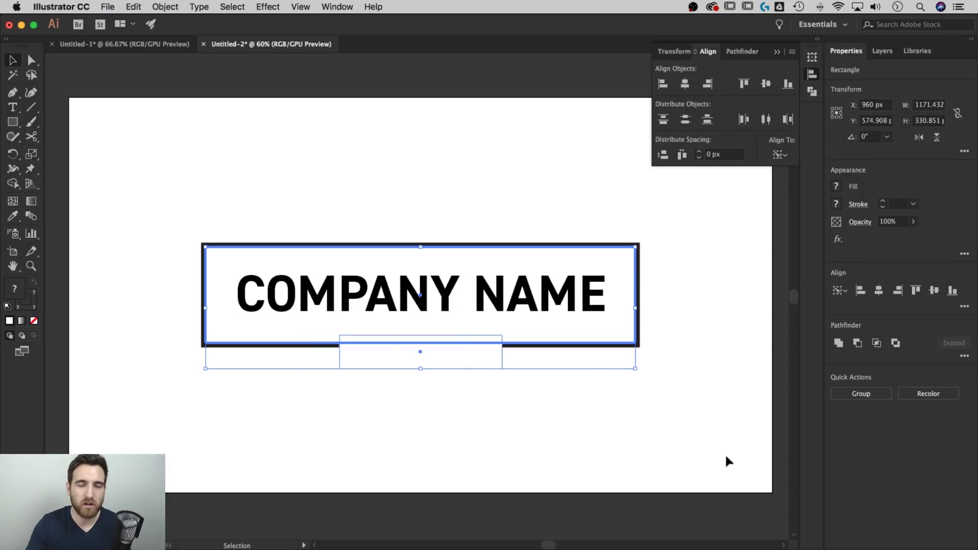
left_click(724, 395)
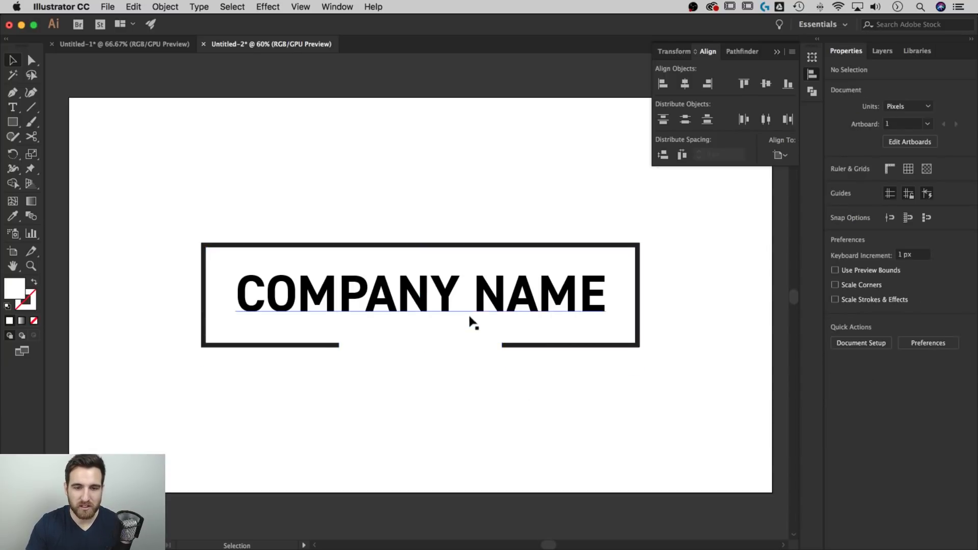
Duplicate the COMPANY NAME text straight down below the frame and change the copy to read EST. 1984.
left_click(499, 298)
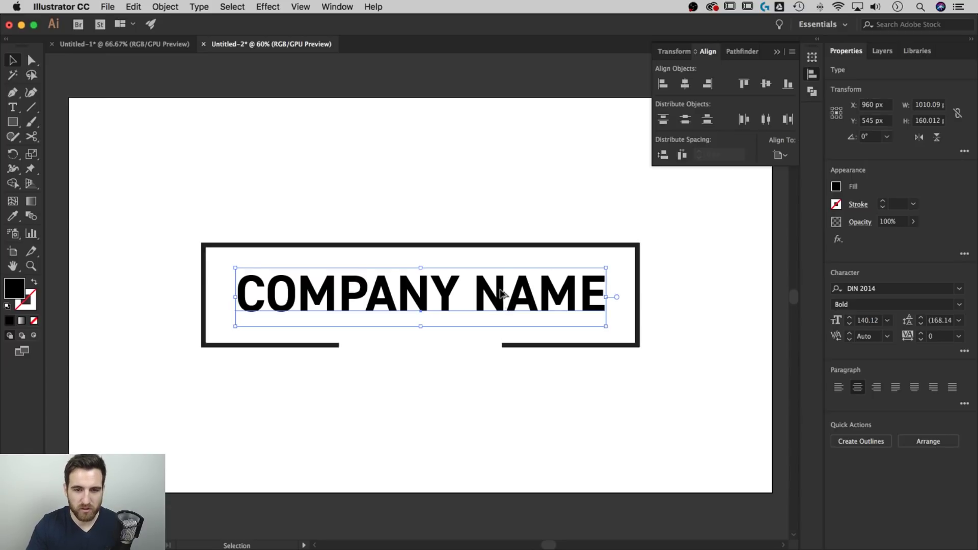
left_click_drag(499, 287, 500, 410)
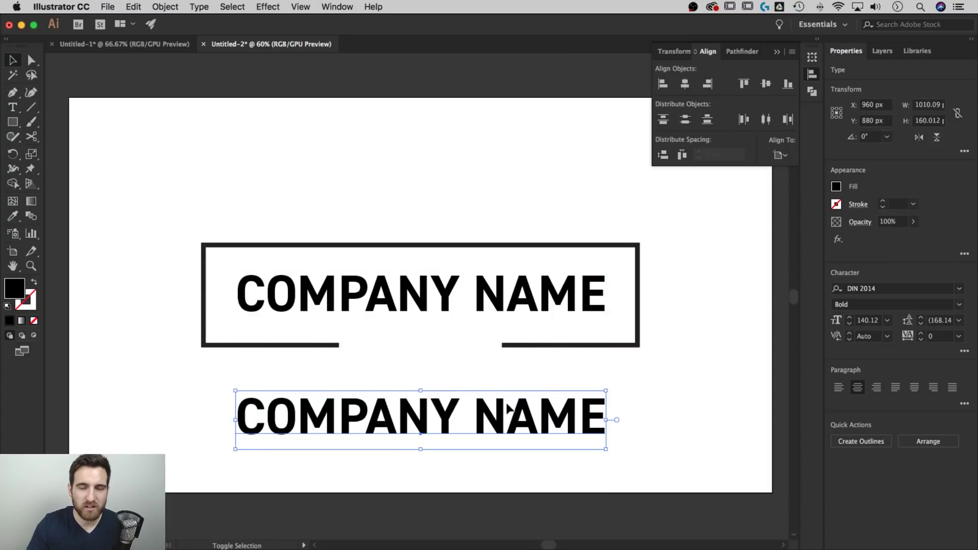
double_click(474, 421)
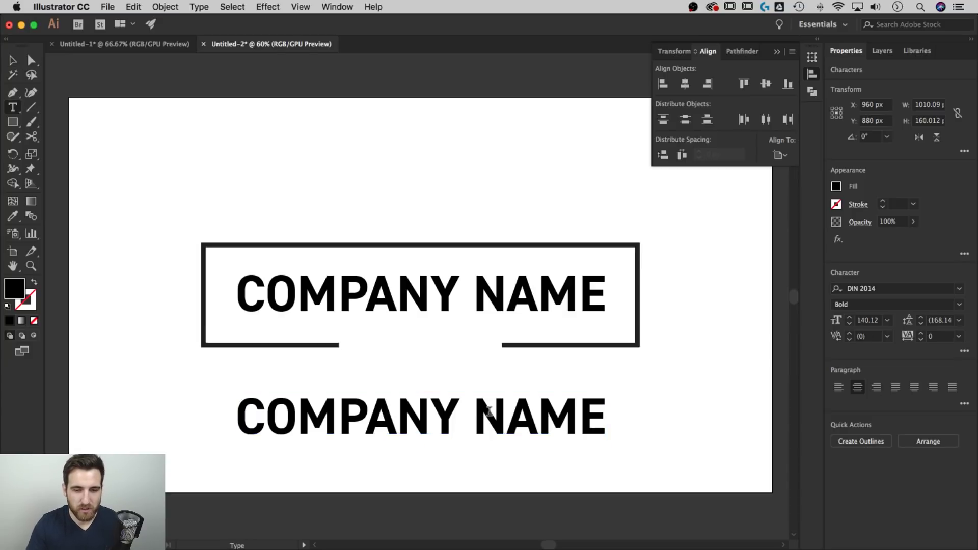
key("Escape")
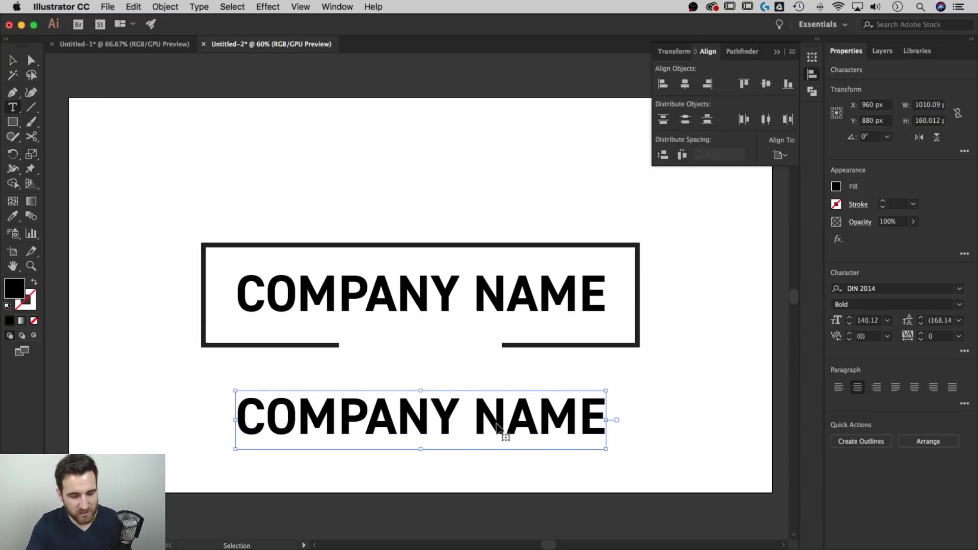
triple_click(496, 424)
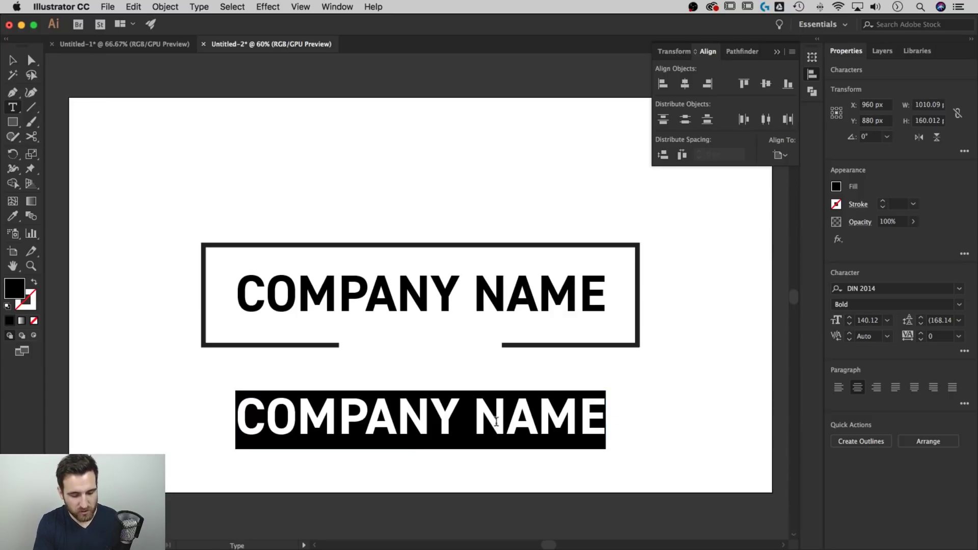
type("EST. ")
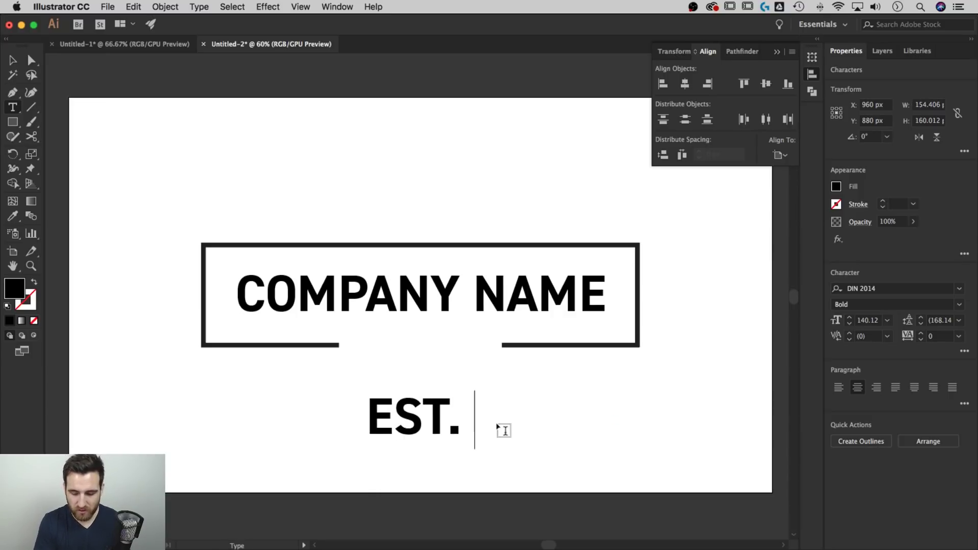
type("1984")
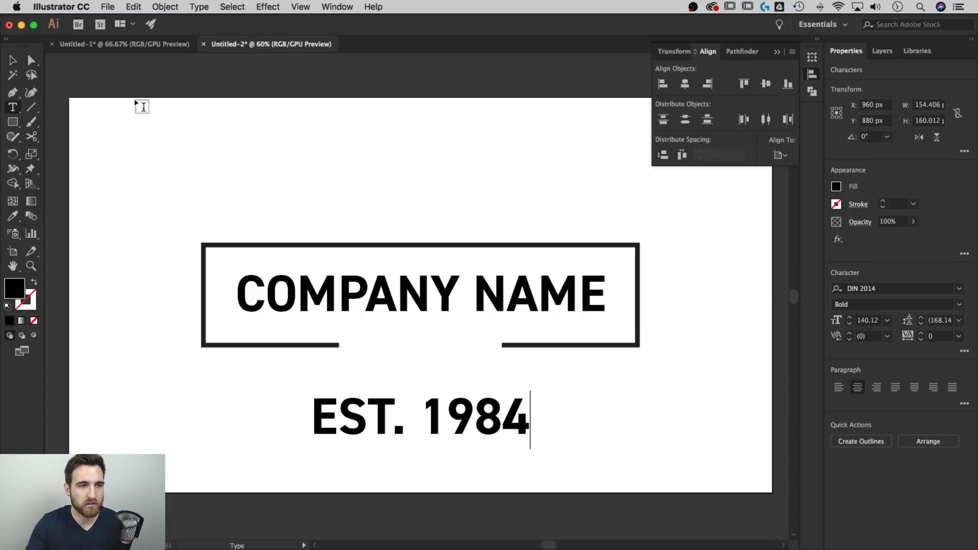
Scale the EST. 1984 text down proportionally to about 284 px wide and move it into the gap in the frame's bottom edge.
left_click(12, 60)
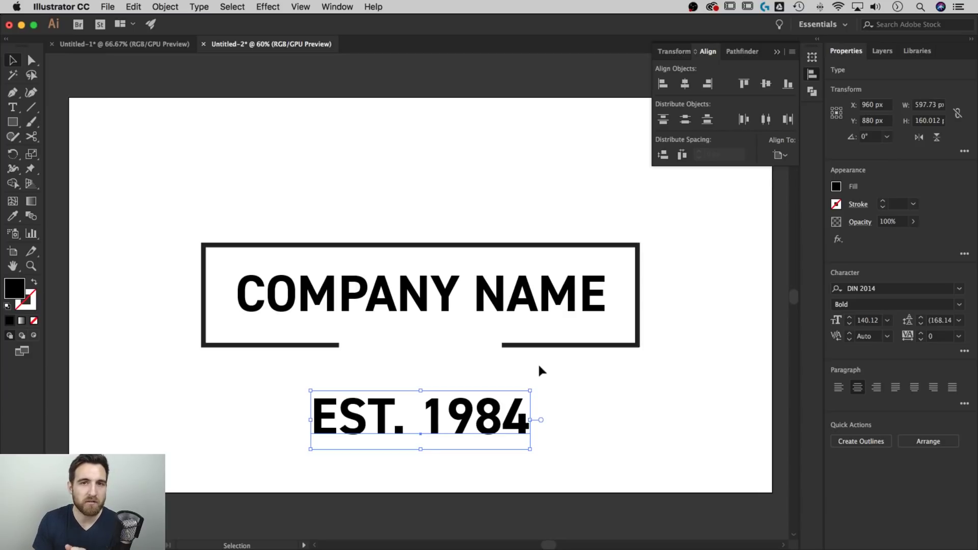
left_click_drag(529, 390, 472, 406)
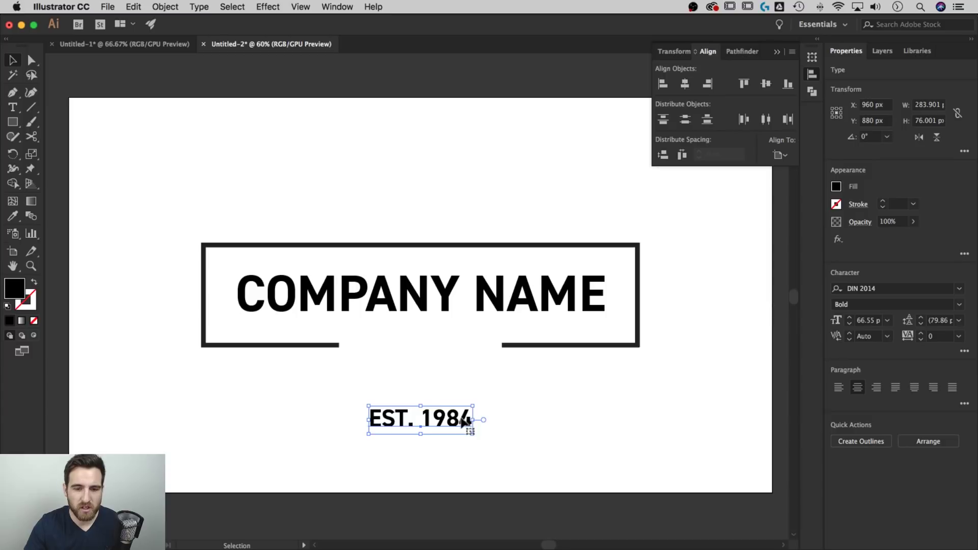
left_click_drag(464, 423, 461, 347)
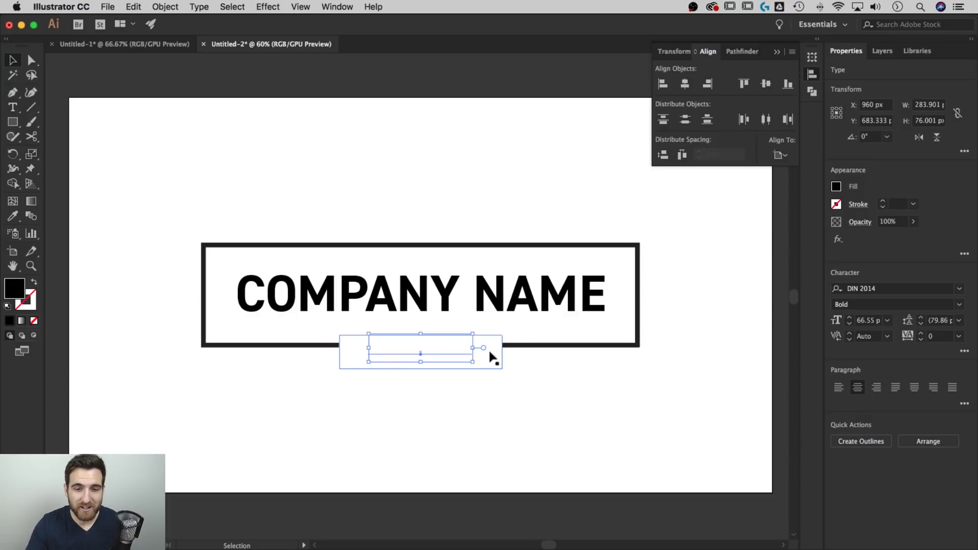
Bring the EST. 1984 text to the front, above the white rectangle.
right_click(462, 336)
mouse_move(527, 489)
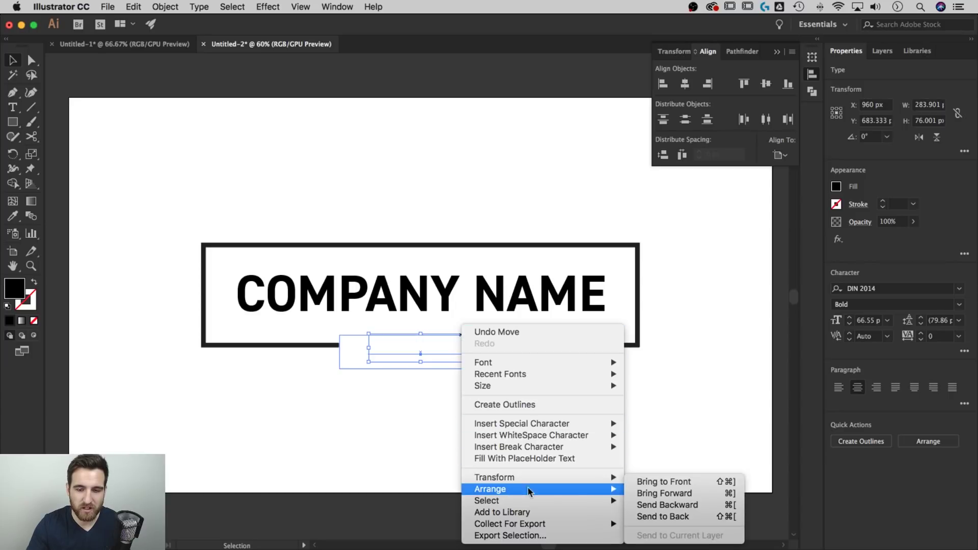
left_click(667, 482)
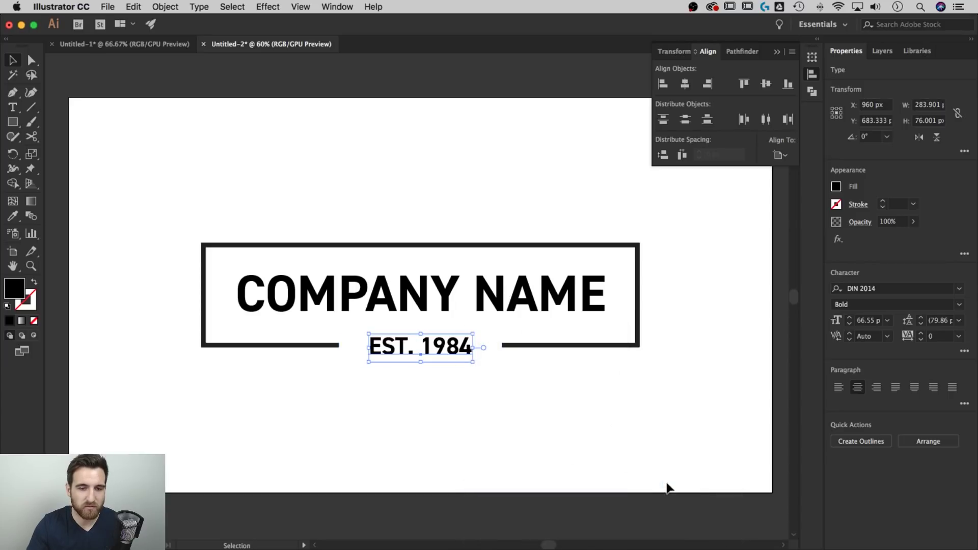
left_click(527, 432)
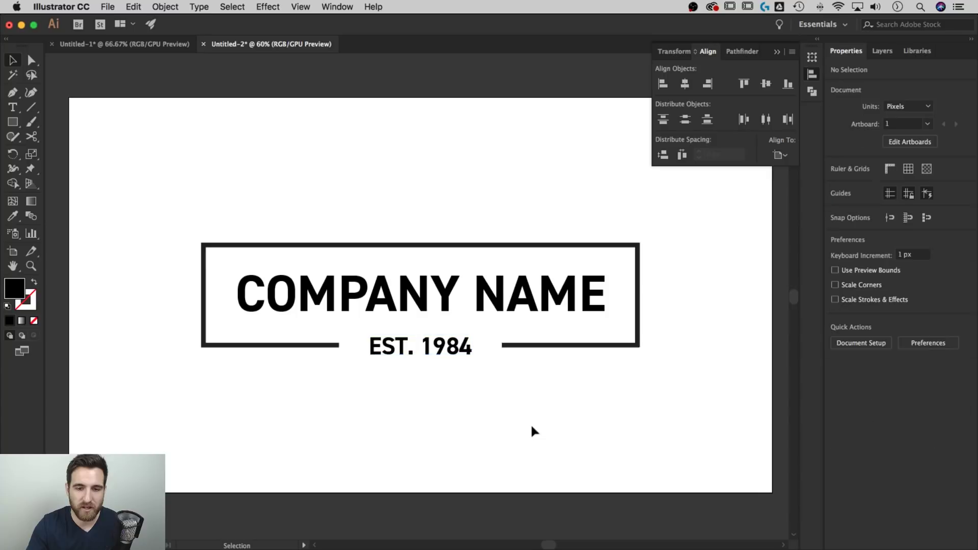
left_click(457, 351)
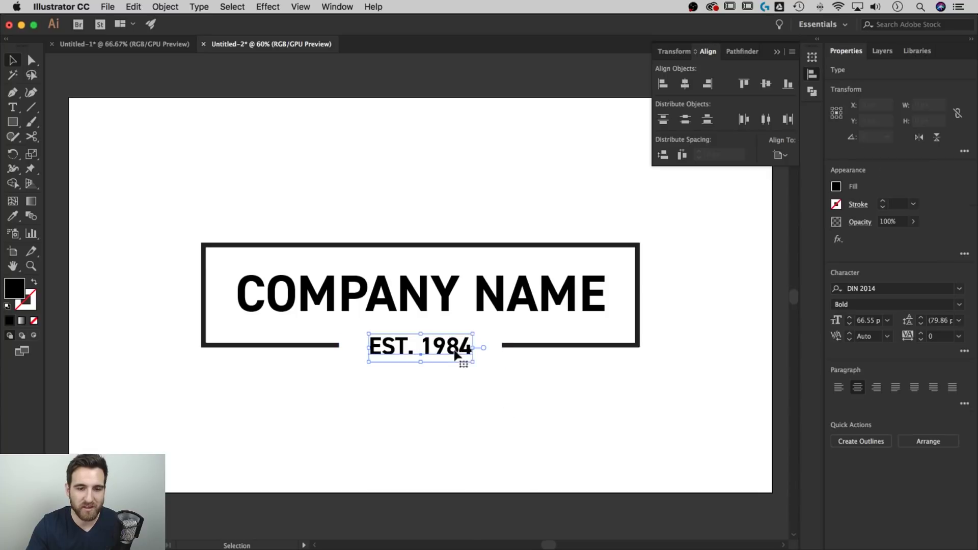
left_click(488, 344)
left_click(525, 346)
left_click(546, 367)
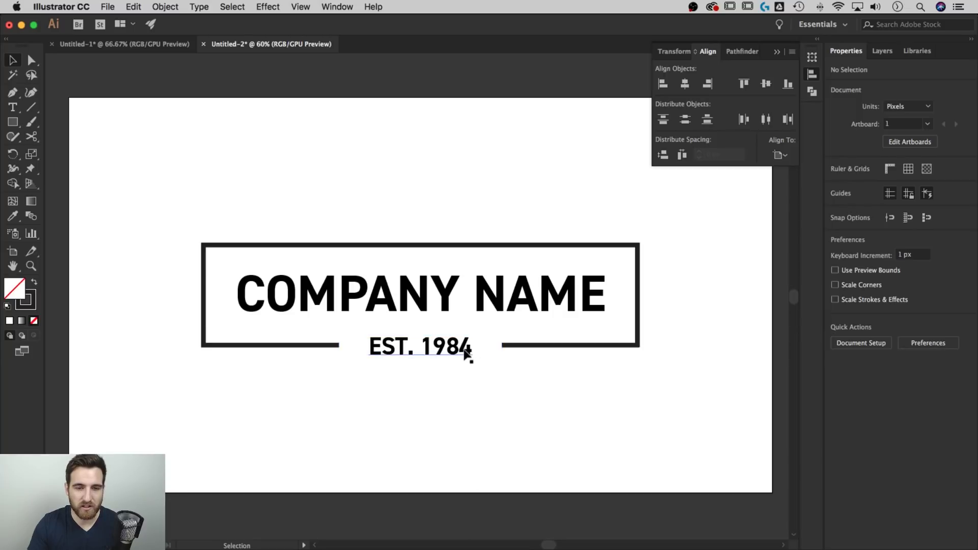
Widen the white rectangle evenly from its center to about 1007 px and replace the EST. 1984 text with MOUNTAIN RESORT.
left_click(488, 357)
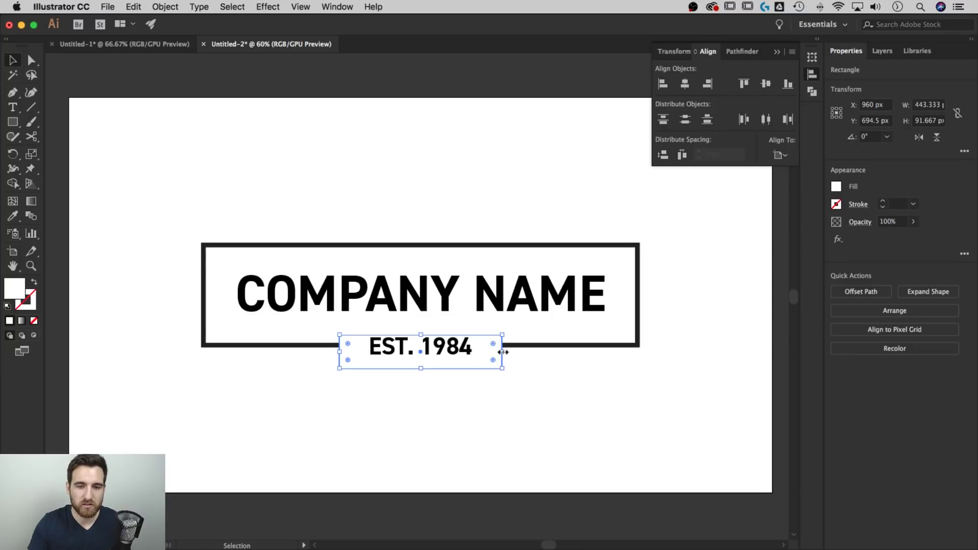
left_click_drag(504, 352, 605, 352)
double_click(456, 346)
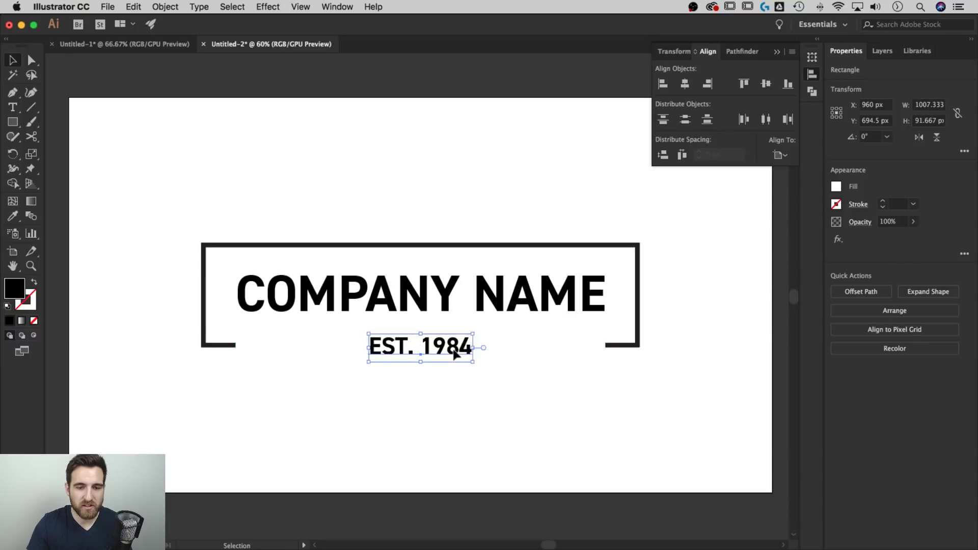
key("super+a")
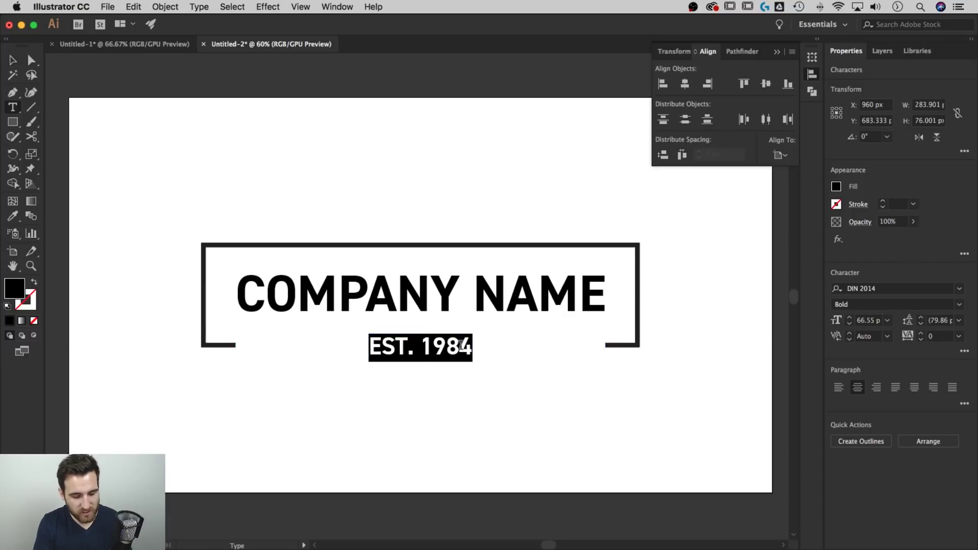
type("MOUNTAIN RES")
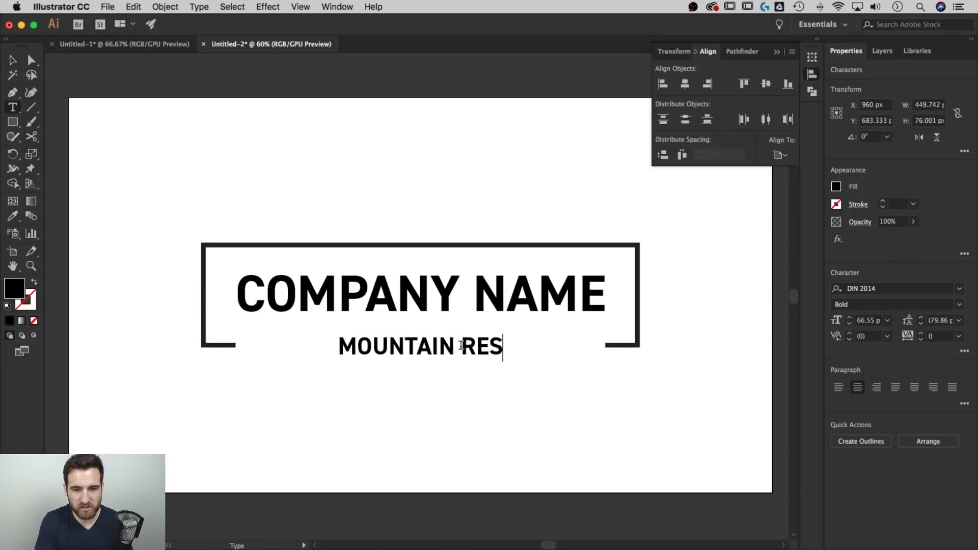
type("ORT")
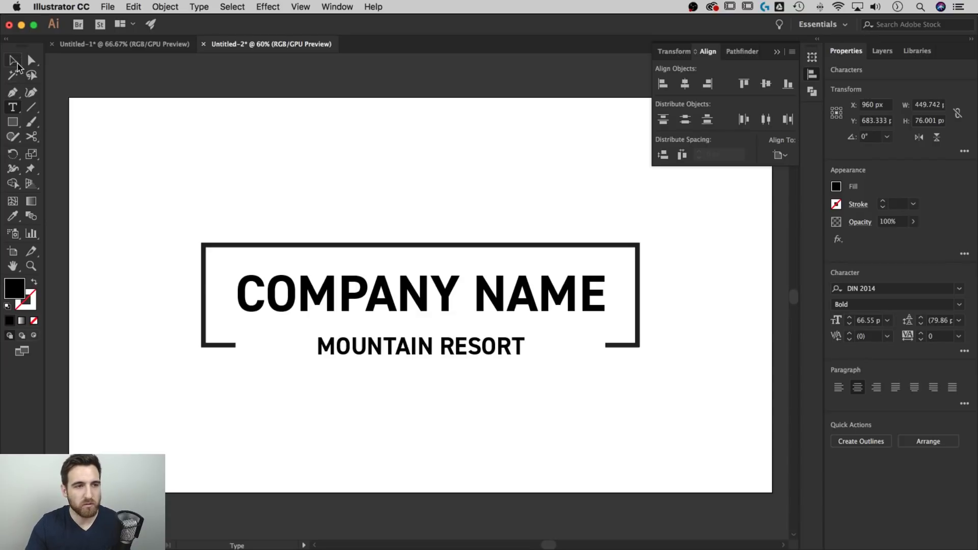
left_click(14, 61)
Narrow the white rectangle evenly from its center to about 675 px wide, leaving small gaps beside MOUNTAIN RESORT.
left_click(586, 356)
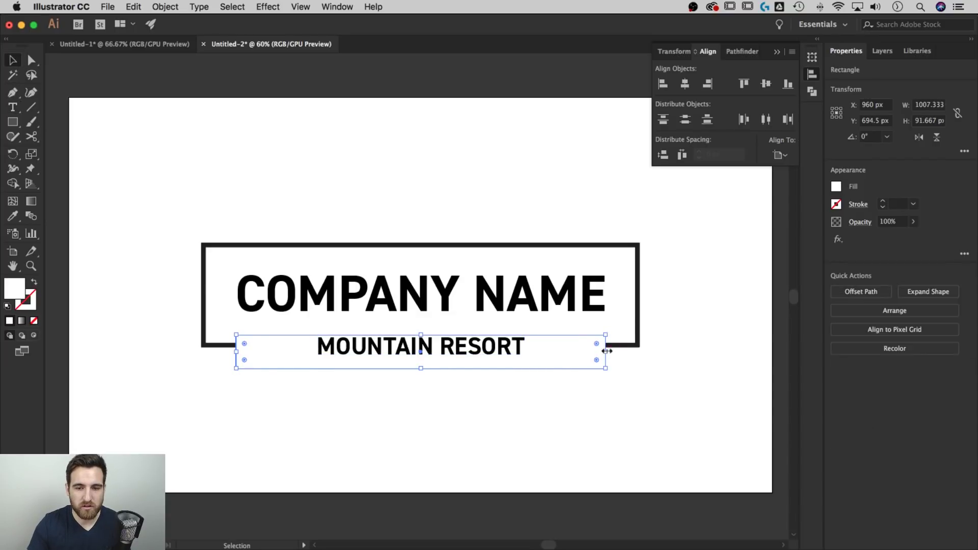
left_click_drag(607, 351, 545, 351)
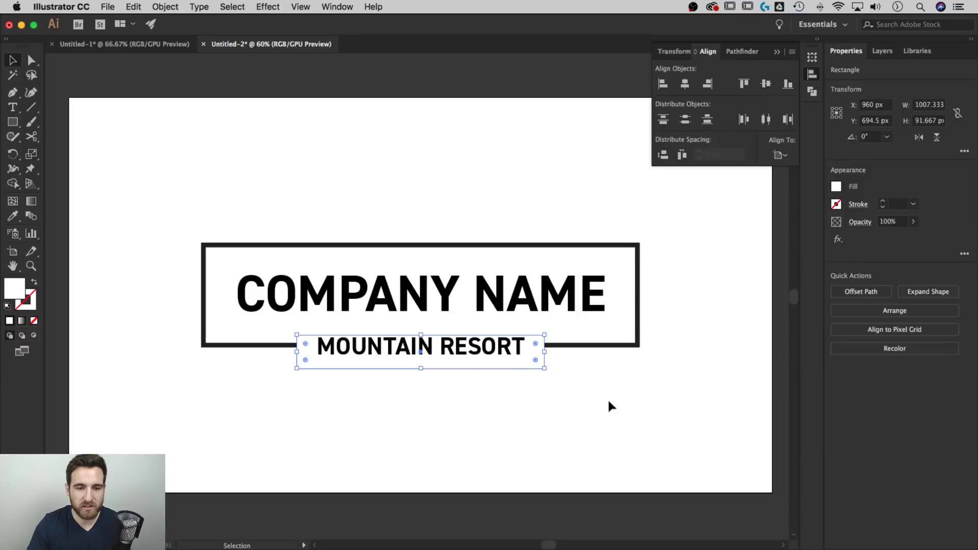
left_click(629, 421)
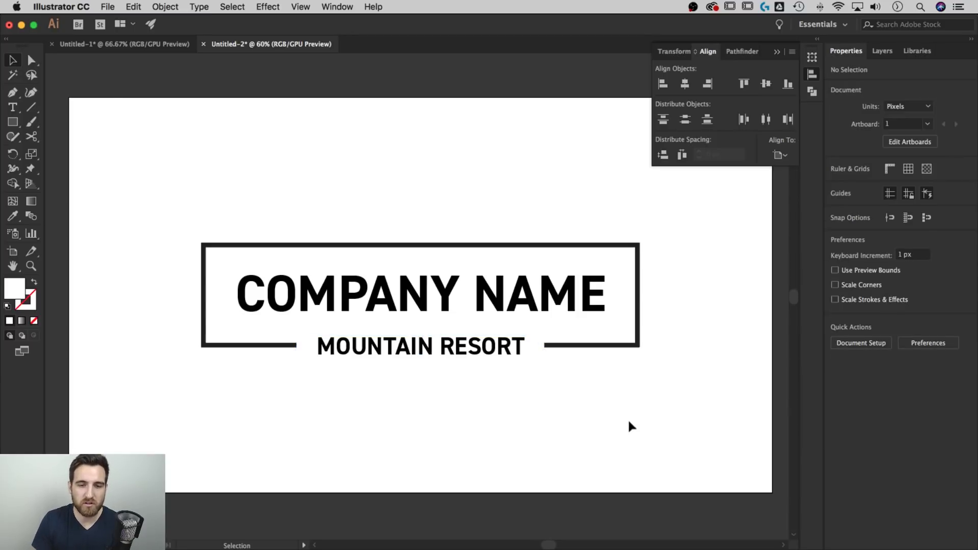
Replace the MOUNTAIN RESORT text in the frame's bottom gap with EST. 1984.
left_click(541, 357)
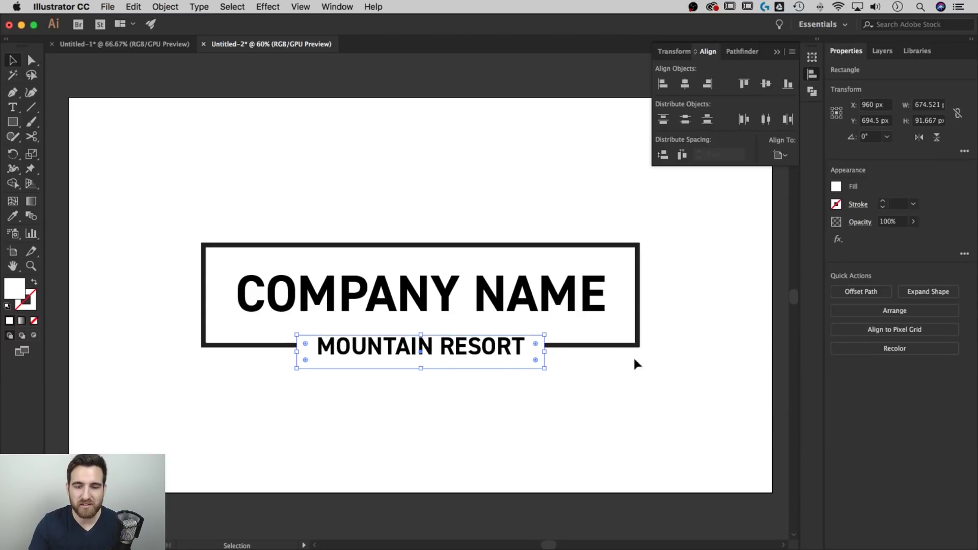
left_click(441, 356)
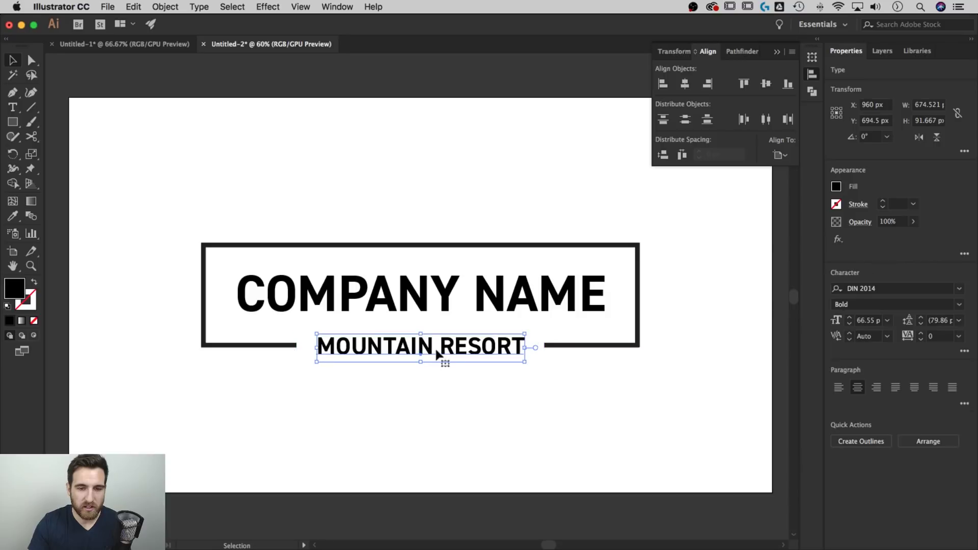
double_click(477, 353)
key("ctrl+a")
type("E")
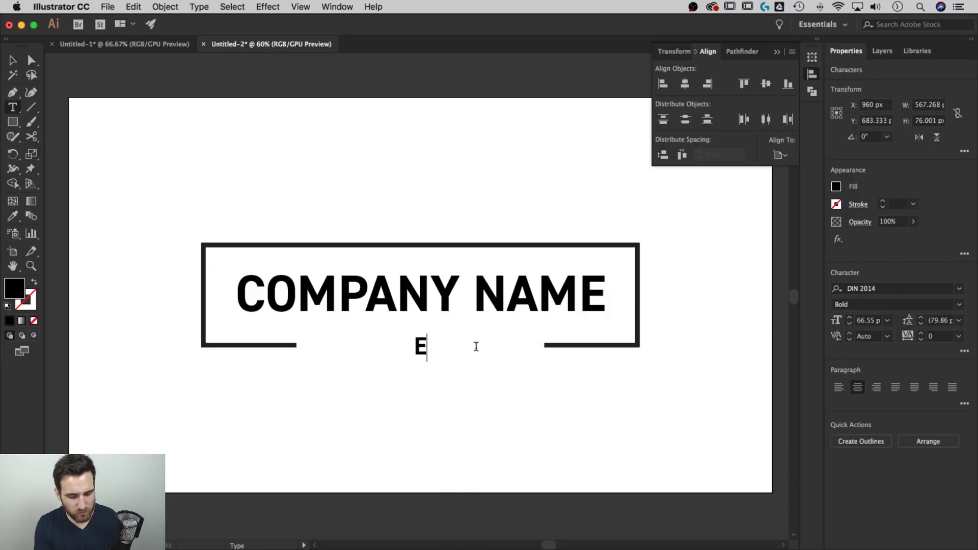
type("ST. 1984")
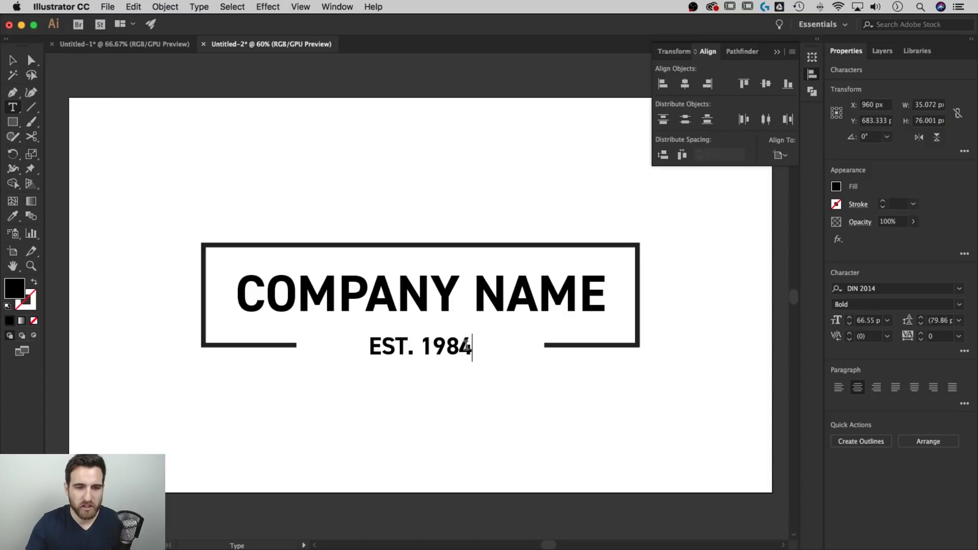
key("Escape")
Narrow the white rectangle evenly from its center so the frame's bottom line ends a short distance from EST. 1984.
left_click(520, 354)
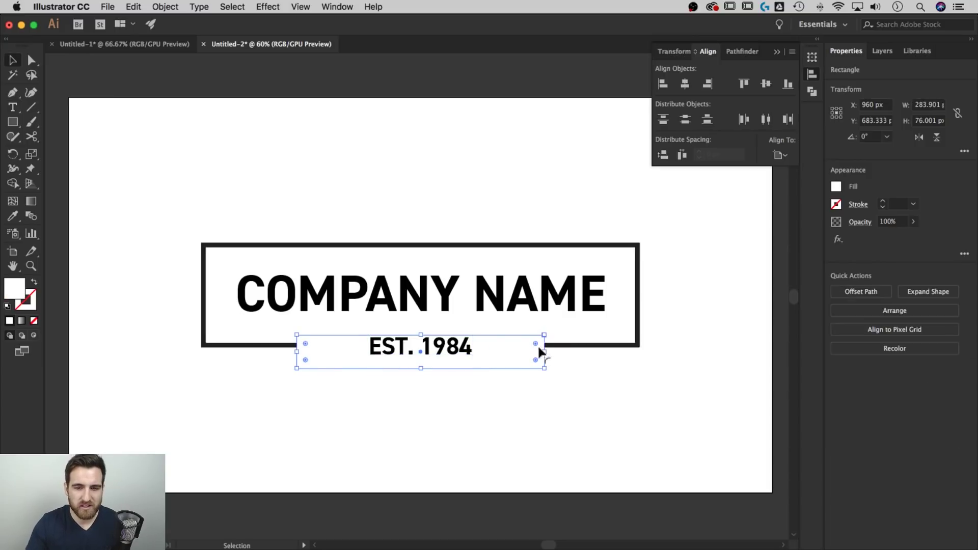
left_click_drag(545, 352, 492, 351)
Set the font style of the EST. 1984 text to DIN 2014 Light.
left_click(464, 349)
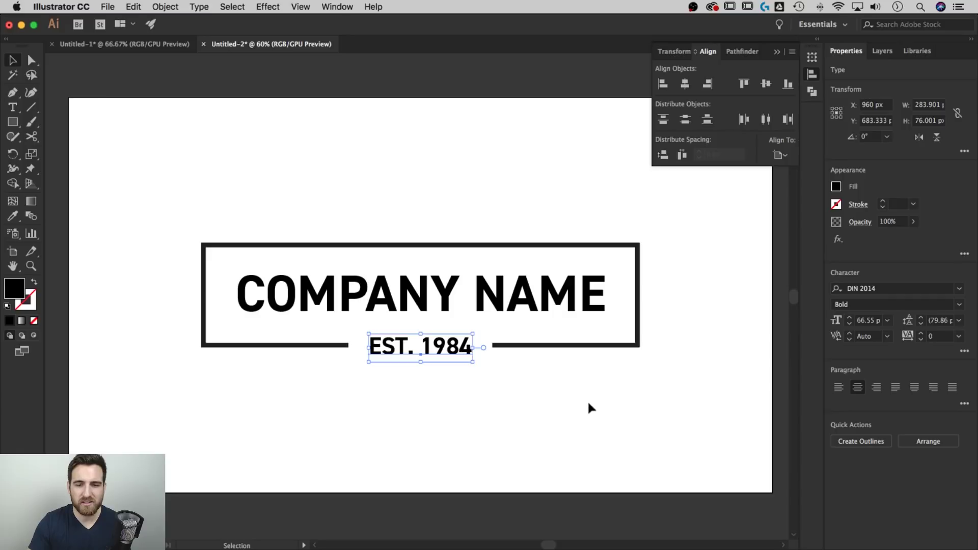
left_click(959, 306)
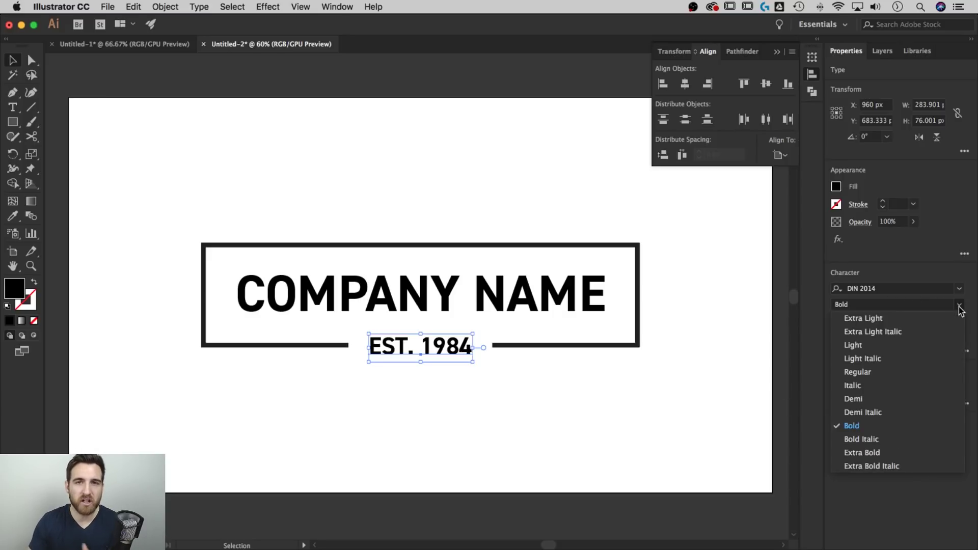
left_click(881, 346)
left_click(686, 424)
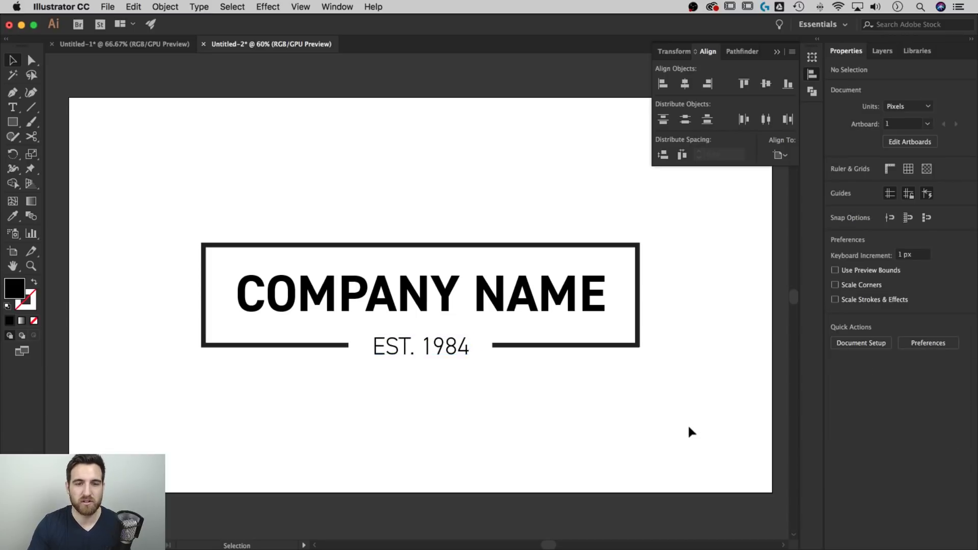
Set the tracking of the EST. 1984 text to 50.
left_click(437, 340)
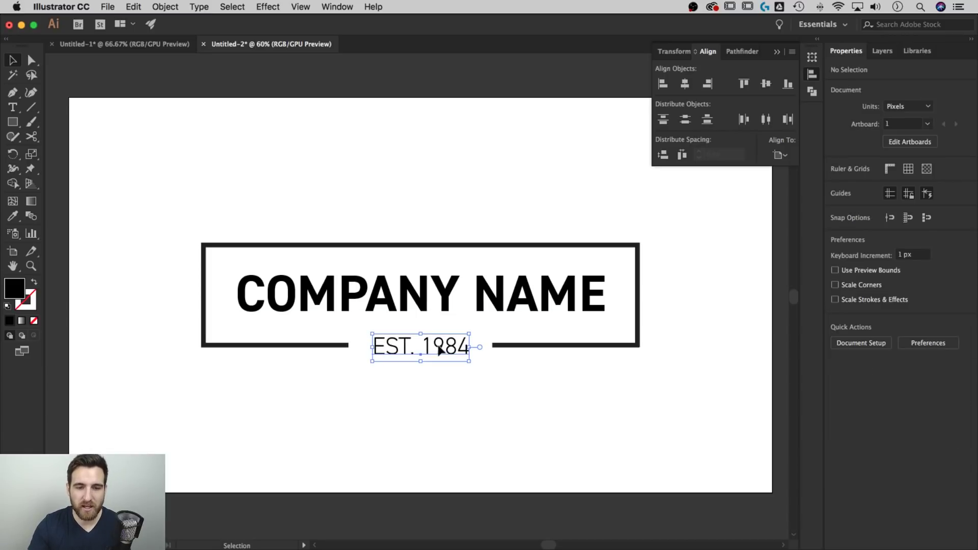
left_click(935, 337)
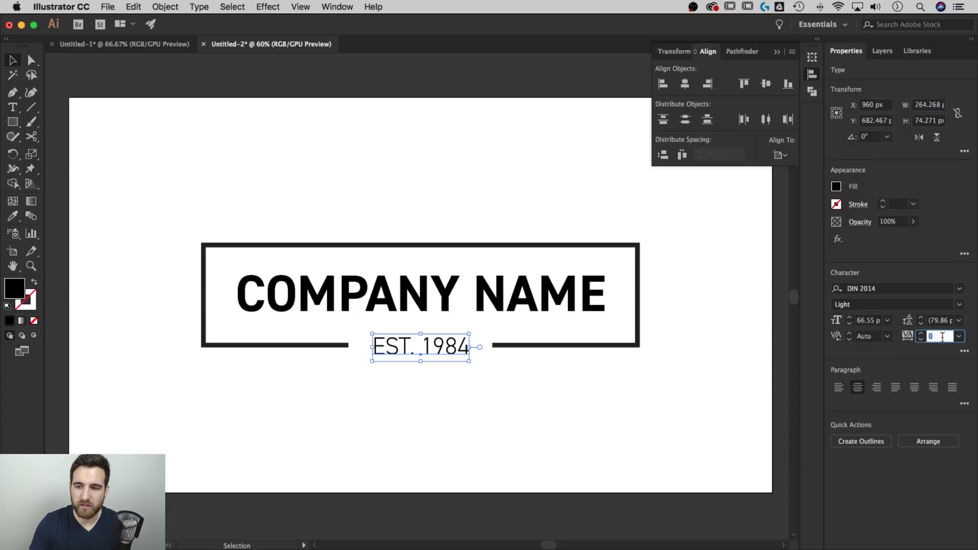
type("50")
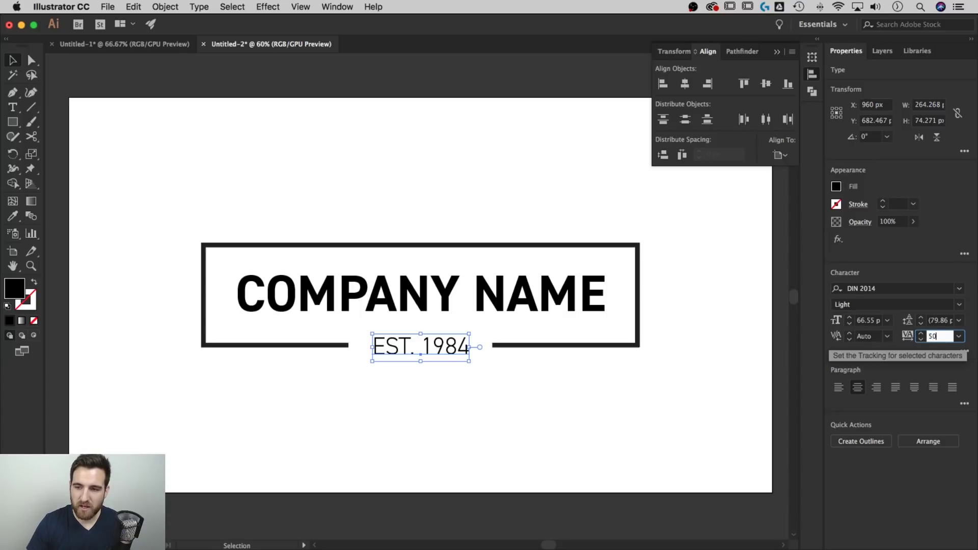
key("Return")
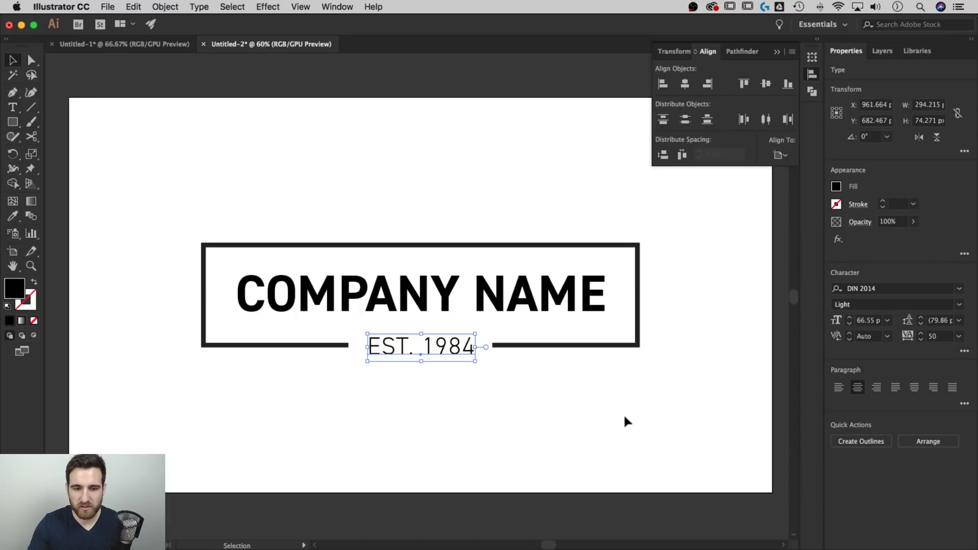
left_click(624, 413)
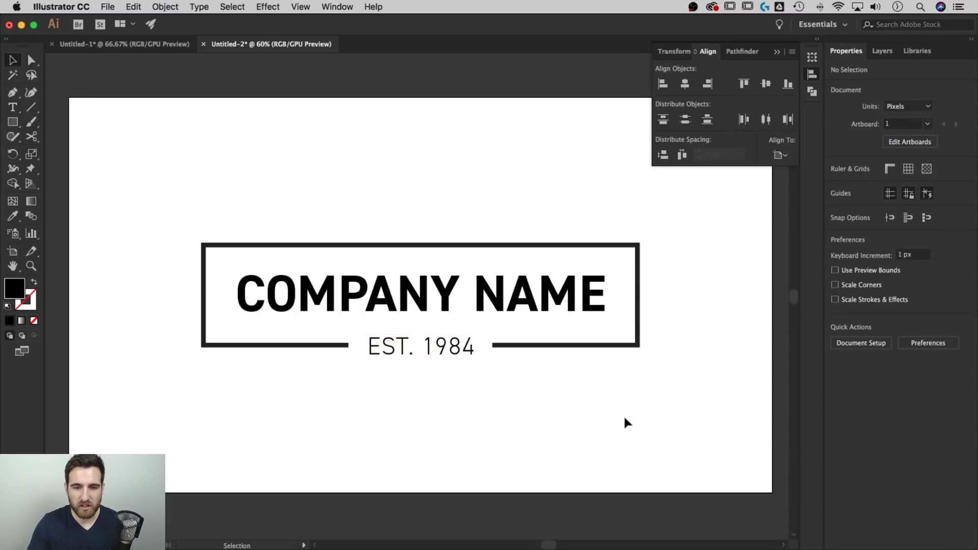
Set the tracking of the COMPANY NAME text to 30.
left_click(572, 291)
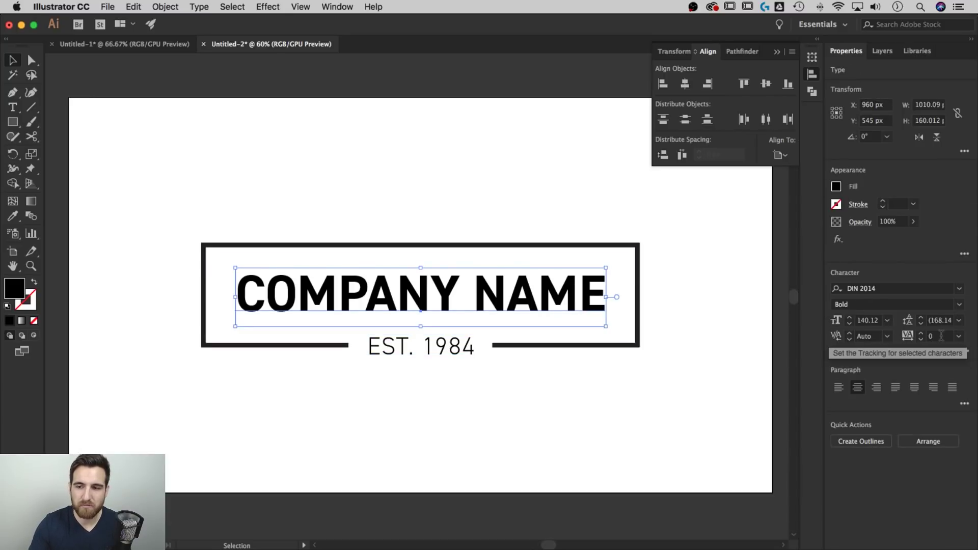
left_click(924, 337)
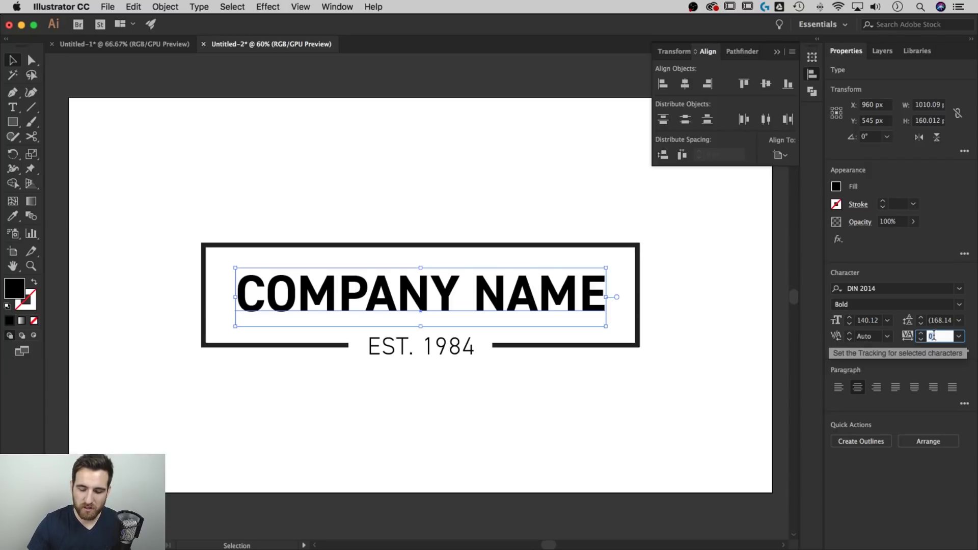
type("30")
key("Return")
left_click(712, 364)
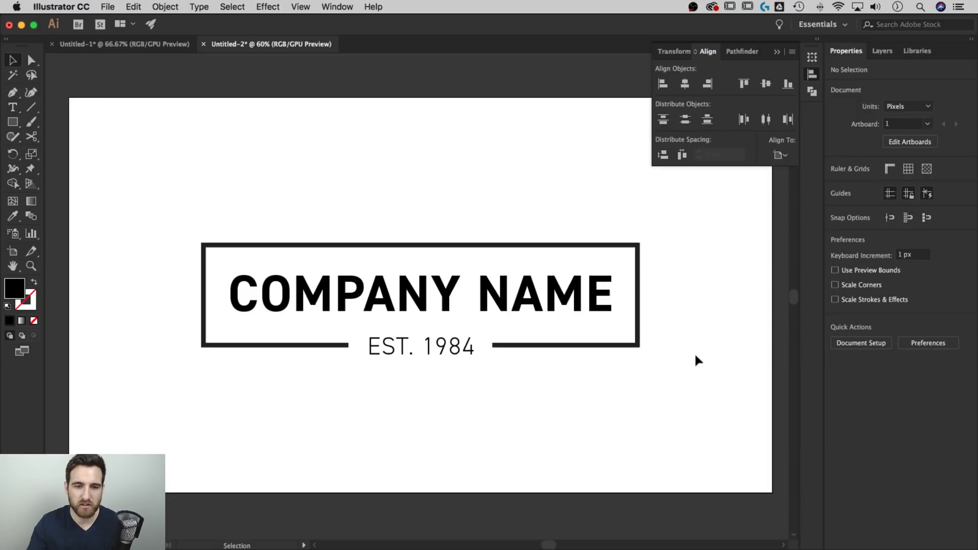
Set the font style of the EST. 1984 text to DIN 2014 Demi.
left_click(457, 357)
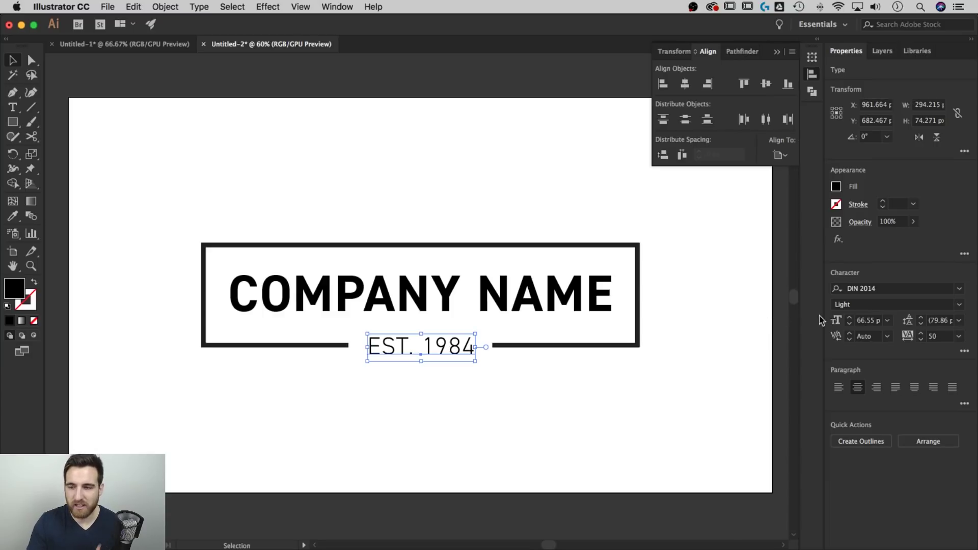
left_click(959, 304)
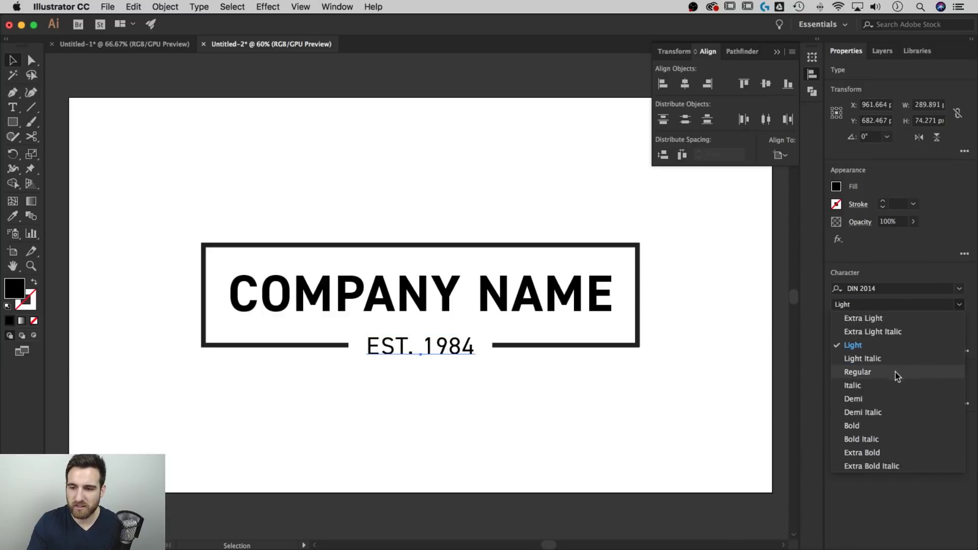
left_click(867, 400)
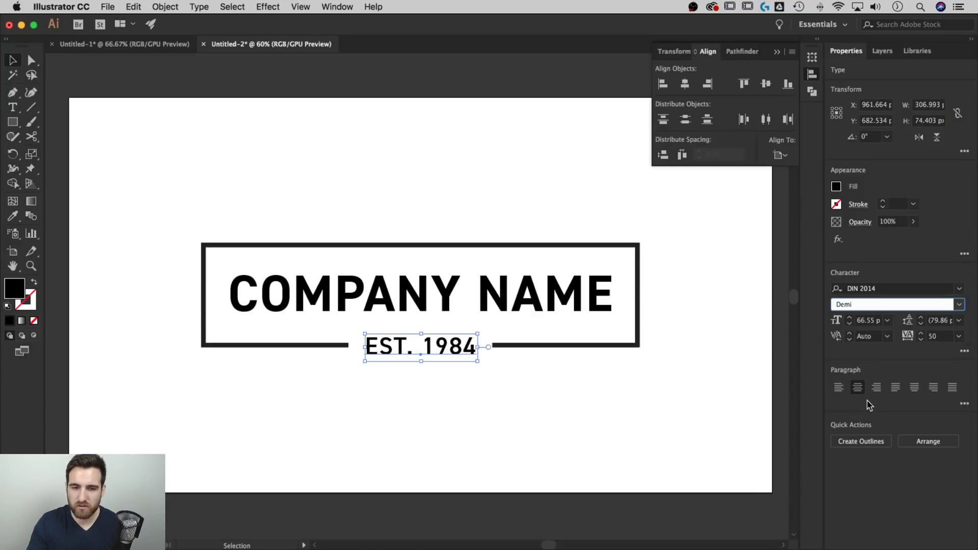
left_click(660, 401)
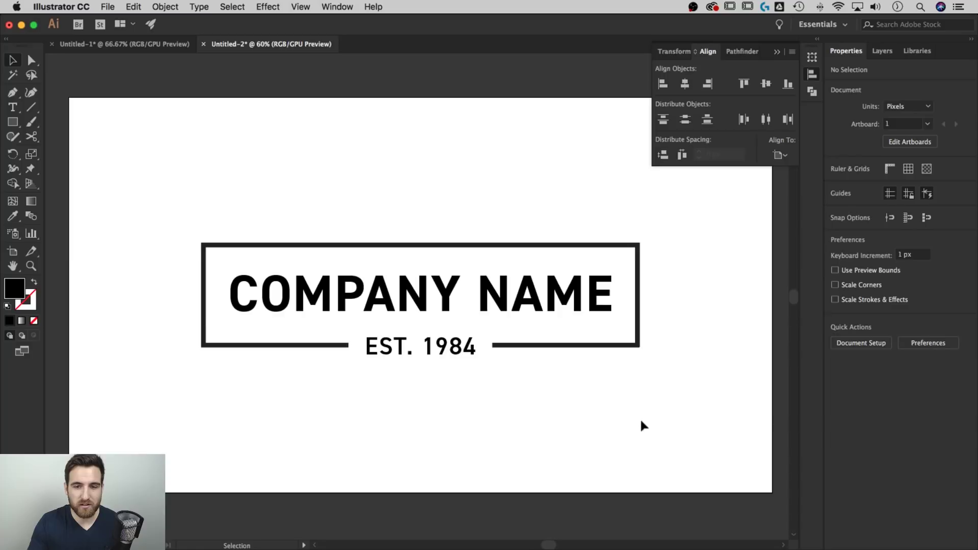
Move the whole logo straight up to about Y 254 px and duplicate it straight down to about Y 672 px.
left_click_drag(642, 421, 179, 224)
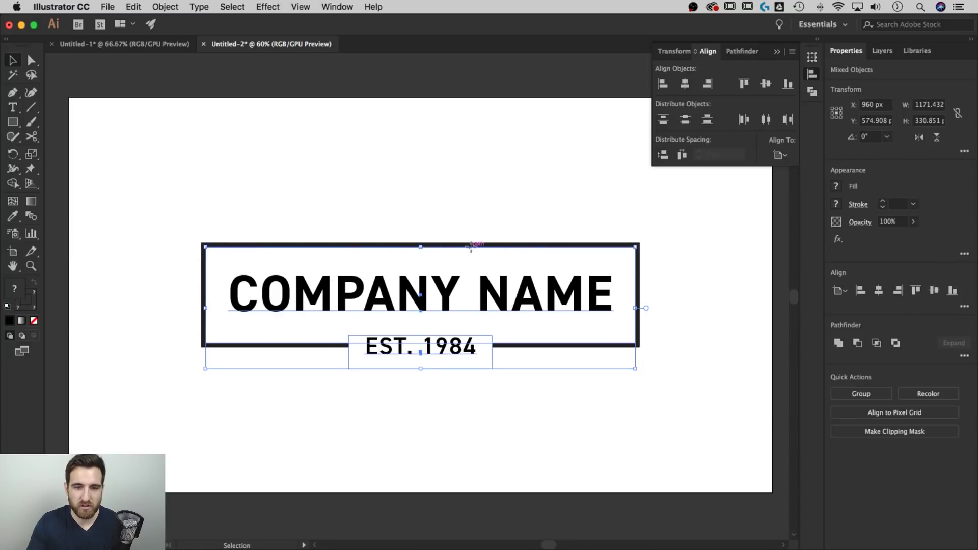
left_click_drag(470, 247, 467, 132)
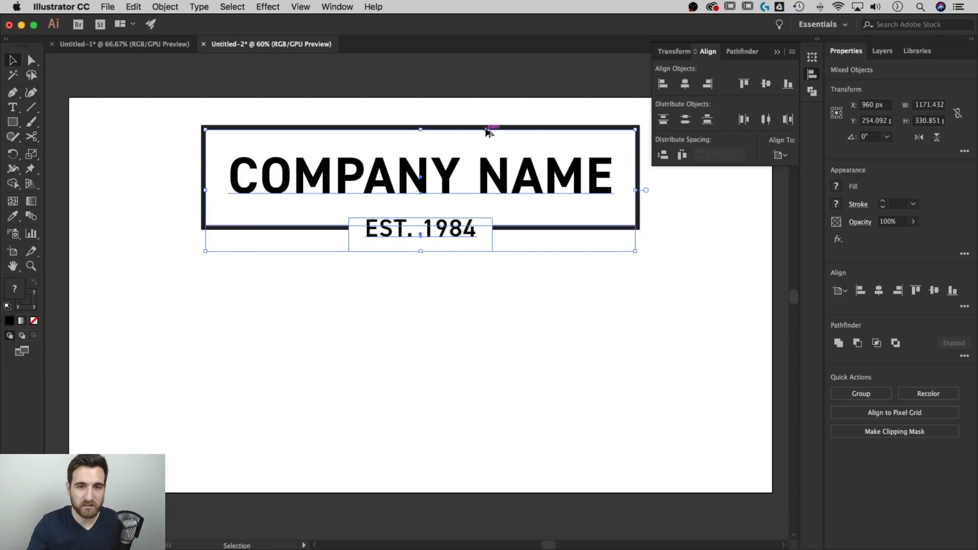
left_click_drag(488, 132, 491, 284)
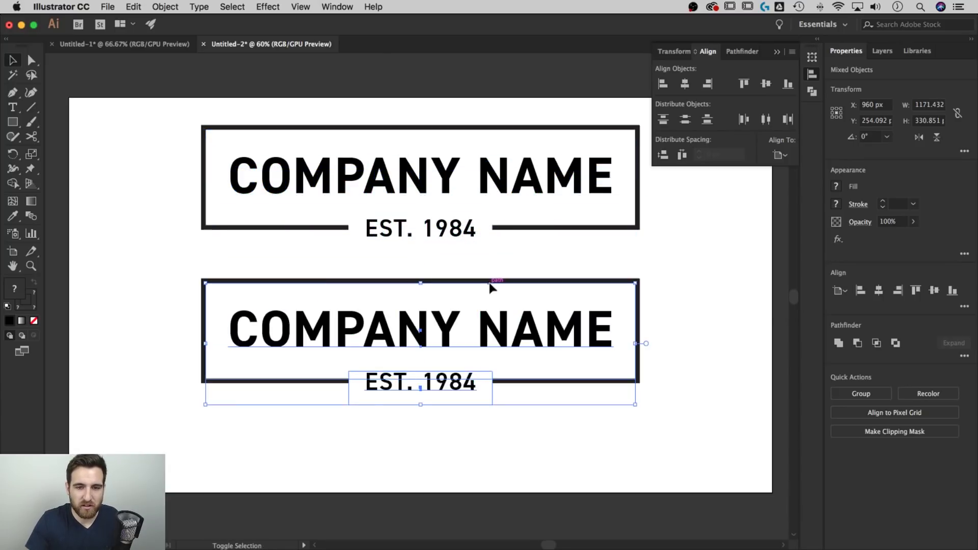
left_click(709, 302)
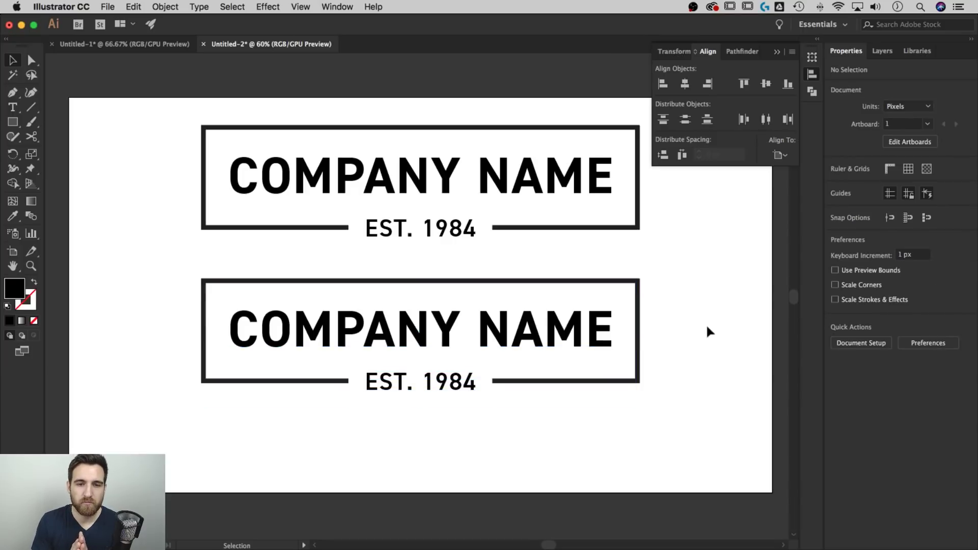
left_click_drag(629, 234, 186, 121)
left_click_drag(683, 420, 130, 268)
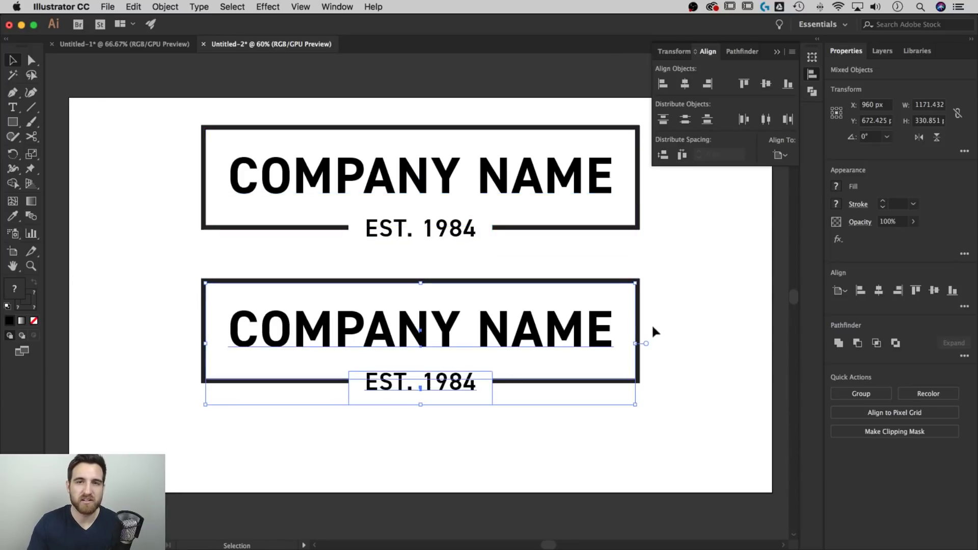
left_click(684, 335)
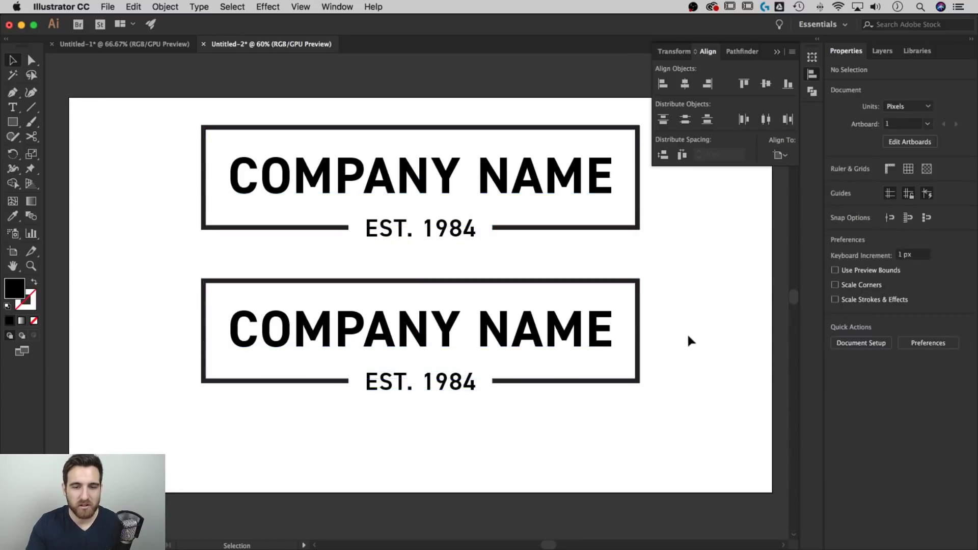
Convert the lower COMPANY NAME text to outlines and centre it horizontally and vertically within its frame.
left_click(591, 330)
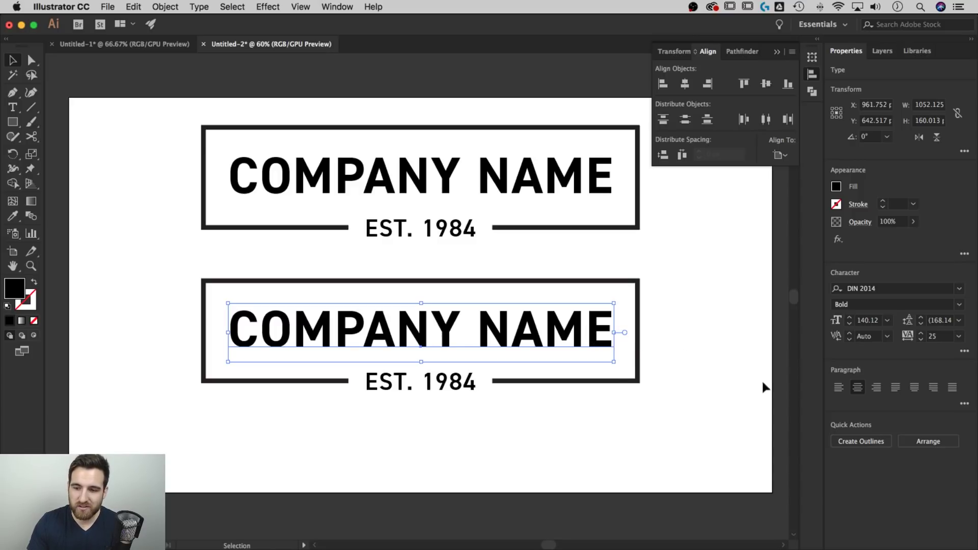
left_click(856, 442)
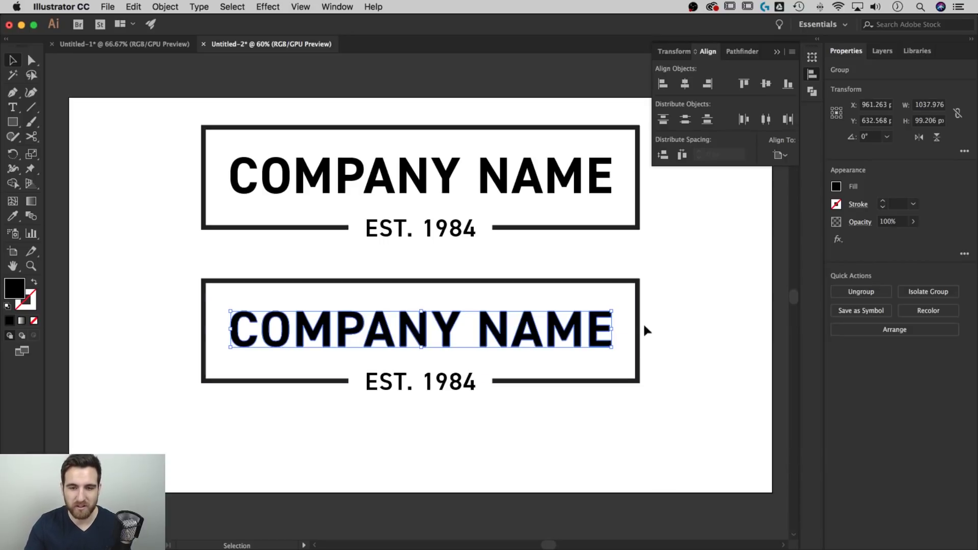
left_click(624, 281, "shift")
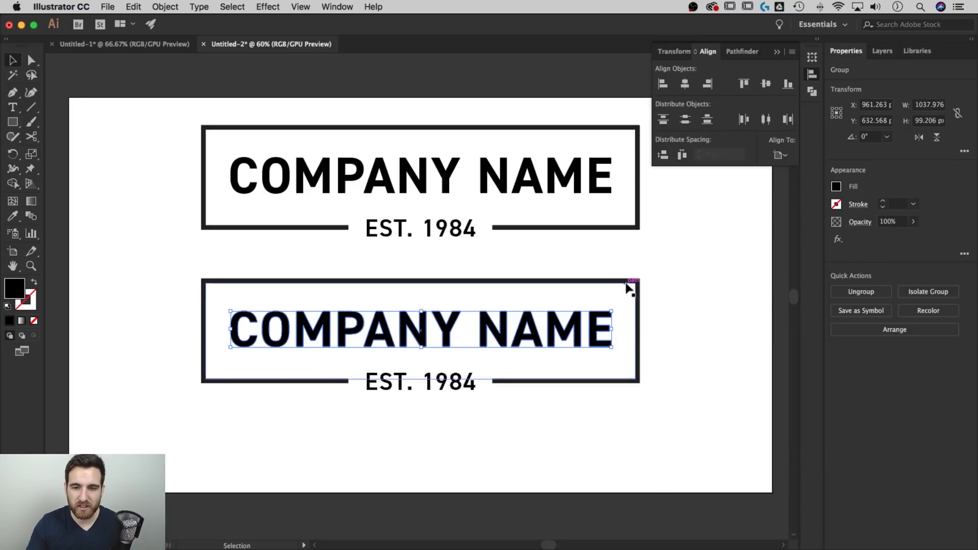
left_click(624, 283, "shift")
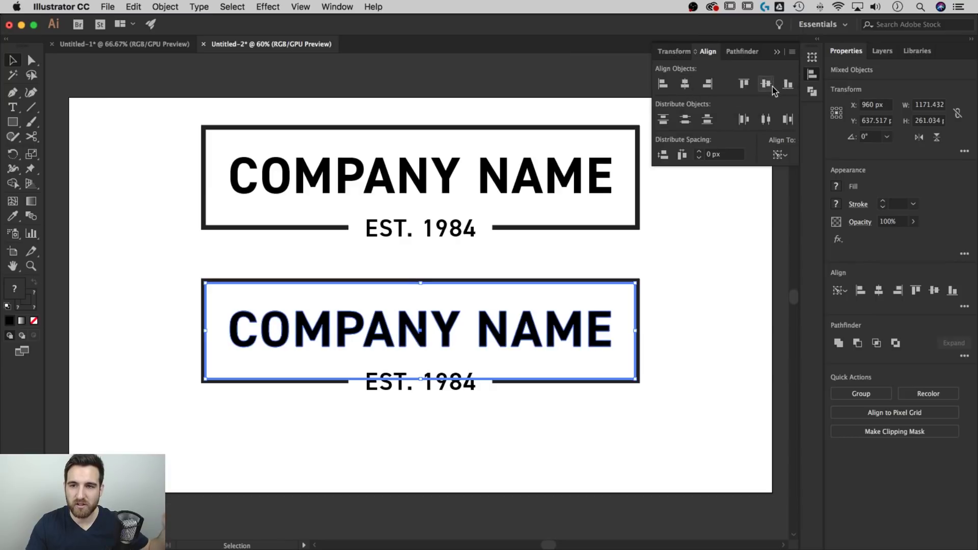
left_click(752, 328)
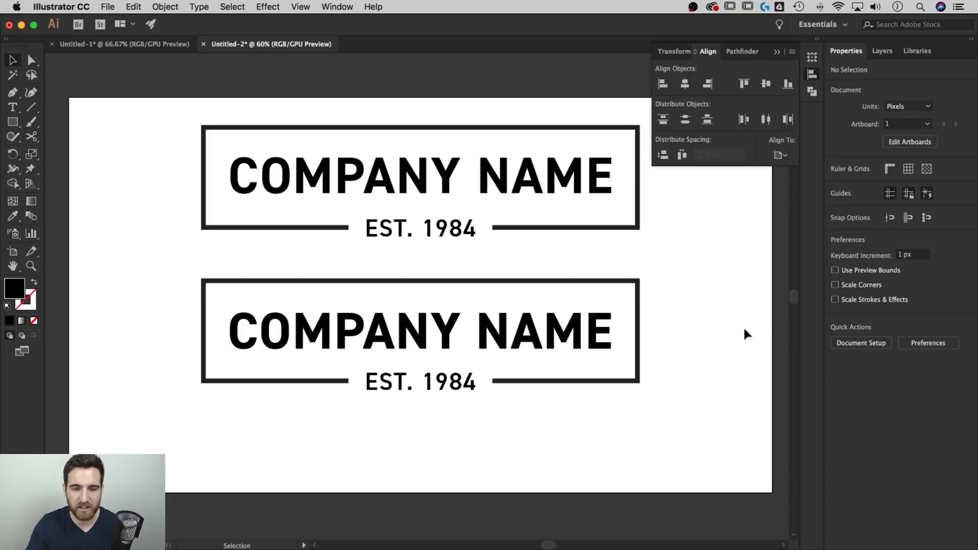
left_click(486, 391)
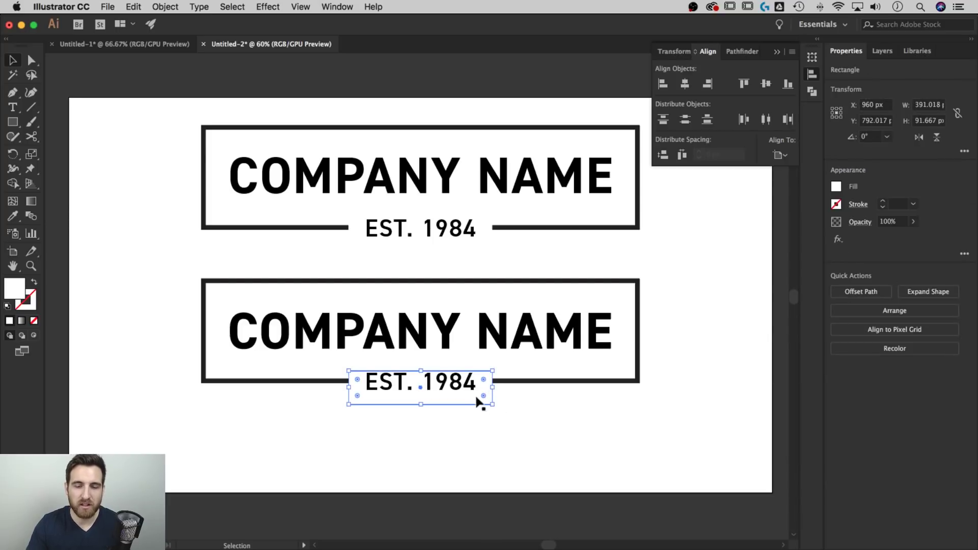
left_click_drag(466, 397, 472, 420)
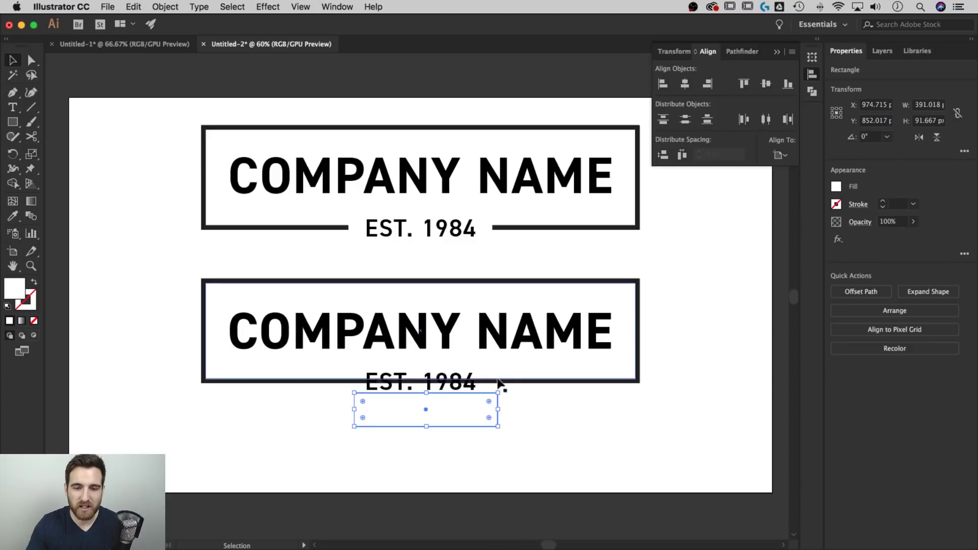
key("super+z")
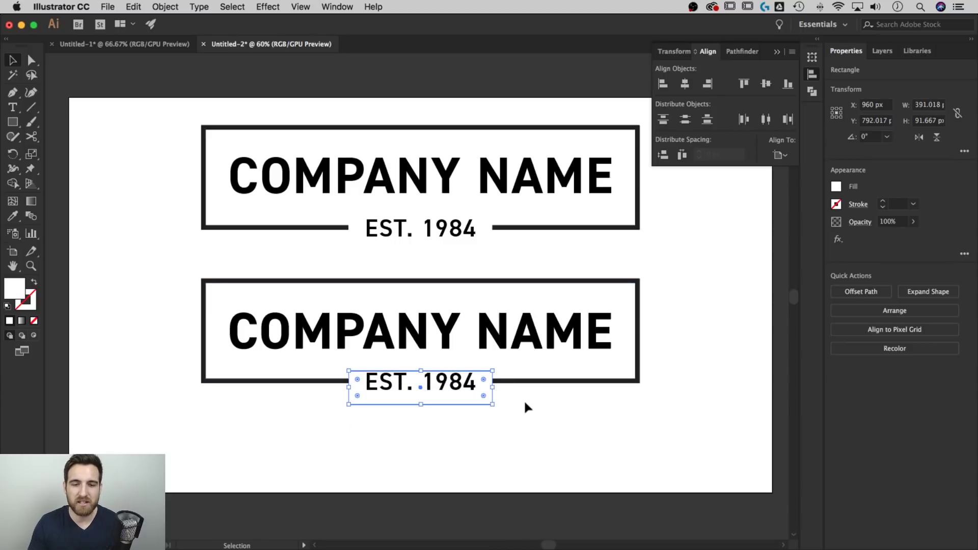
Move the lower EST. 1984 text below the frame, and remove the covered frame segment and the white rectangle with Shape Builder.
left_click_drag(450, 381, 450, 452)
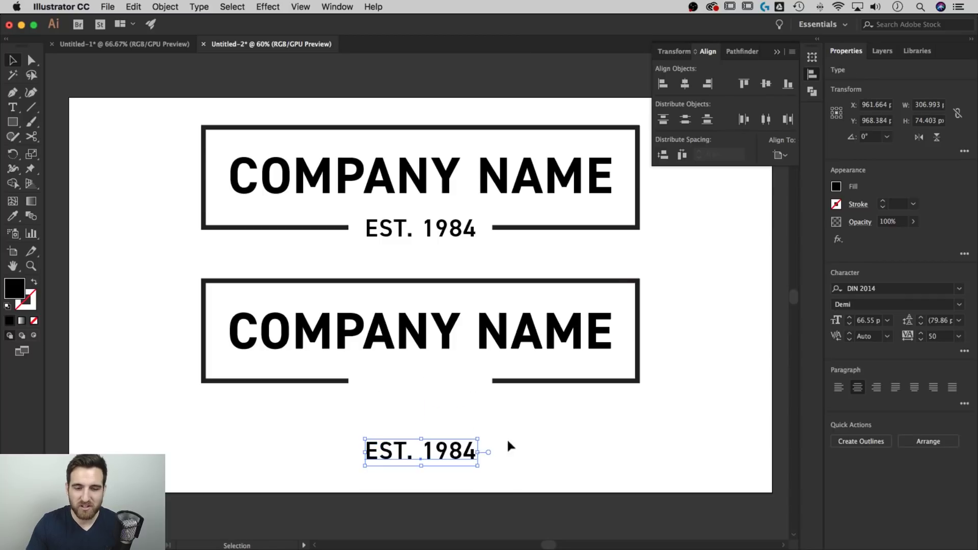
left_click(457, 389)
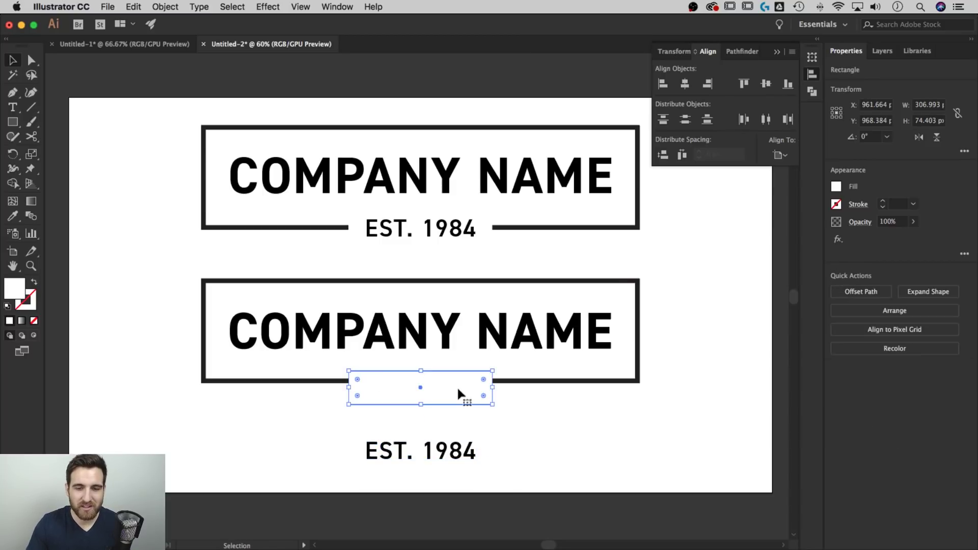
left_click(520, 382, "shift")
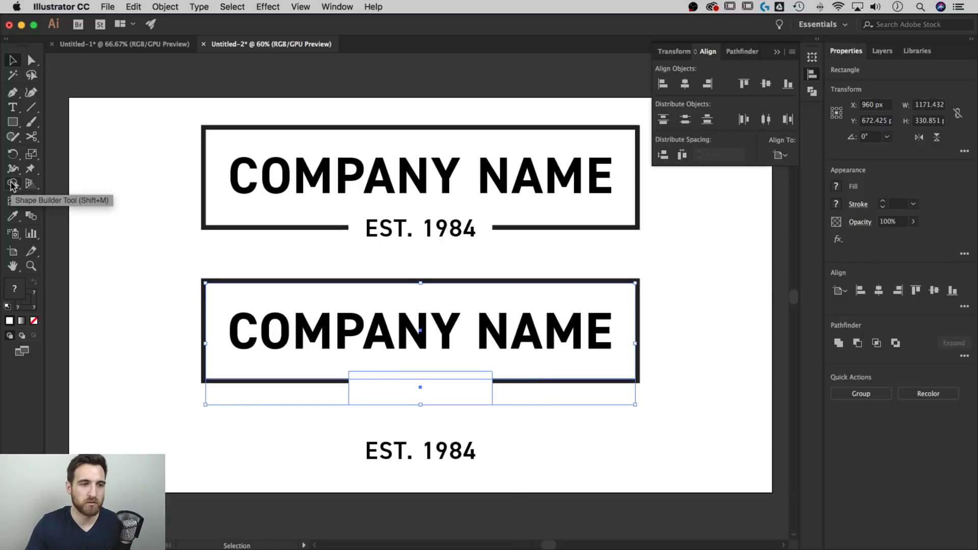
left_click(11, 184)
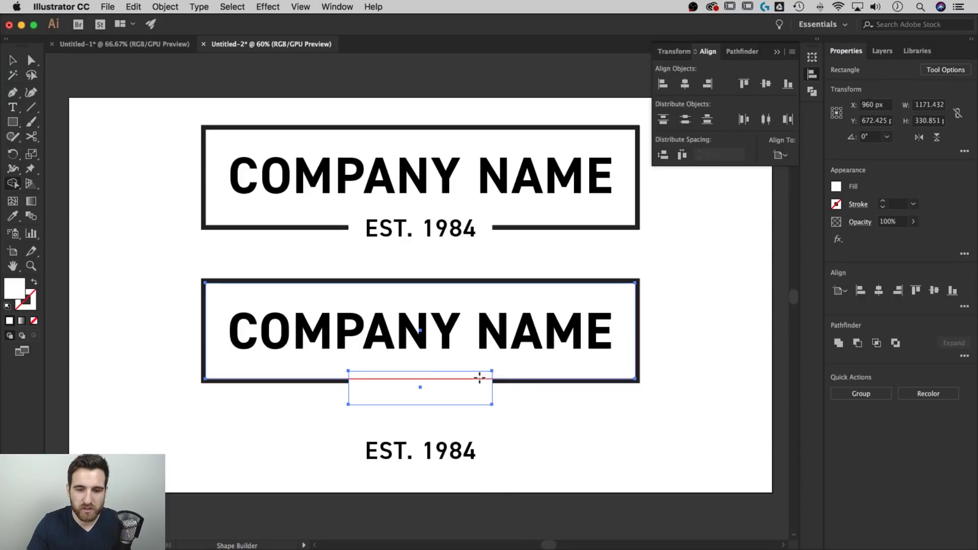
left_click(409, 378, "alt")
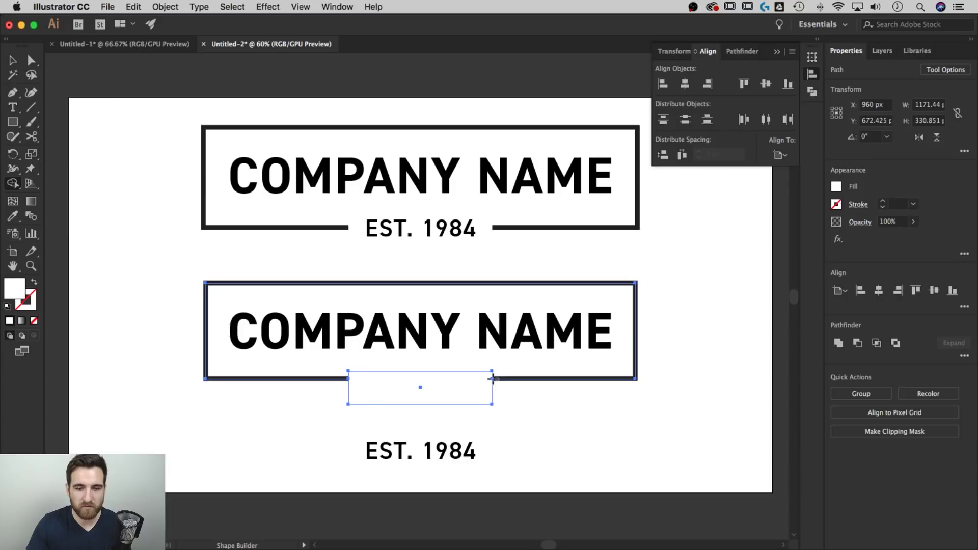
left_click(396, 384, "alt")
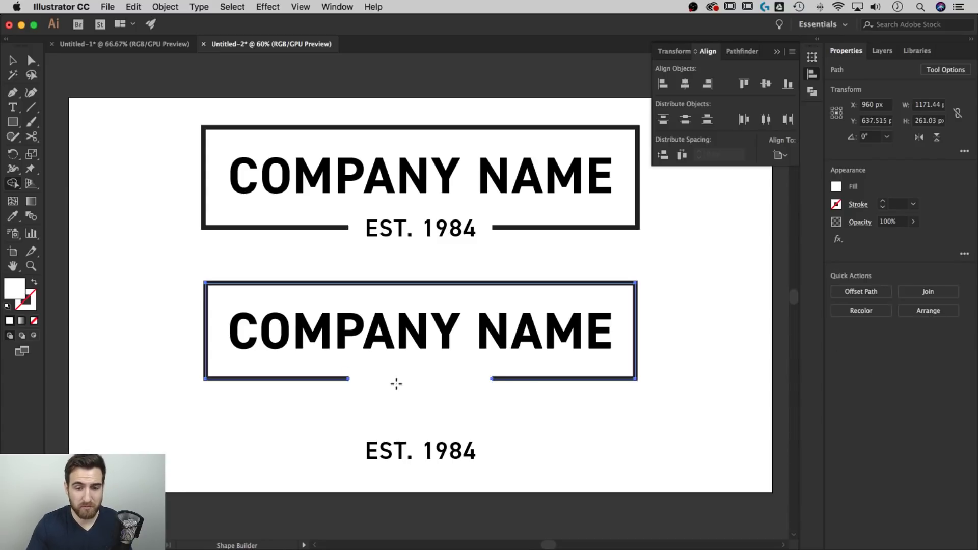
key("v")
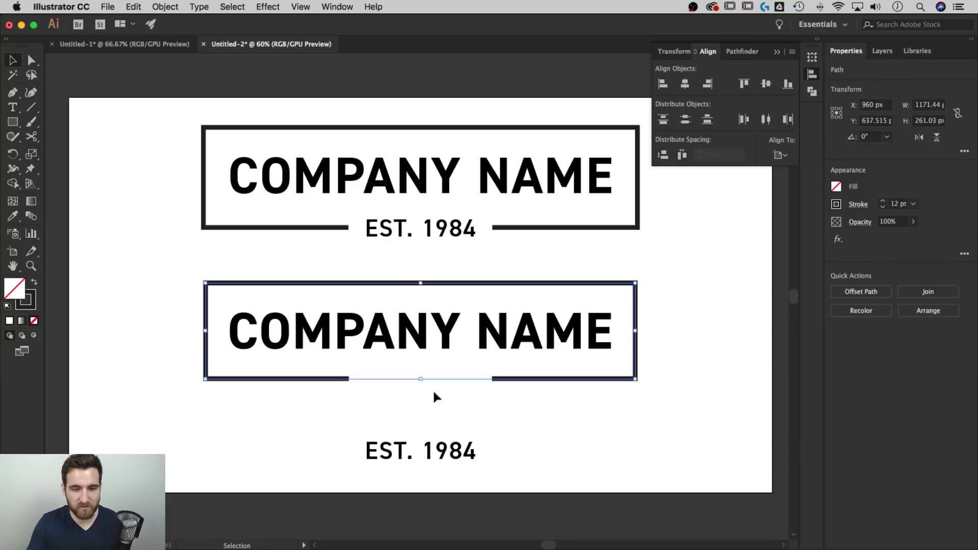
left_click(433, 389)
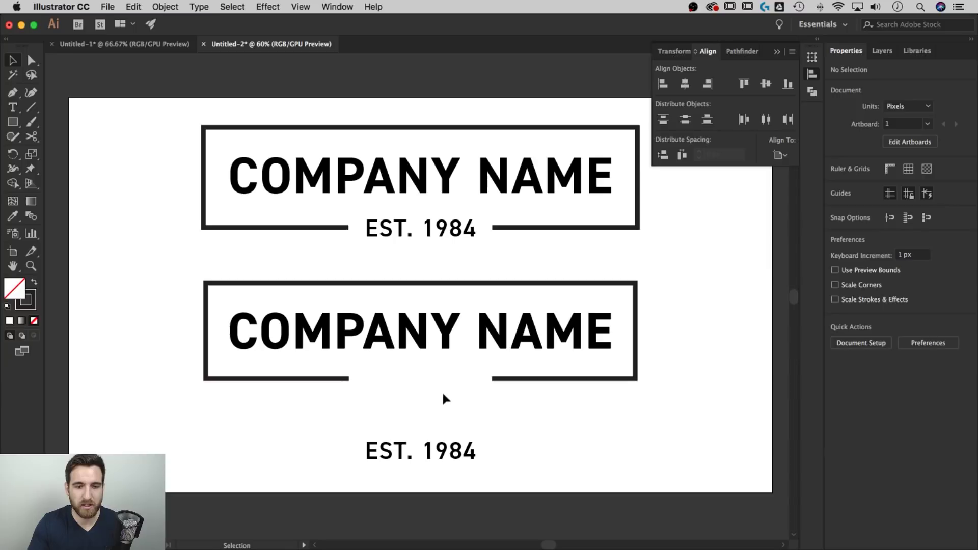
Convert the lower EST. 1984 text to outlines and place it back in the gap of the frame's lower line.
left_click(456, 450)
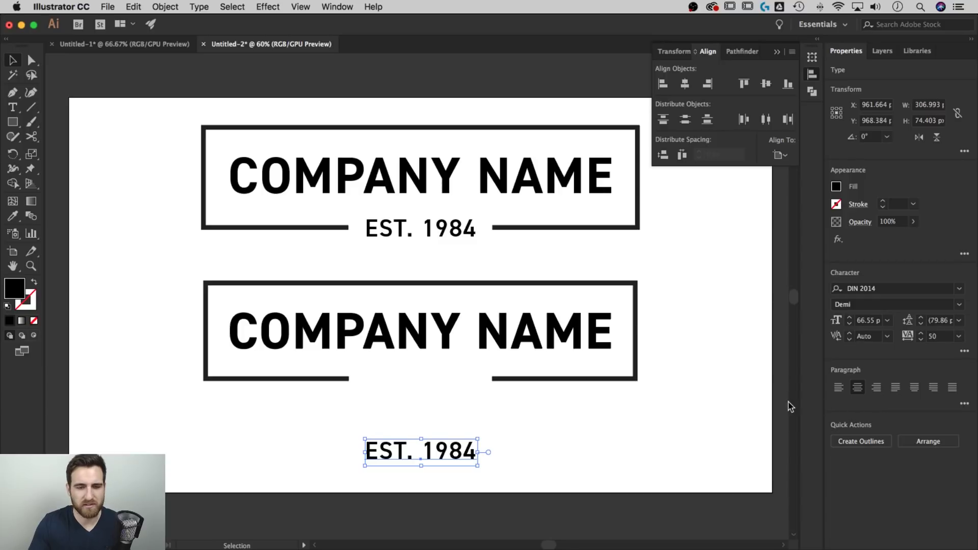
left_click(860, 441)
left_click_drag(476, 457, 456, 383)
left_click(514, 455)
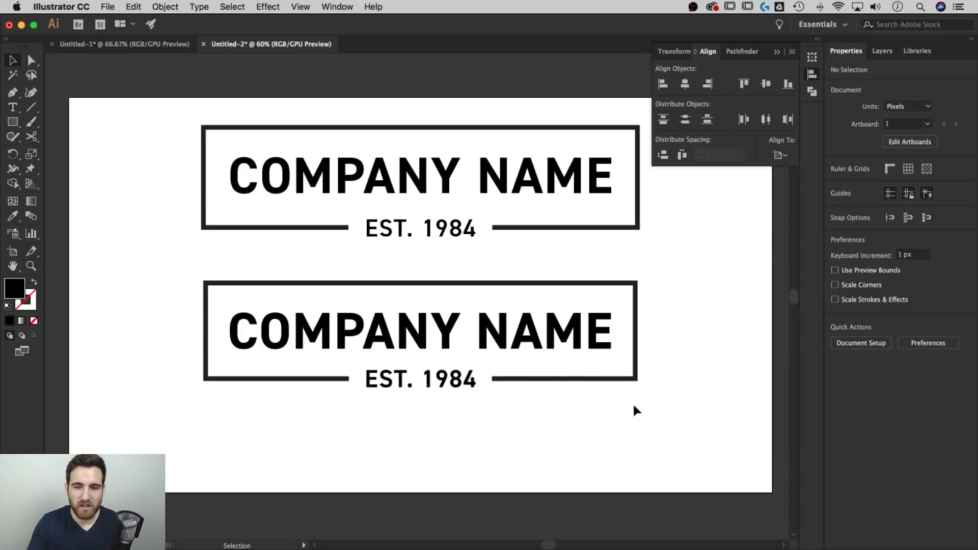
Group the frame, COMPANY NAME and EST. 1984 of the lower logo.
left_click_drag(643, 405, 194, 281)
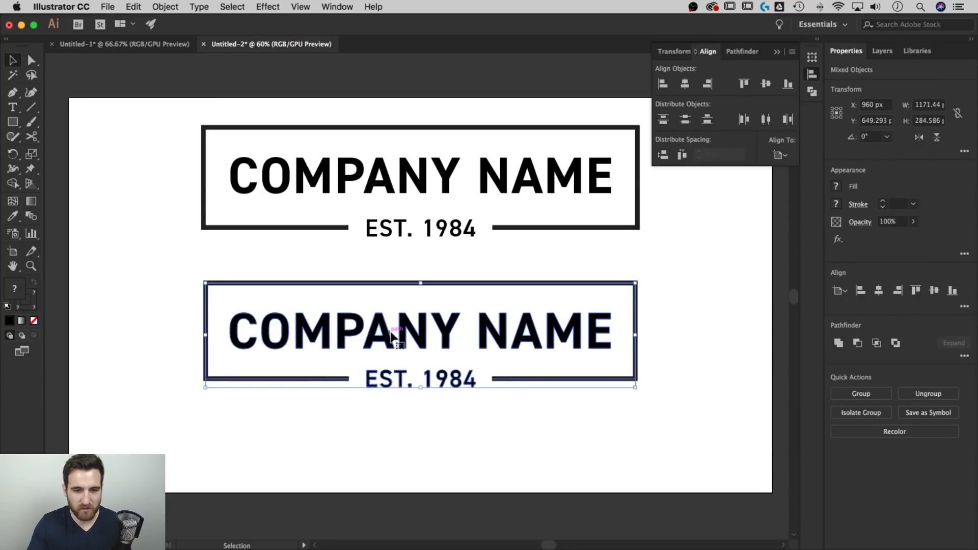
right_click(391, 336)
left_click(427, 407)
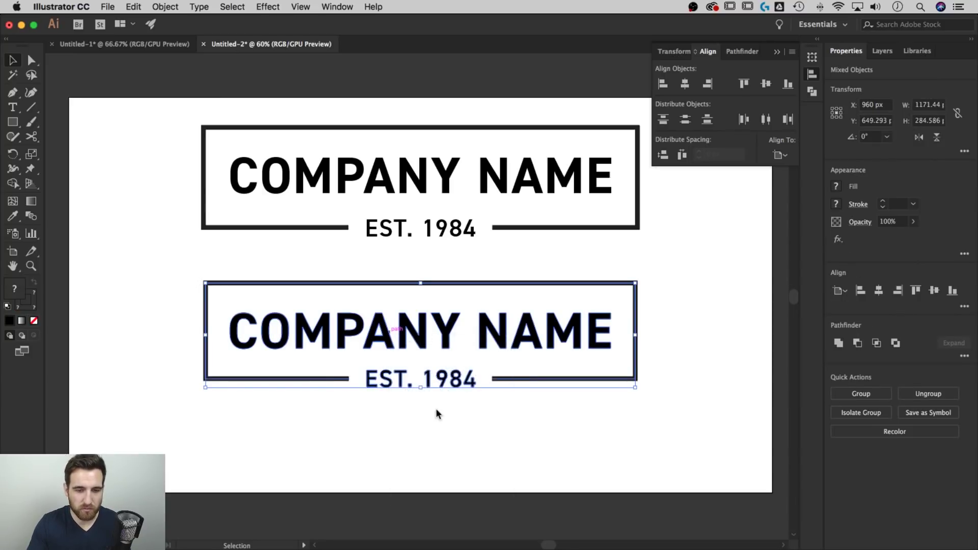
mouse_move(594, 459)
left_mouse_down()
mouse_move(321, 331)
mouse_move(120, 259)
left_mouse_up()
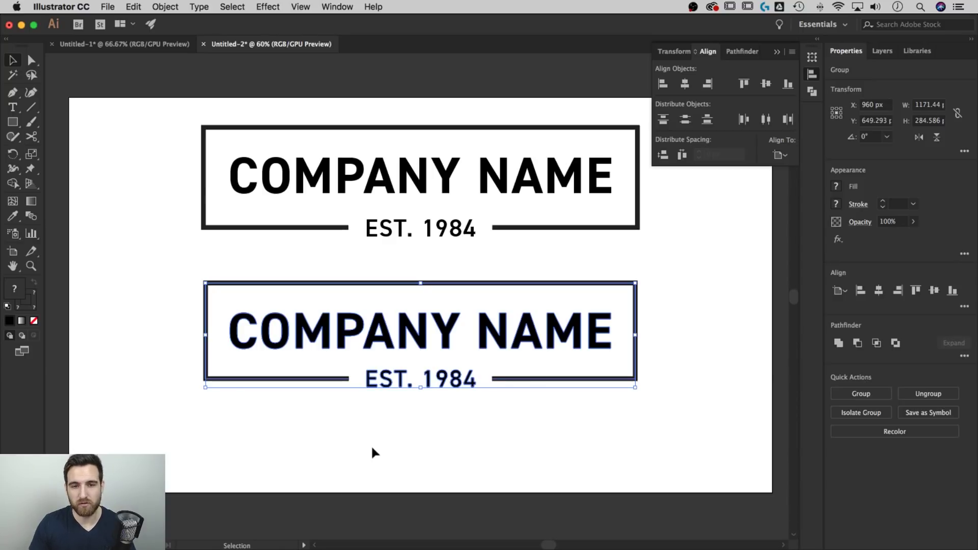
left_click(509, 418)
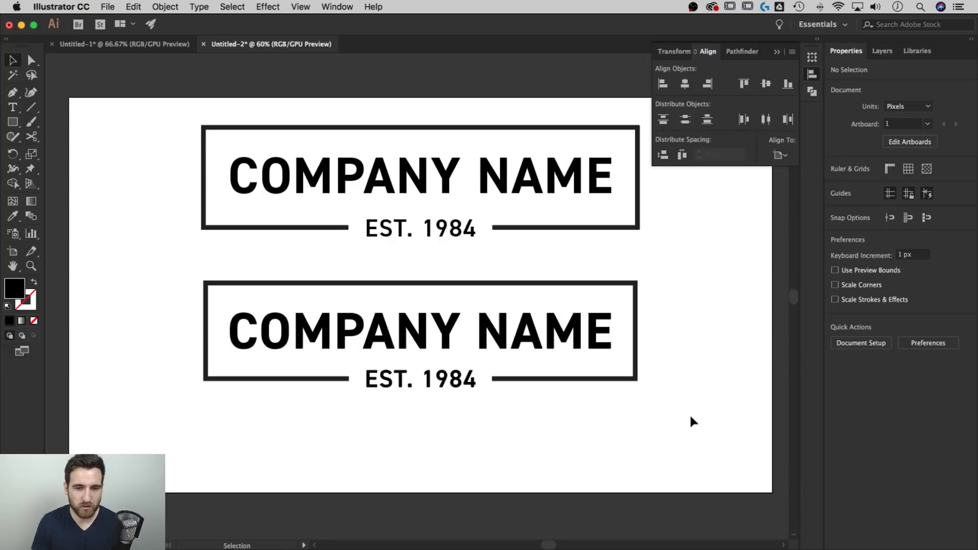
Move the upper, still editable logo straight up off the artboard to about Y -263 px.
scroll(678, 418, "up", 3)
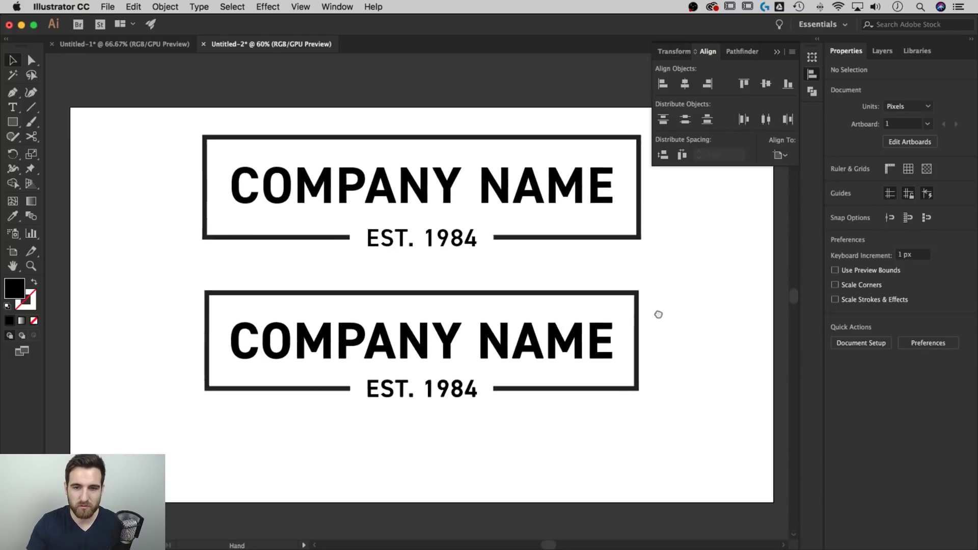
left_click_drag(667, 335, 169, 176)
left_click_drag(471, 215, 436, 77)
scroll(525, 229, "up", 5)
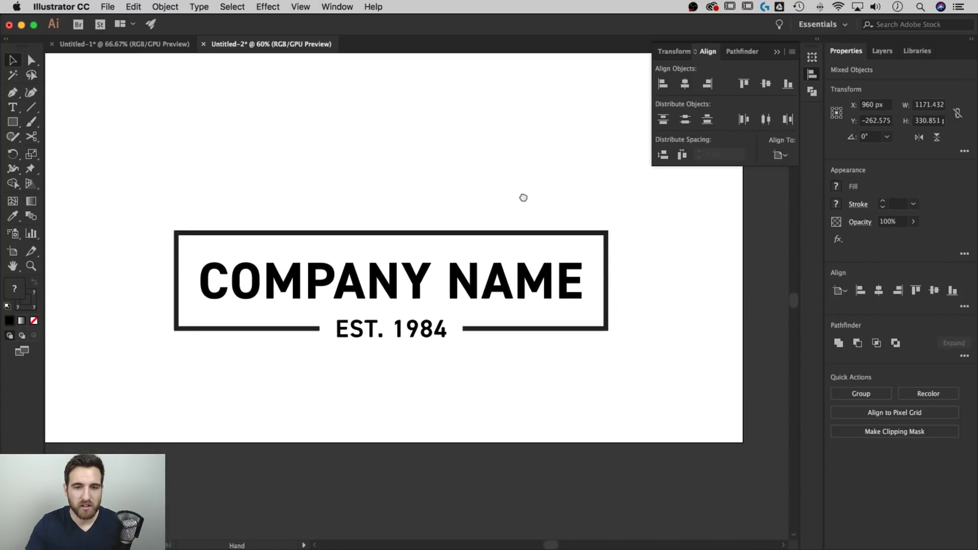
Centre the grouped outlined logo vertically on the artboard and put away the alignment controls.
left_click_drag(635, 384, 158, 195)
key("super+g")
left_click_drag(317, 168, 348, 211)
left_click(780, 155)
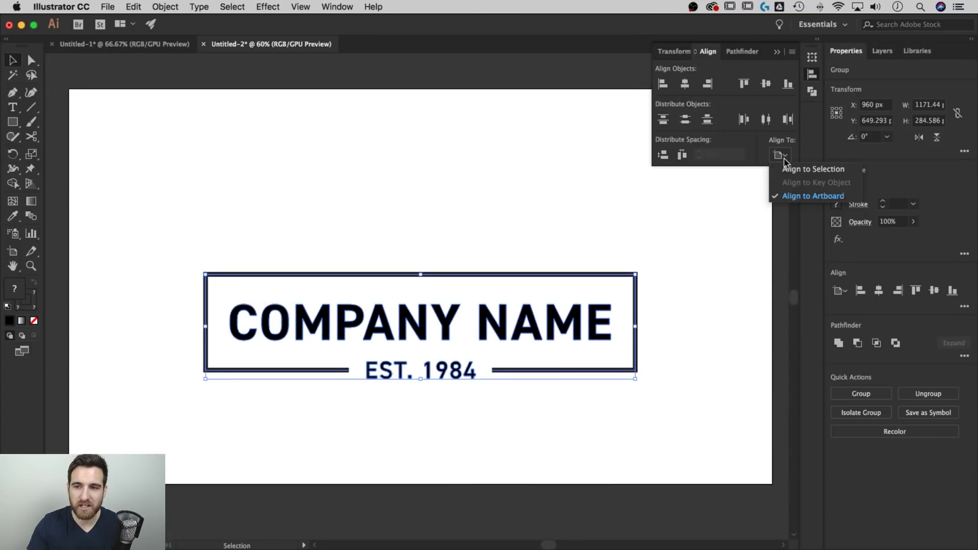
left_click(787, 196)
left_click(765, 83)
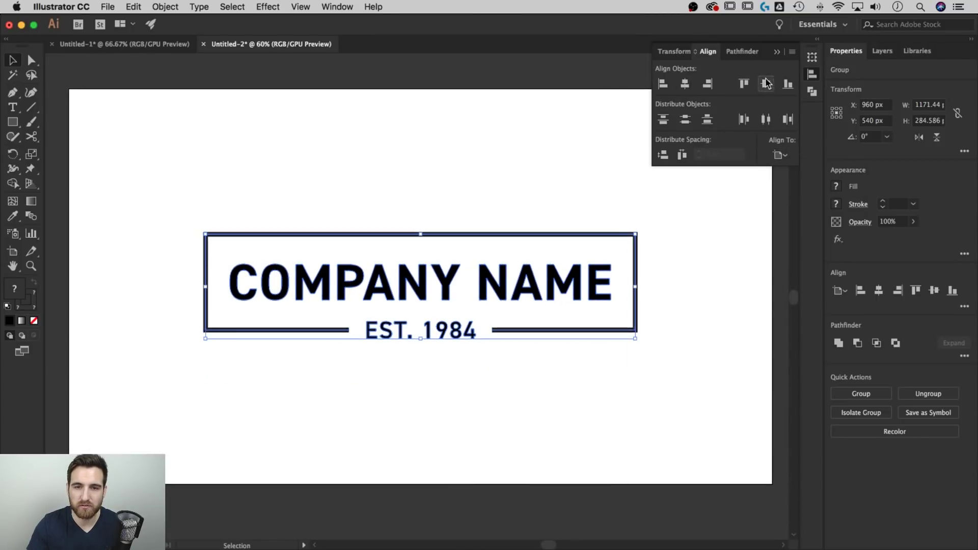
left_click(777, 51)
left_click(562, 183)
left_click_drag(694, 209, 685, 207)
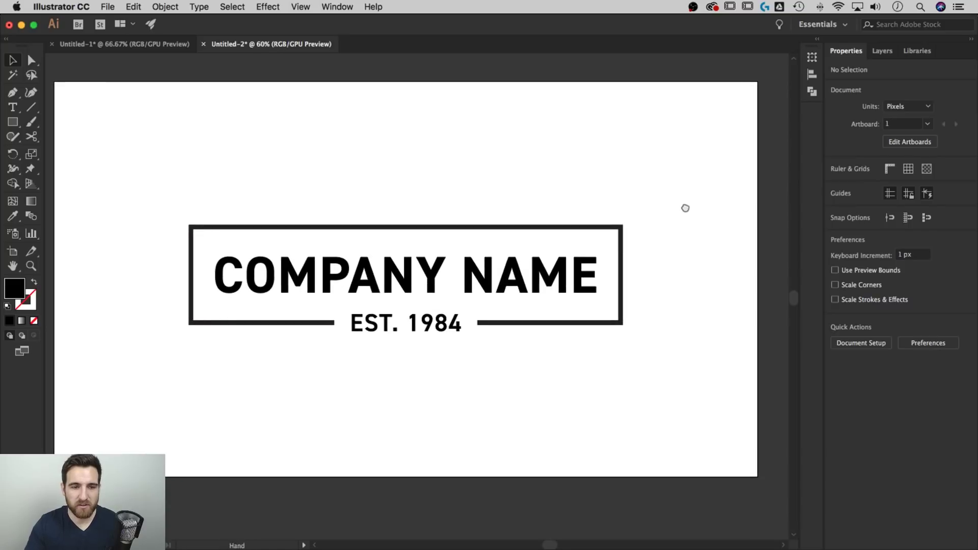
left_click(108, 7)
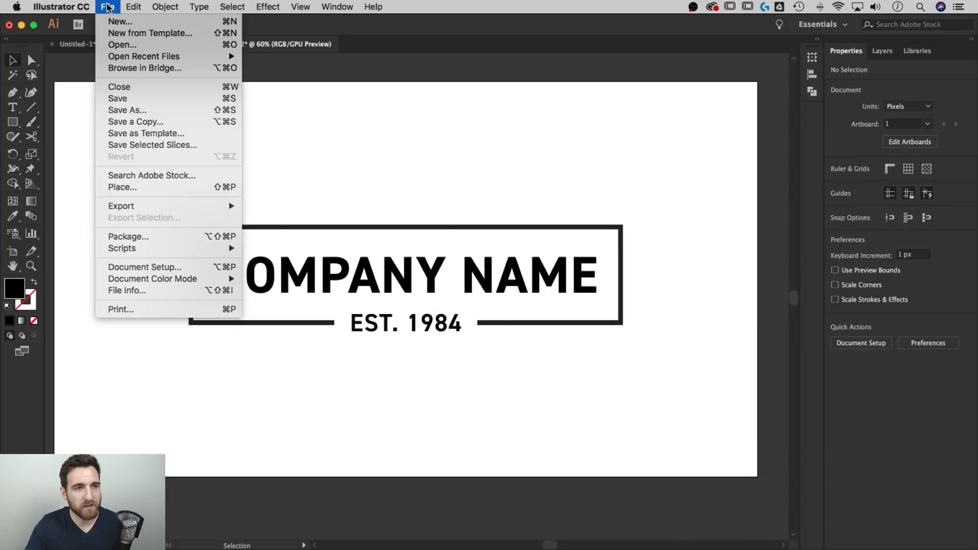
left_click(123, 108)
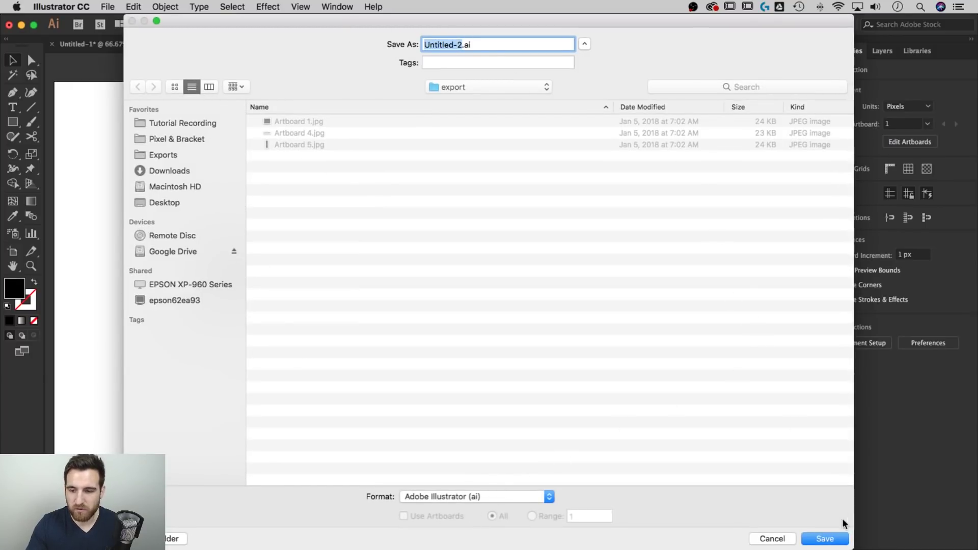
left_click_drag(850, 544, 707, 451)
left_click_drag(534, 19, 546, 17)
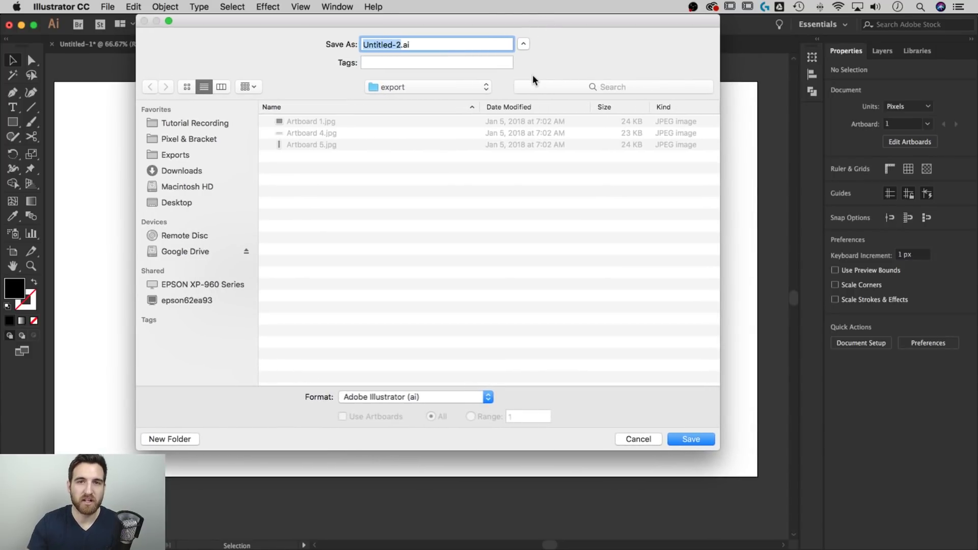
left_click(465, 398)
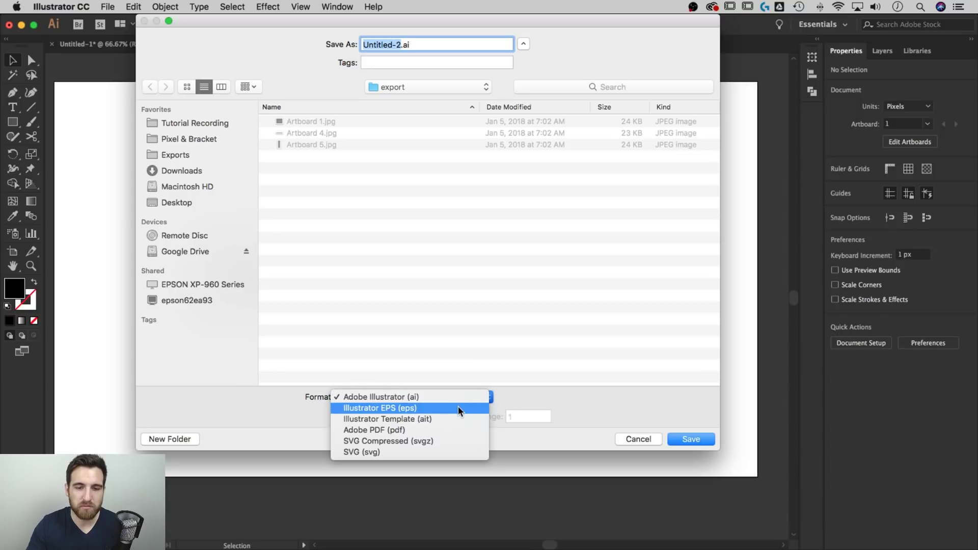
left_click(457, 406)
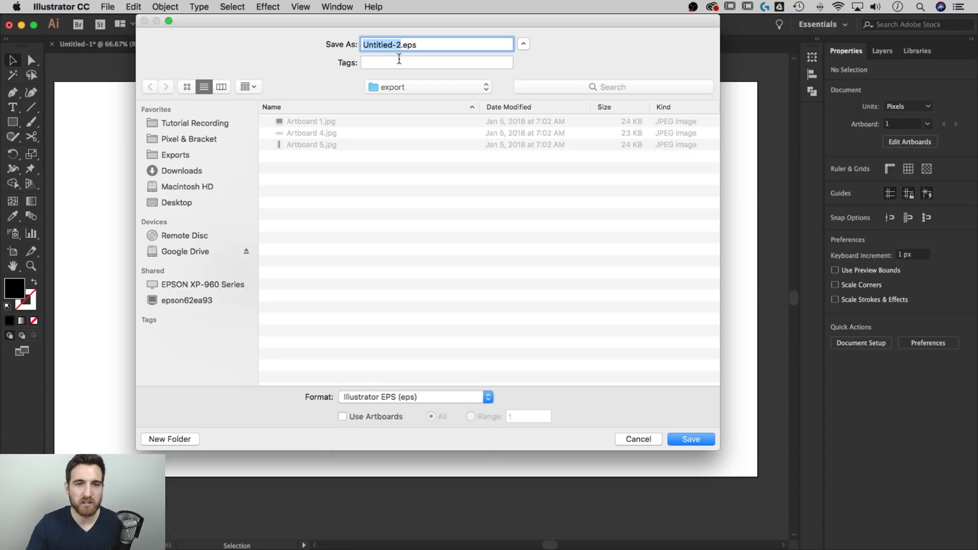
left_click(632, 439)
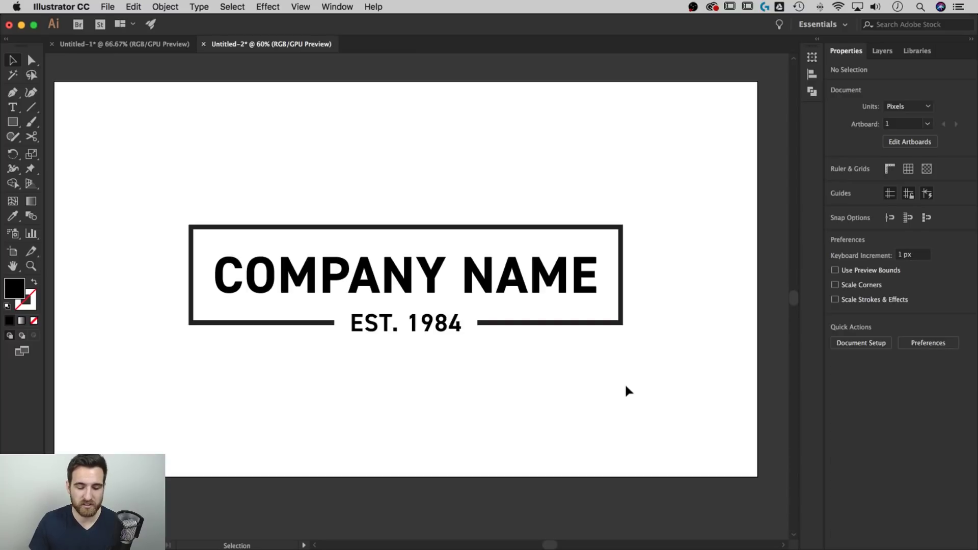
Expand the fill and stroke of the grouped outlined logo on the artboard.
key("super+minus")
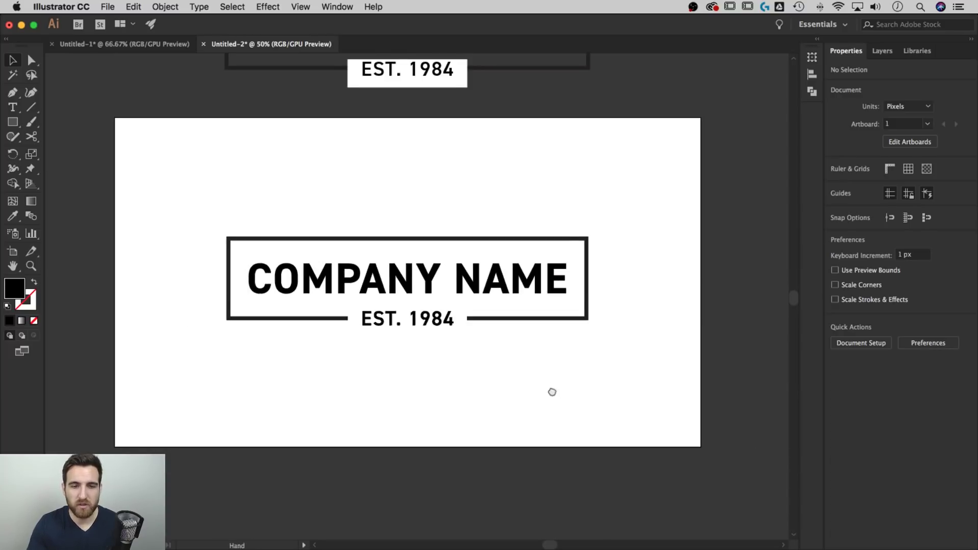
left_click_drag(550, 393, 567, 393)
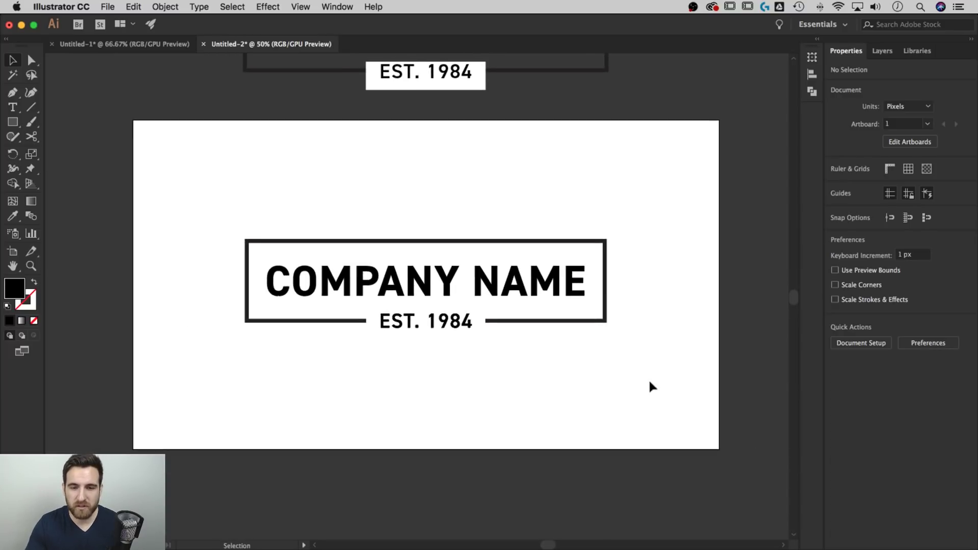
left_click_drag(649, 382, 229, 222)
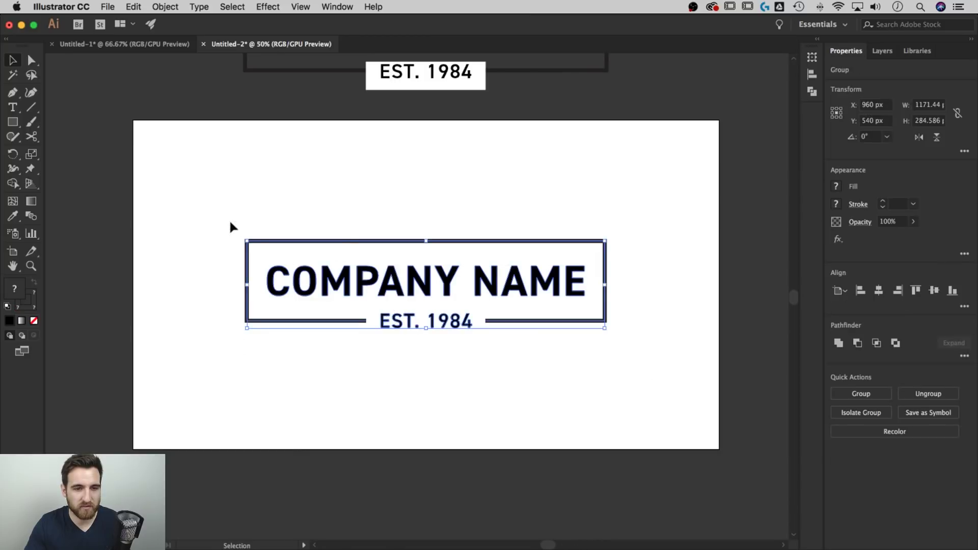
scroll(665, 270, "up", 3)
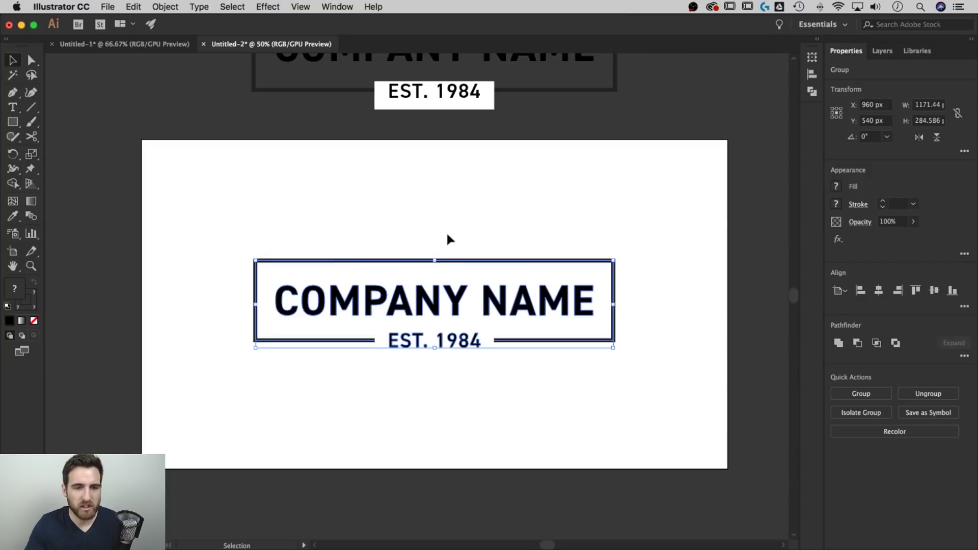
left_click(165, 7)
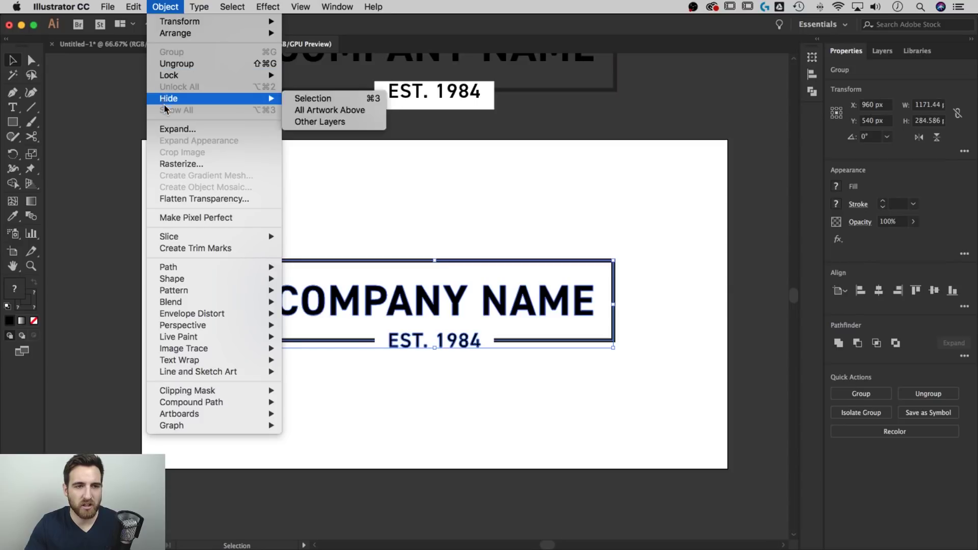
left_click(171, 130)
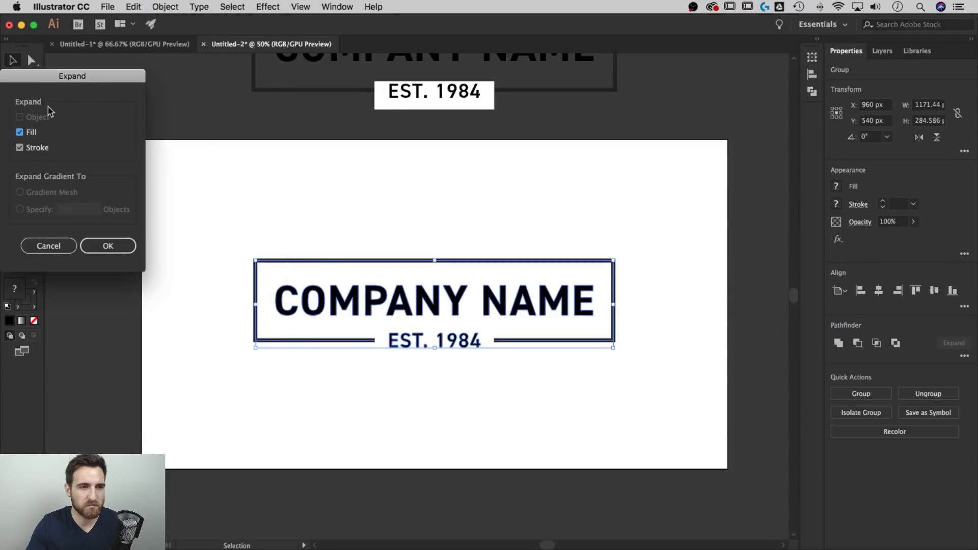
left_click(187, 257)
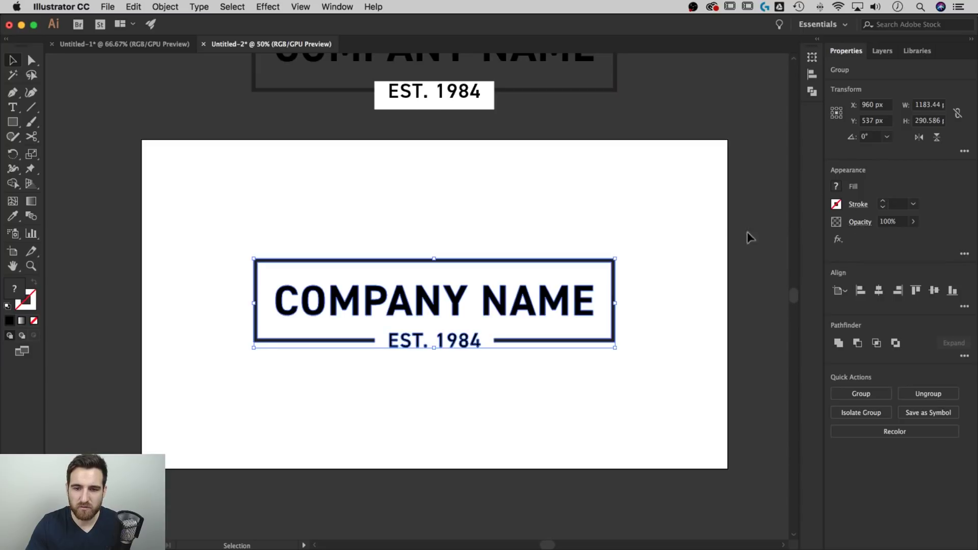
Recolour the whole expanded logo with the red fill swatch and deselect it.
left_click(836, 190)
left_click(737, 232)
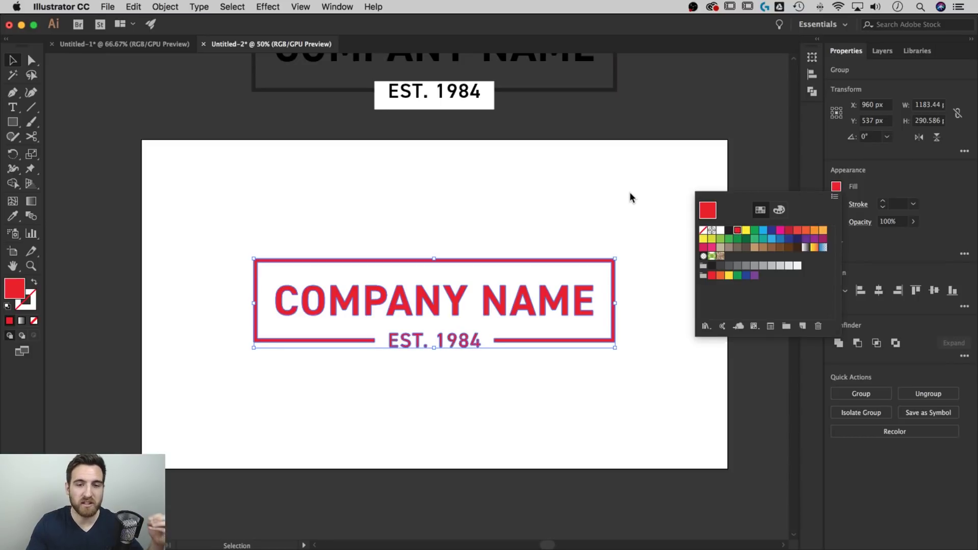
left_click(746, 182)
left_click(677, 199)
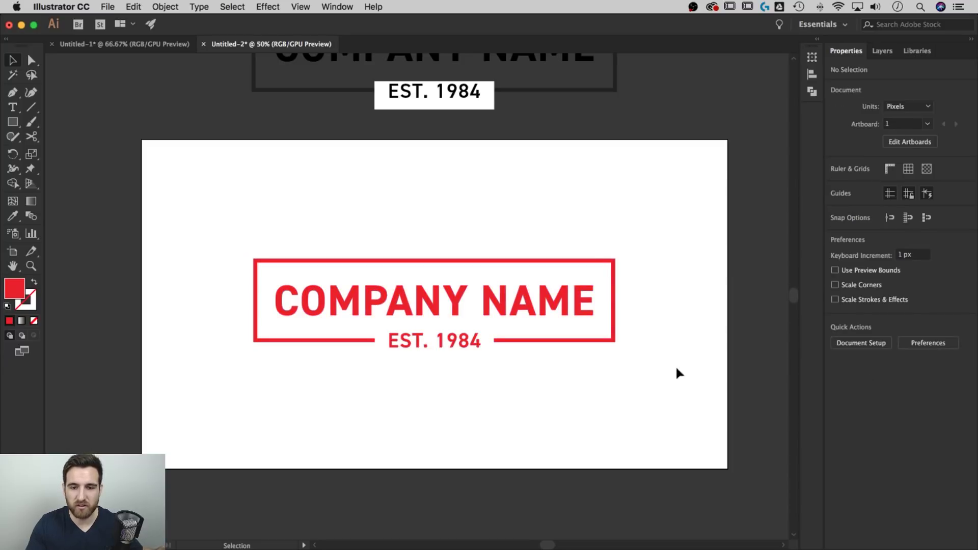
Change the fill of the whole logo on the artboard to a brown swatch and deselect it.
left_click_drag(682, 410, 415, 339)
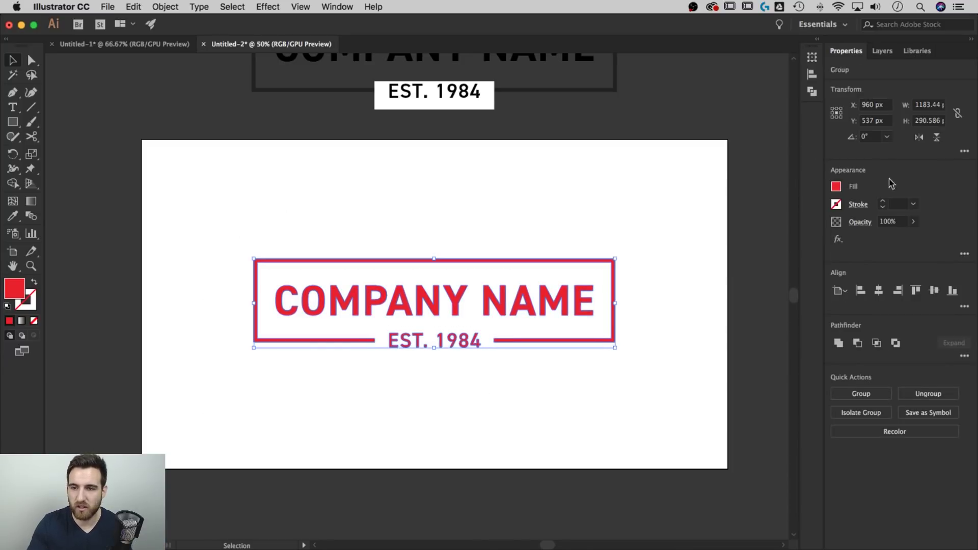
left_click(836, 187)
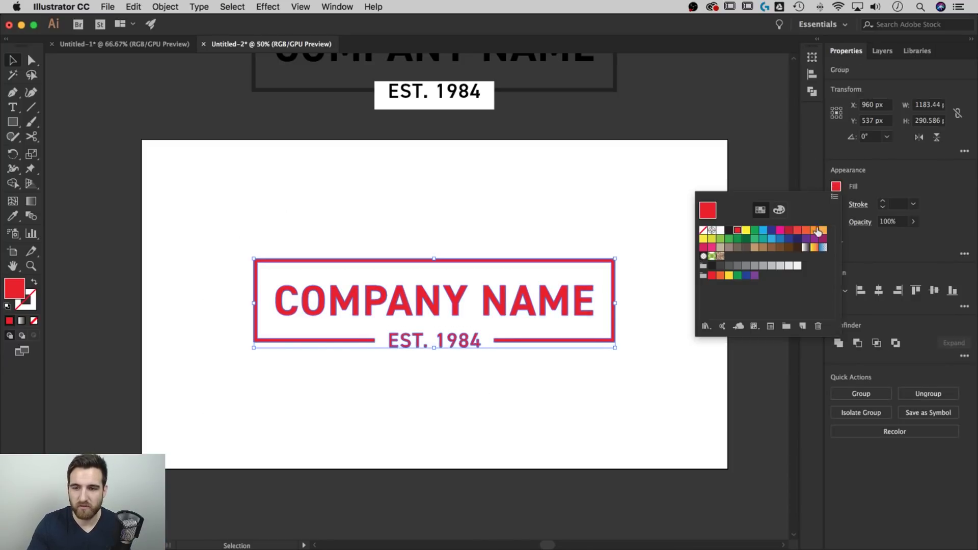
left_click(778, 249)
left_click(609, 204)
left_click(687, 210)
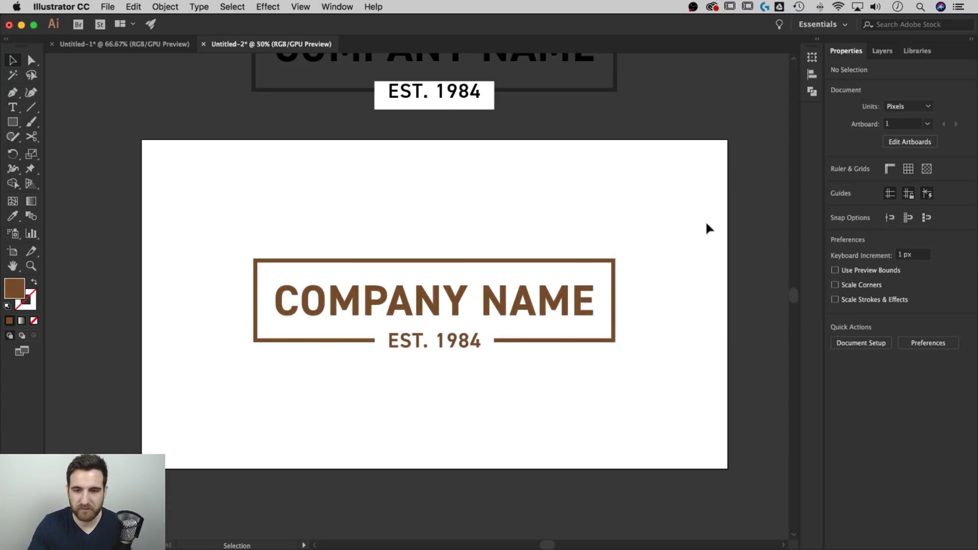
Try a fill of None on the brown logo and undo the change.
left_click_drag(658, 379, 228, 226)
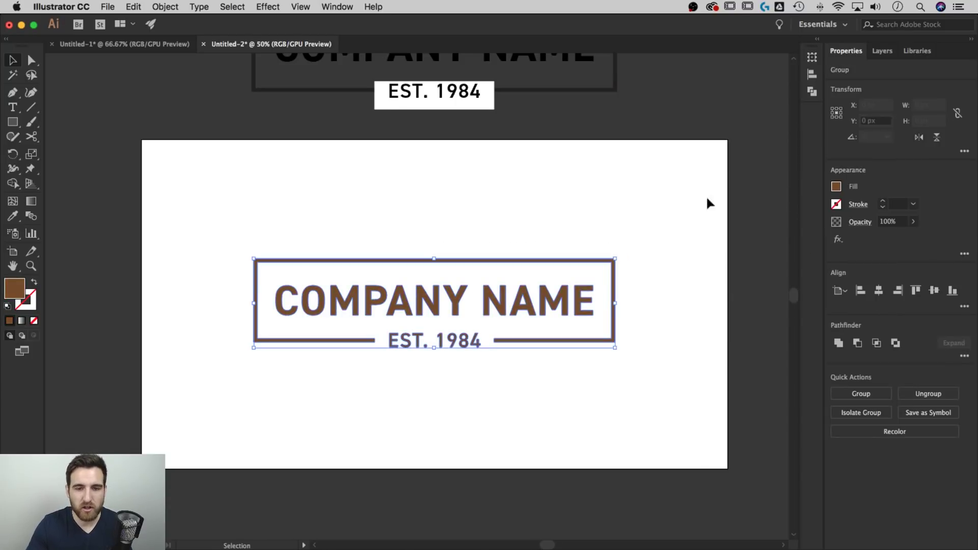
left_click(836, 187)
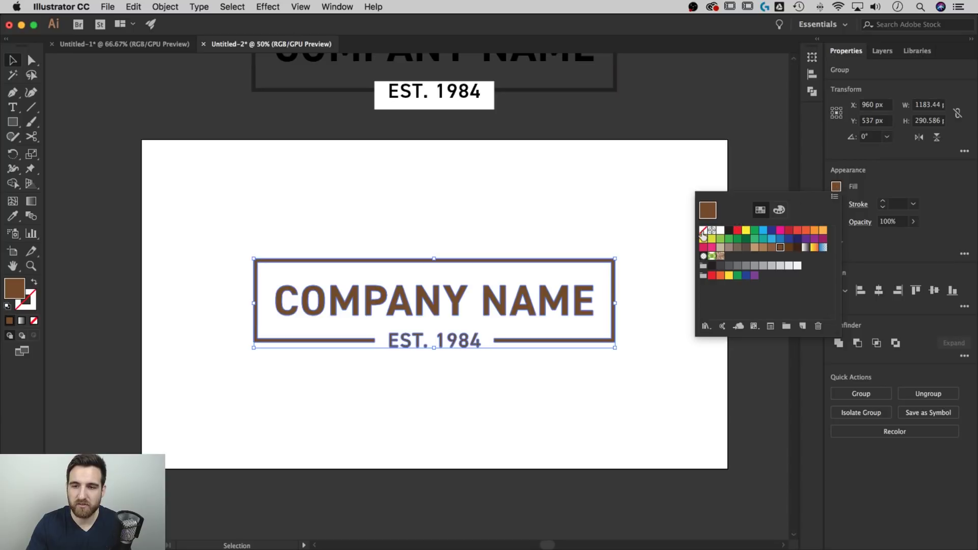
left_click(703, 230)
left_click(634, 218)
key("cmd+z")
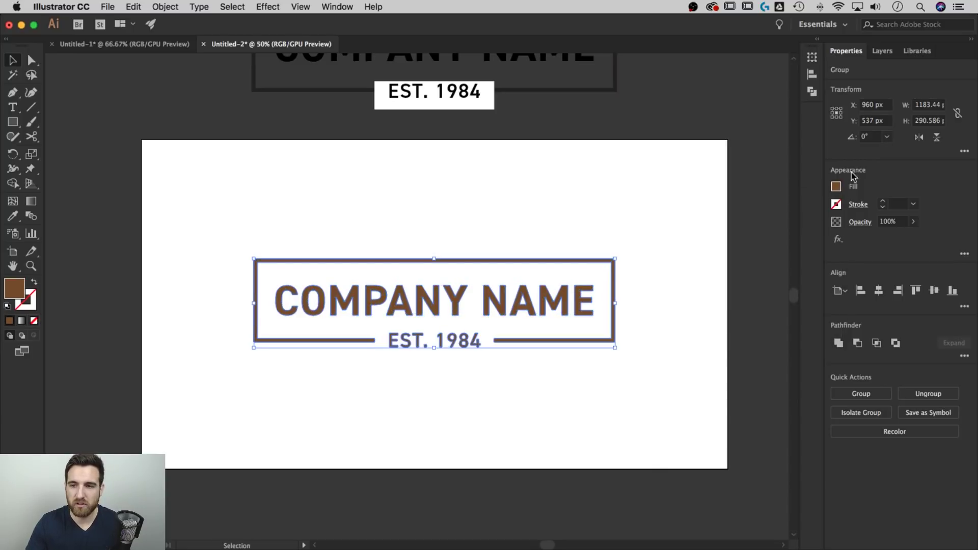
Fill the brown logo on the artboard with the white swatch and deselect it.
left_click(836, 186)
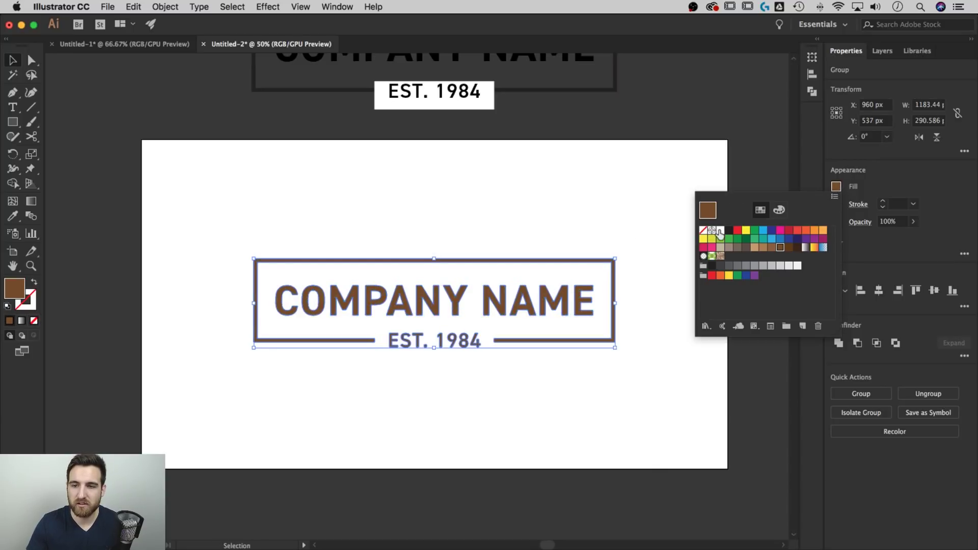
left_click(719, 230)
left_click(631, 204)
left_click(631, 204)
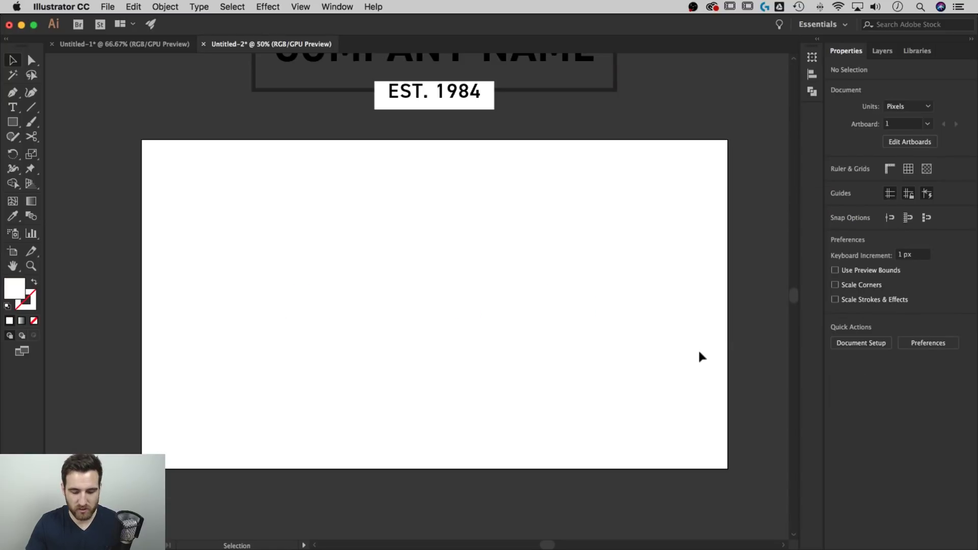
Draw a 1920 x 1080 px rectangle covering the whole artboard and fill it with black.
key("m")
mouse_move(728, 469)
left_mouse_down()
mouse_move(517, 357)
mouse_move(252, 189)
mouse_move(141, 139)
left_mouse_up()
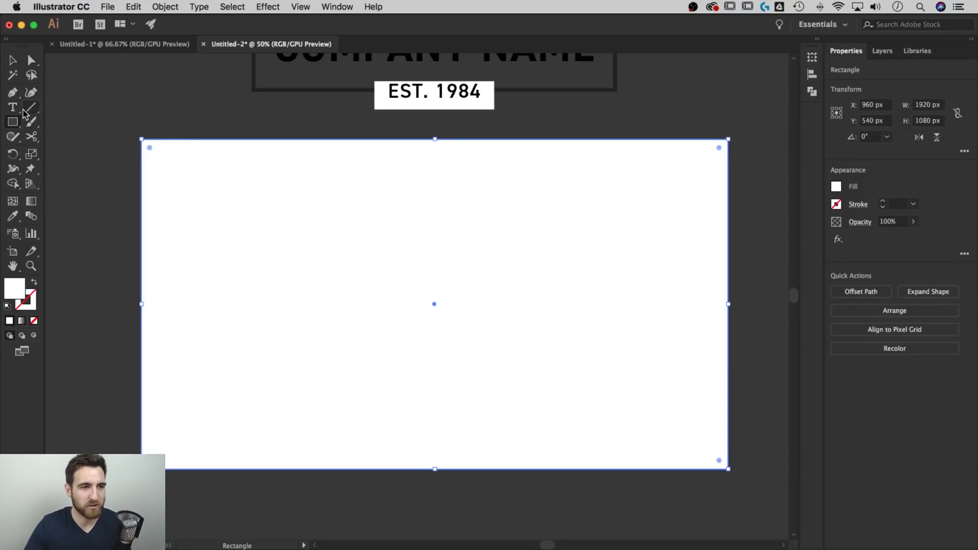
left_click(12, 60)
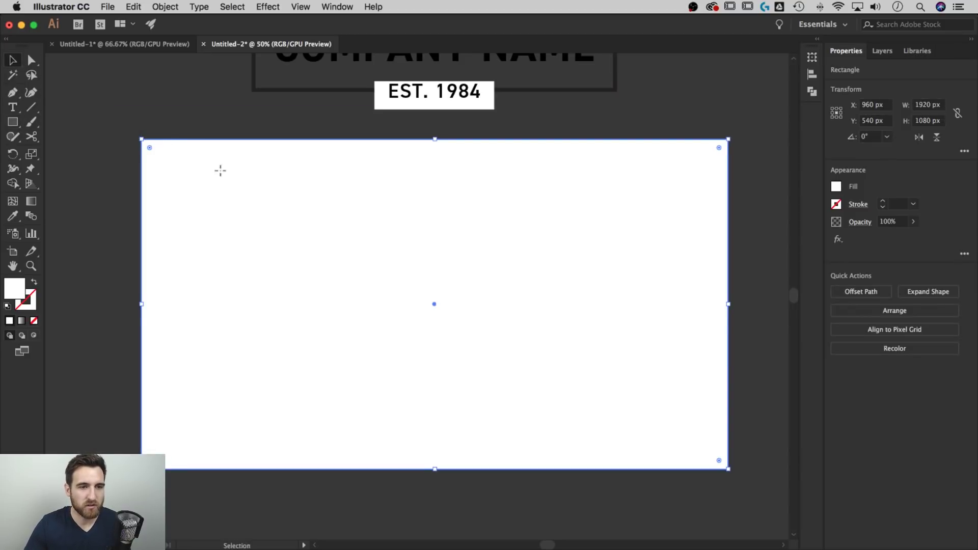
left_click(835, 186)
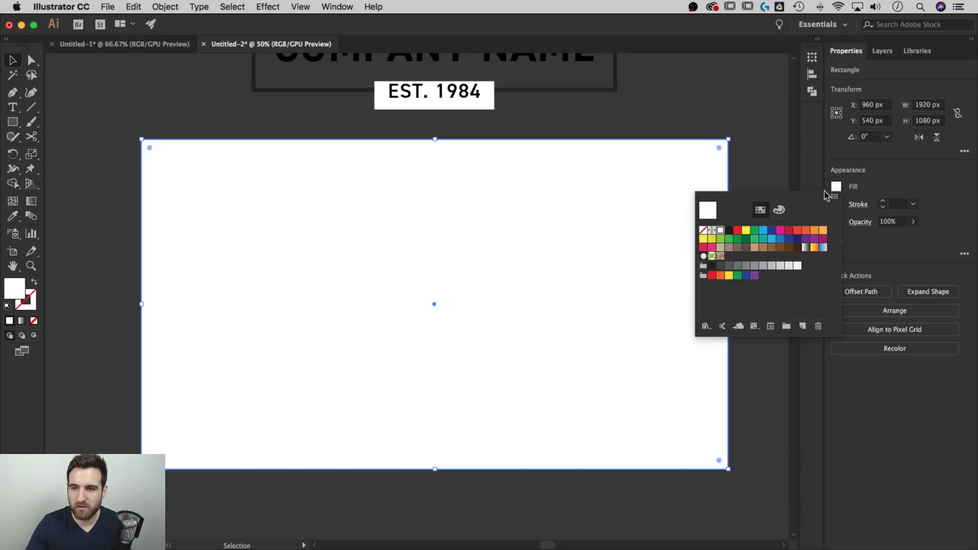
left_click(729, 231)
Send the black background rectangle to the back, behind the white logo, and deselect it.
right_click(691, 177)
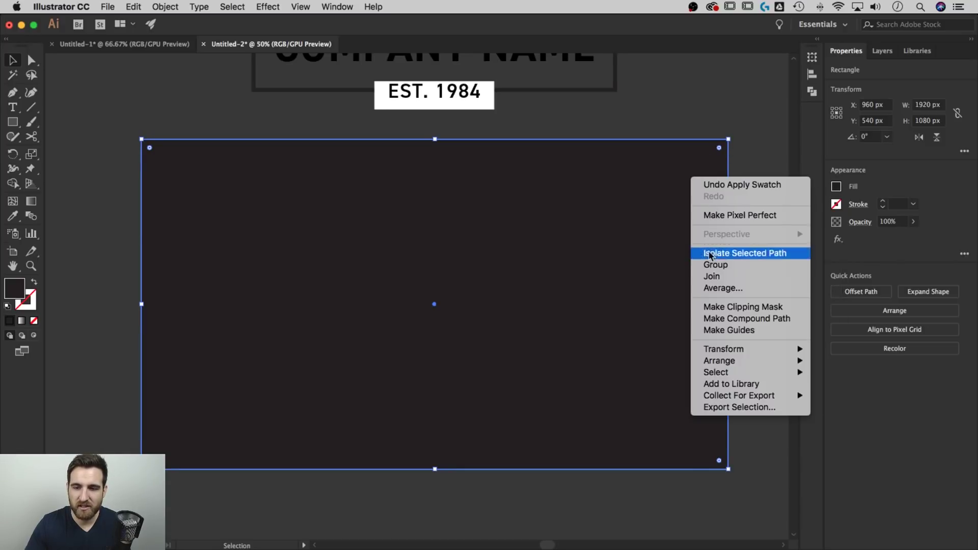
mouse_move(726, 362)
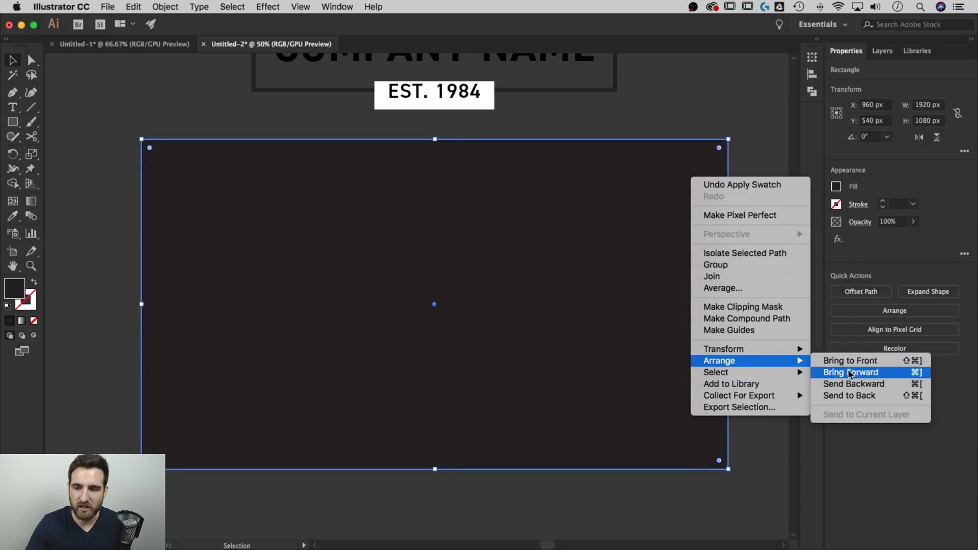
left_click(848, 396)
left_click(757, 235)
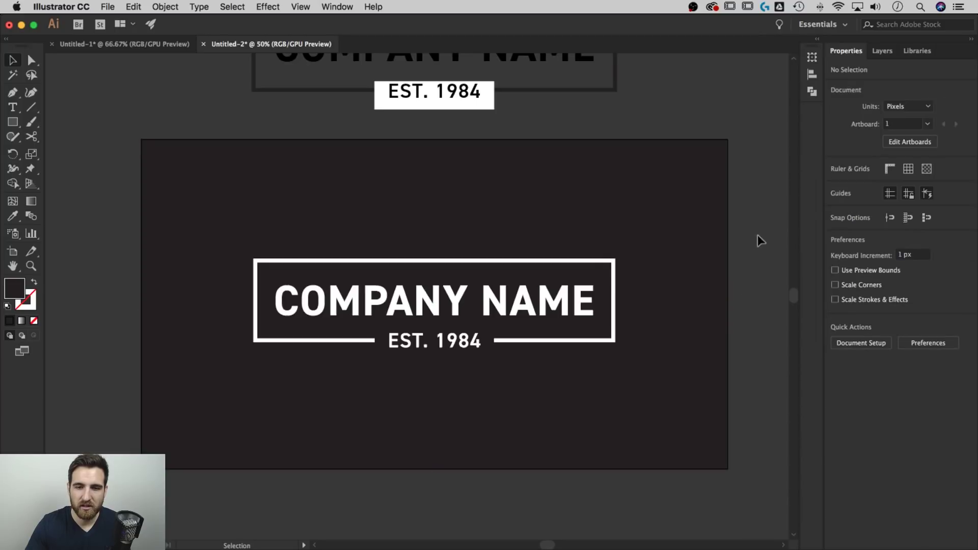